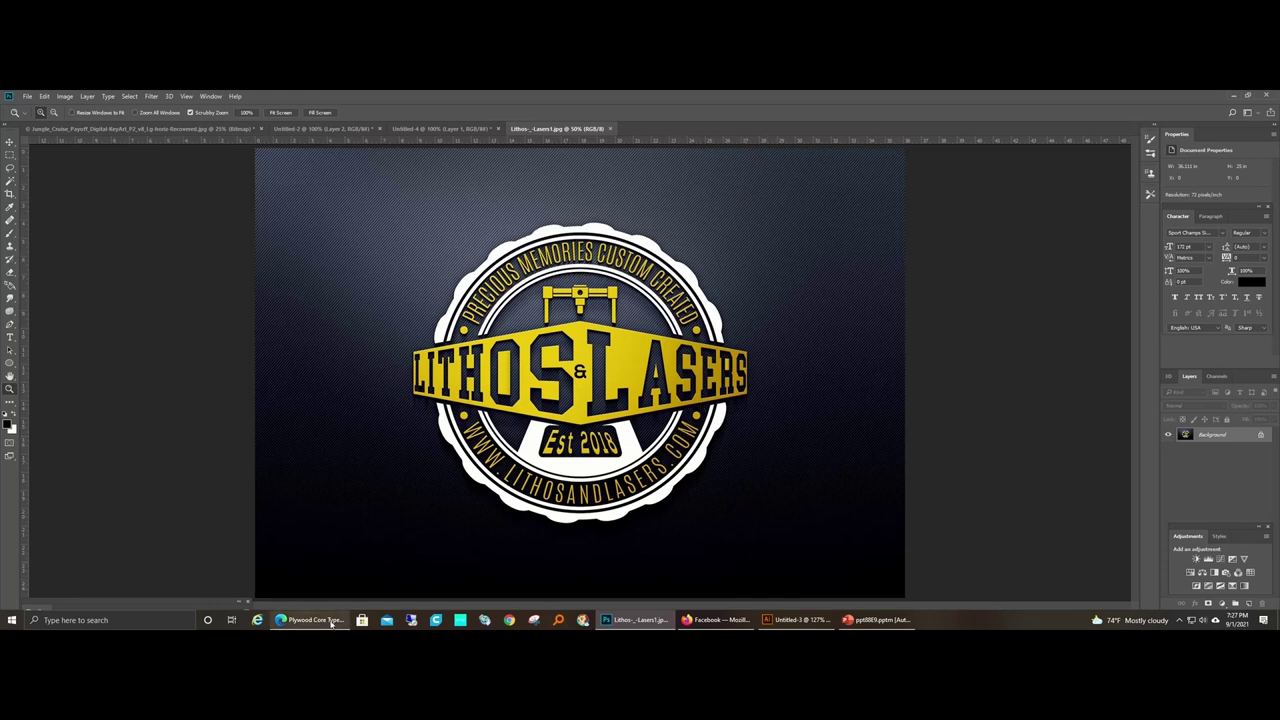
# Open the Walnut Plywood (Finished) product page and highlight its engineered-core and hardwood-layer description.
pyautogui.click(316, 624)
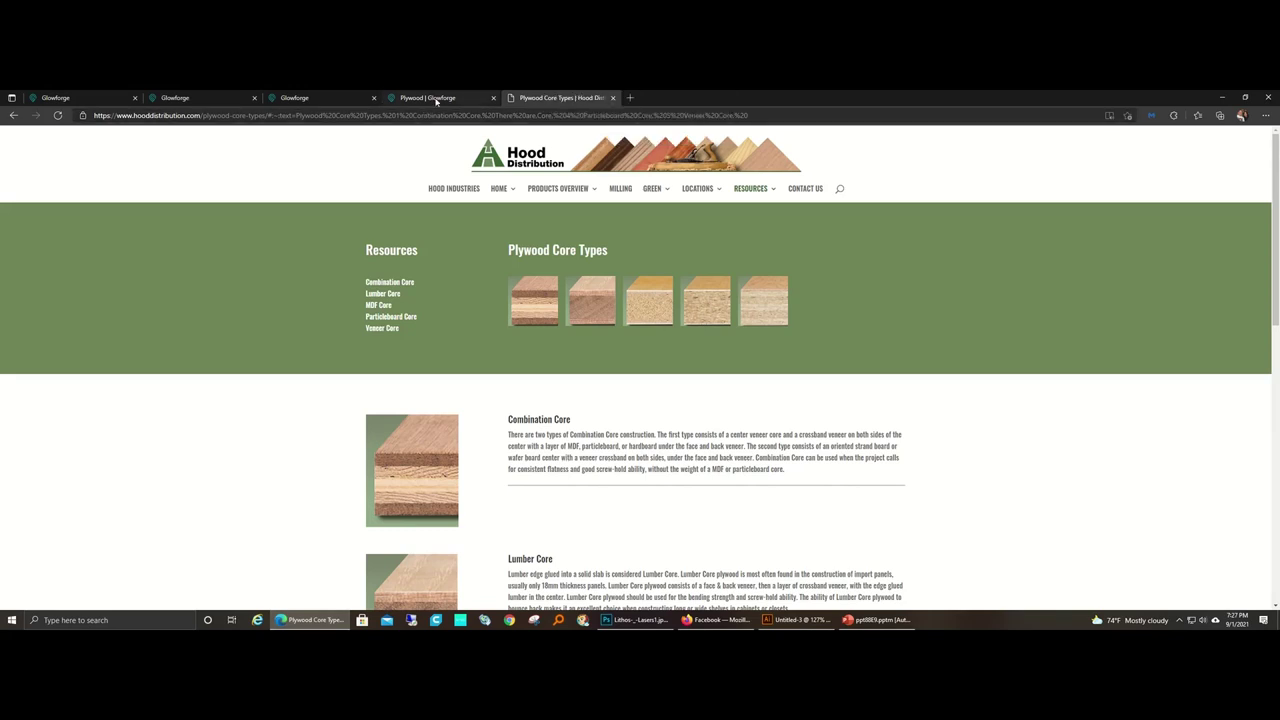
pyautogui.click(435, 97)
pyautogui.scroll(2, 462, 397)
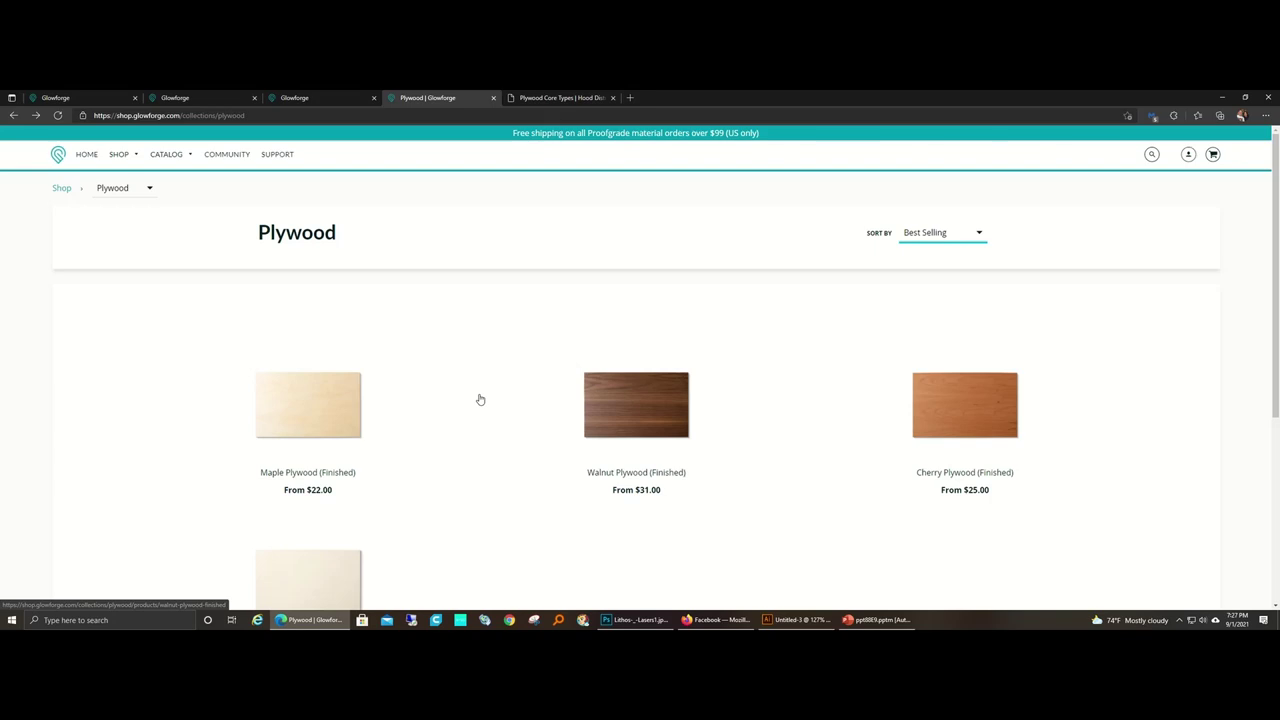
pyautogui.click(652, 417)
pyautogui.scroll(-2, 777, 377)
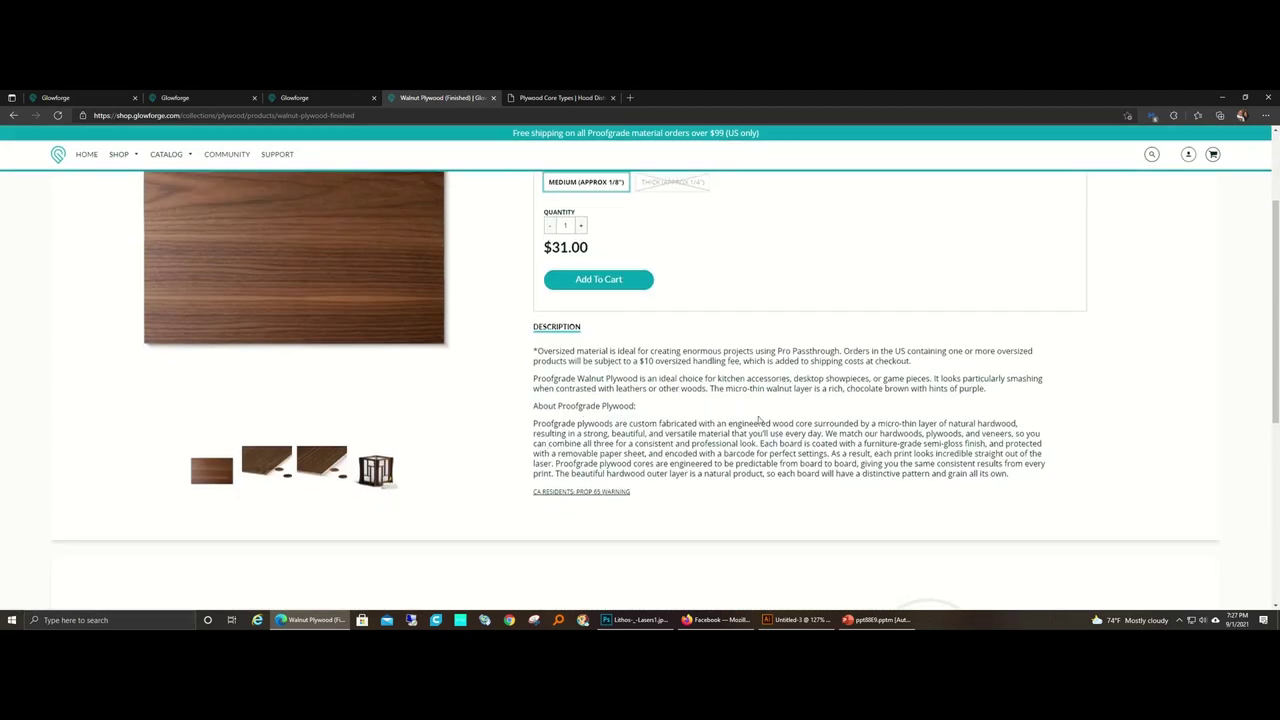
pyautogui.moveTo(705, 428); pyautogui.dragTo(893, 425)
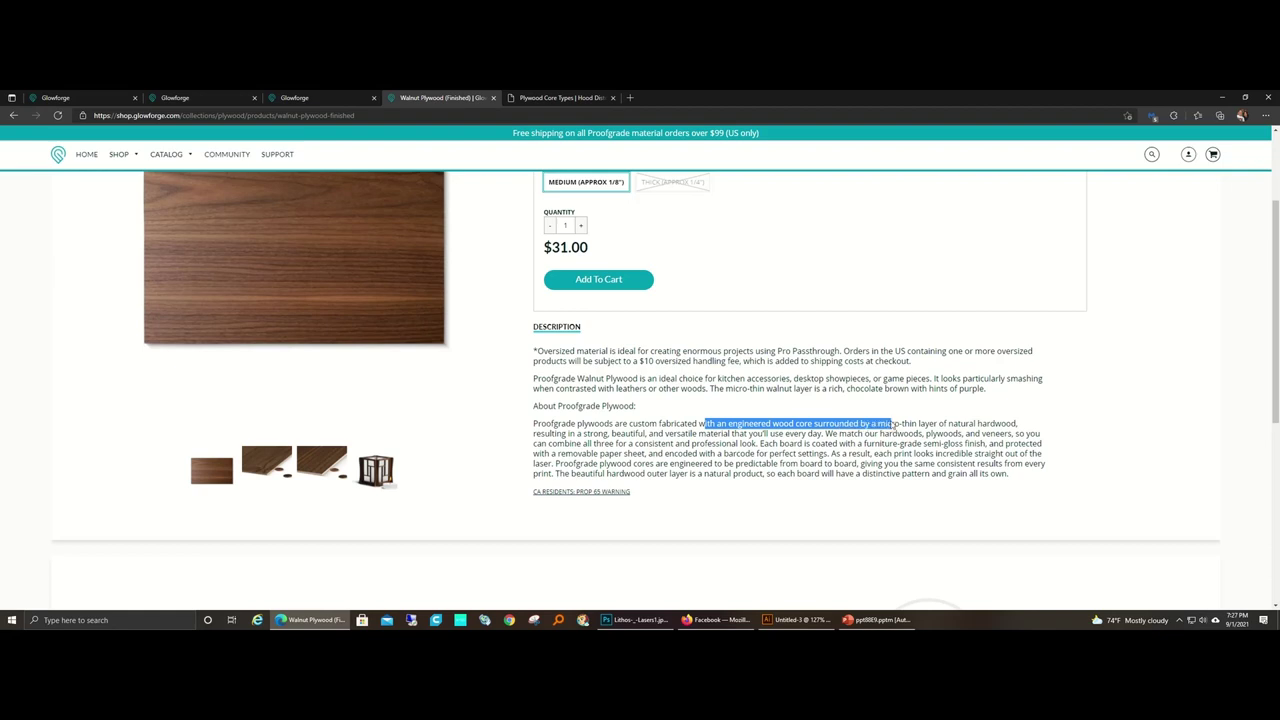
pyautogui.moveTo(893, 425); pyautogui.dragTo(1021, 426)
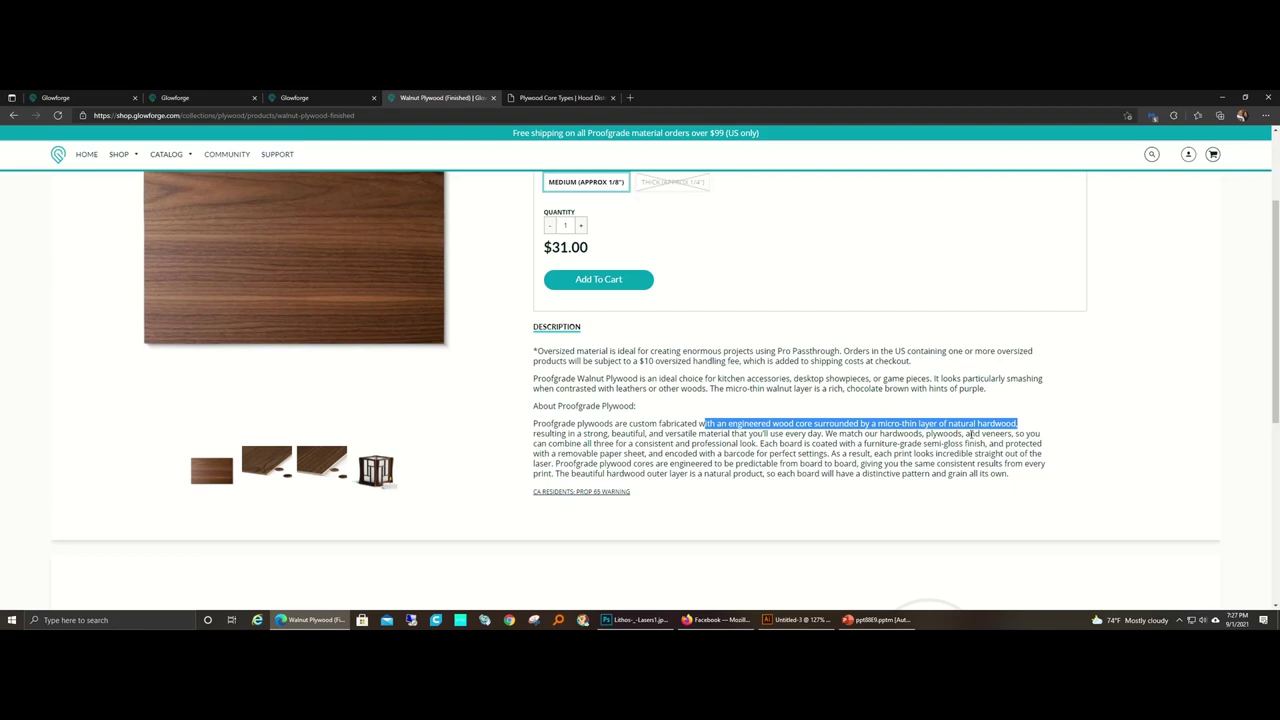
# View the angled walnut board photo with pennies, then return to the Plywood Core Types page.
pyautogui.click(338, 462)
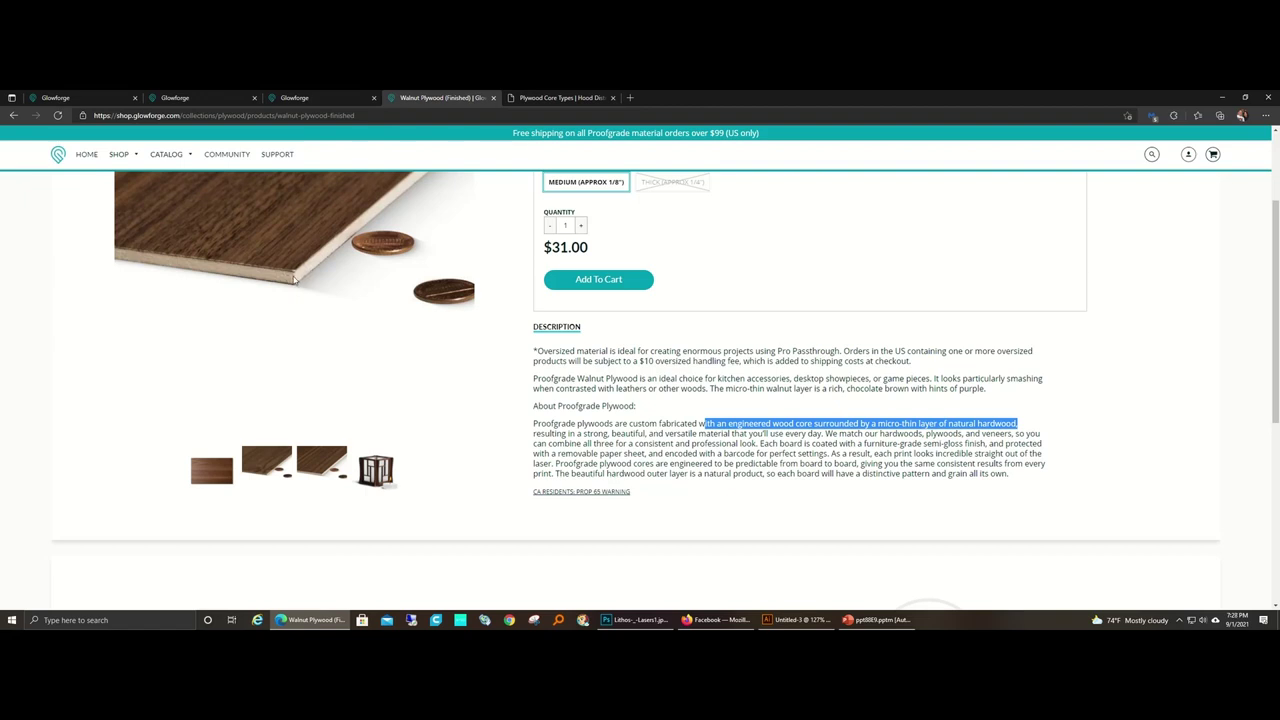
pyautogui.scroll(3, 806, 305)
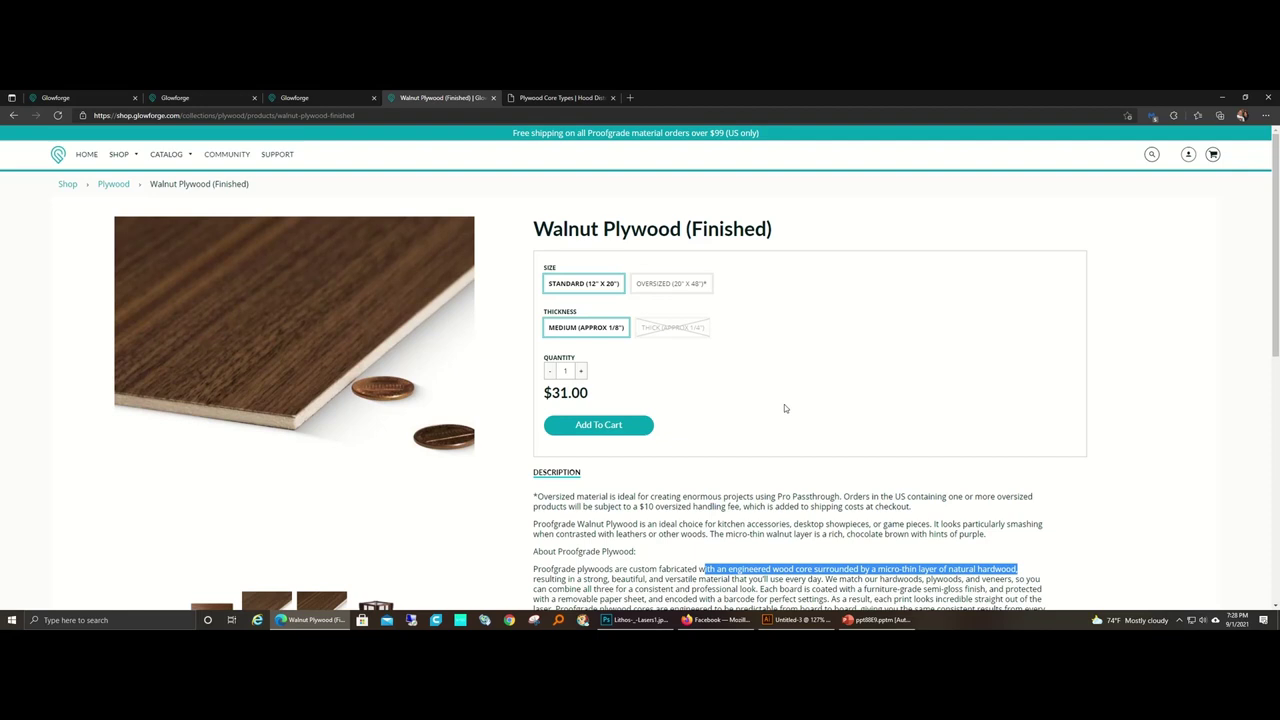
pyautogui.scroll(-2, 784, 408)
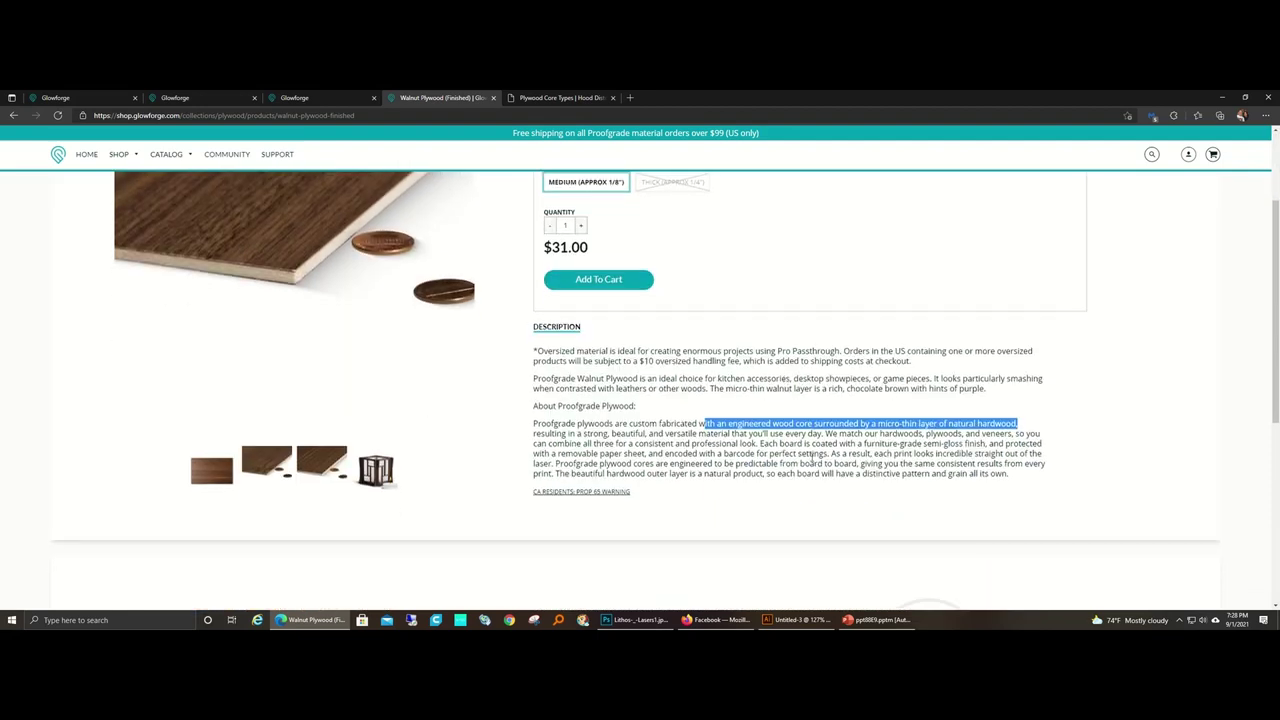
pyautogui.click(560, 103)
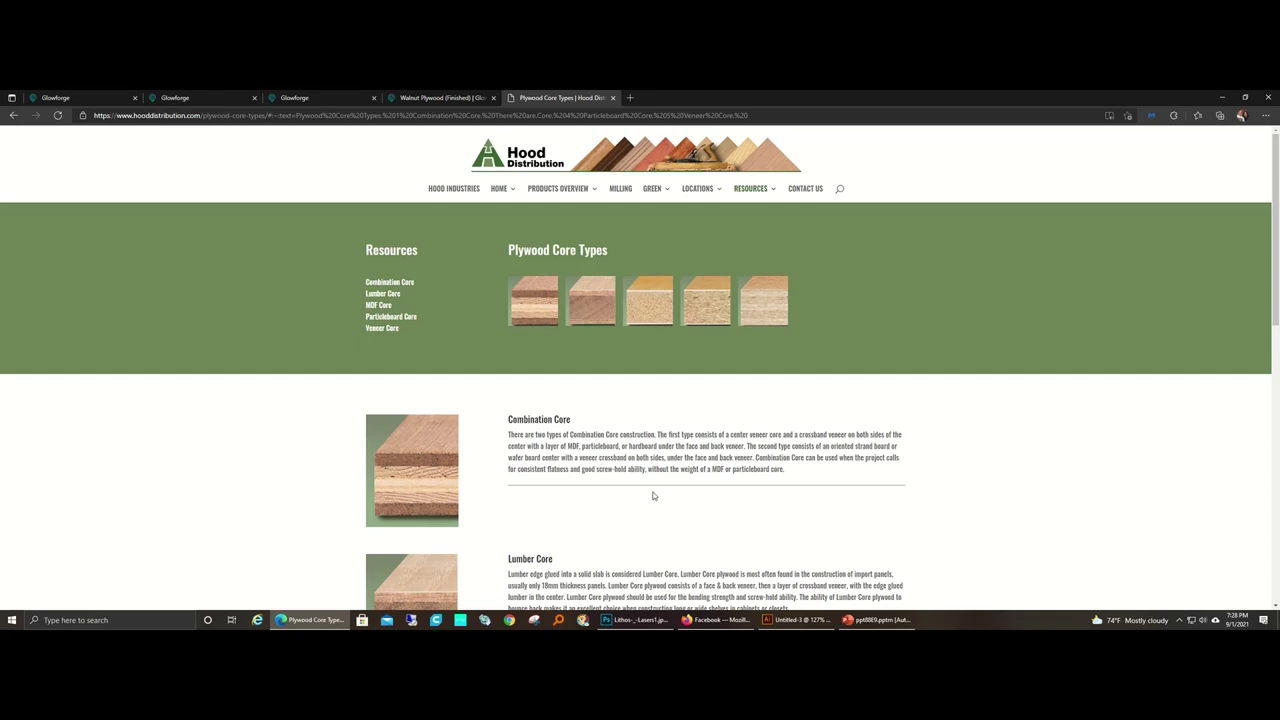
pyautogui.click(440, 97)
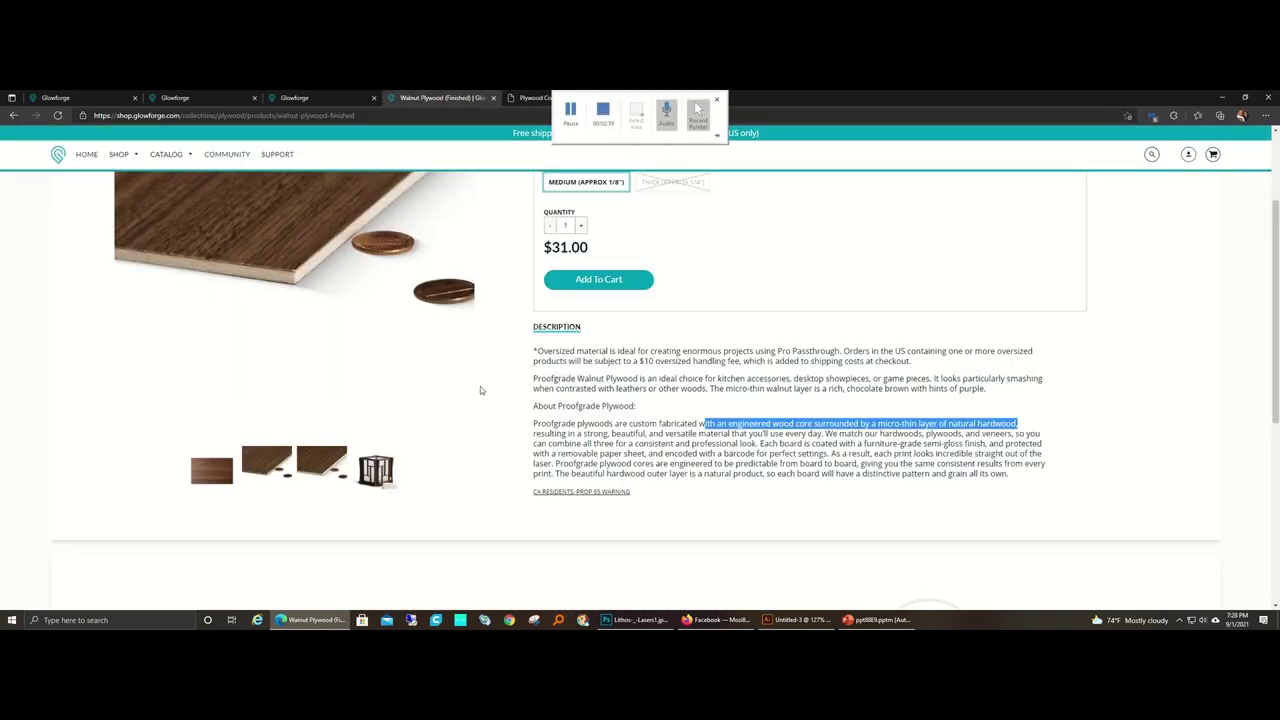
pyautogui.scroll(2, 551, 381)
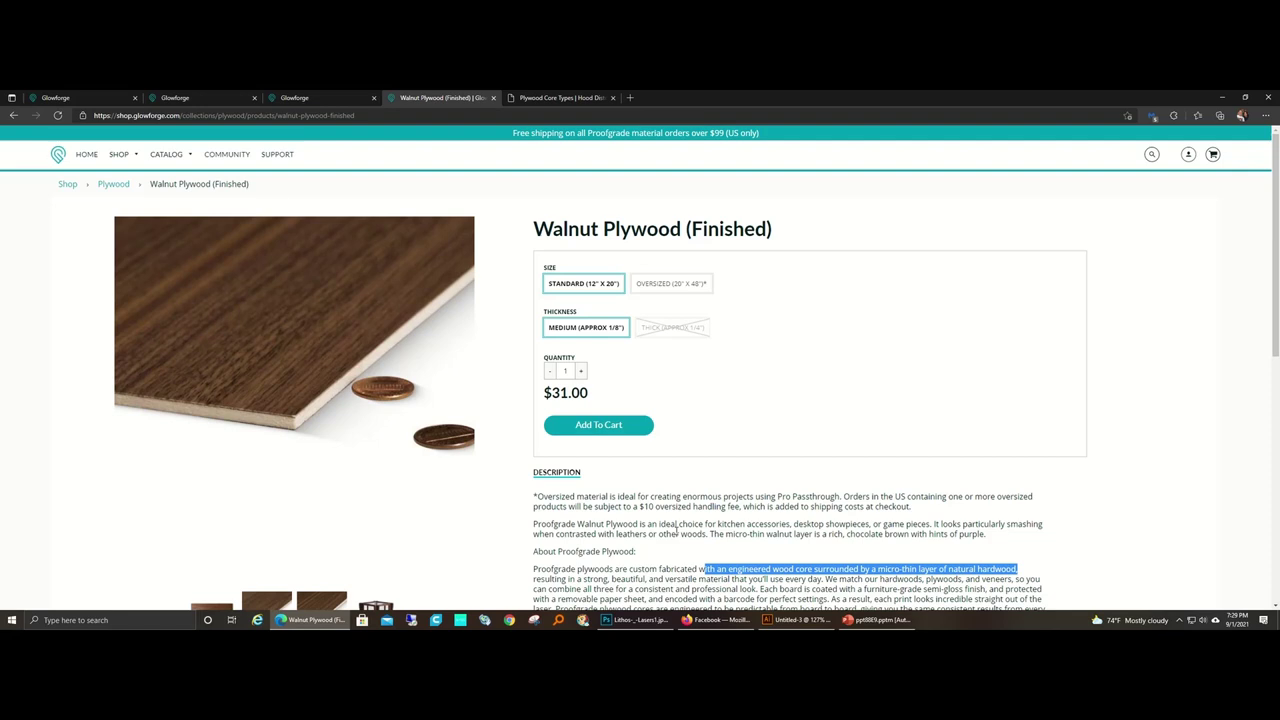
pyautogui.click(659, 524)
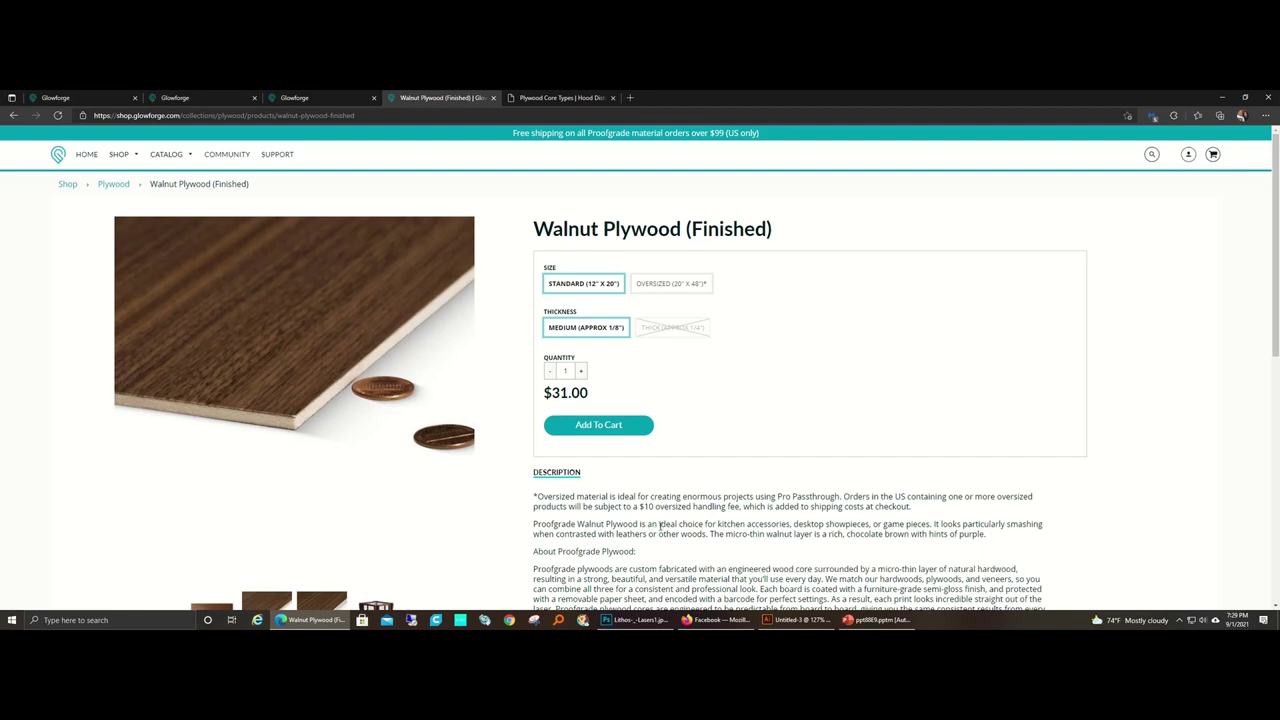
pyautogui.moveTo(533, 230); pyautogui.dragTo(600, 229)
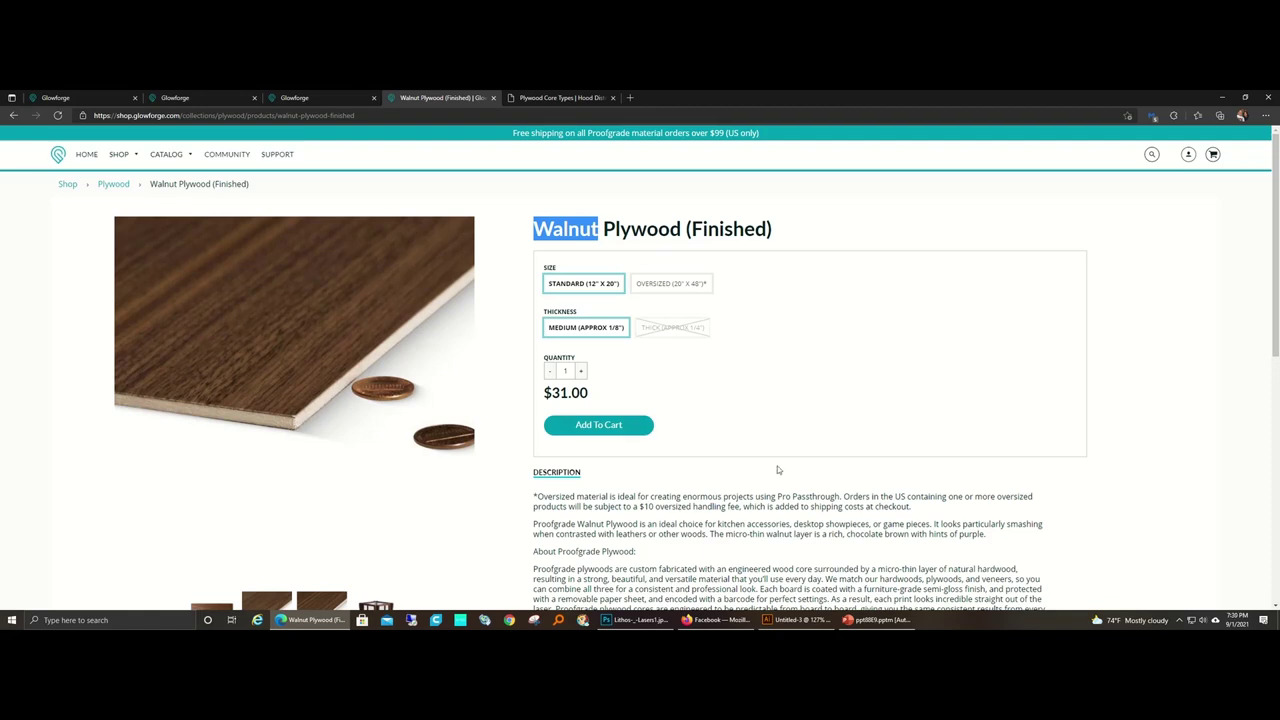
pyautogui.click(560, 97)
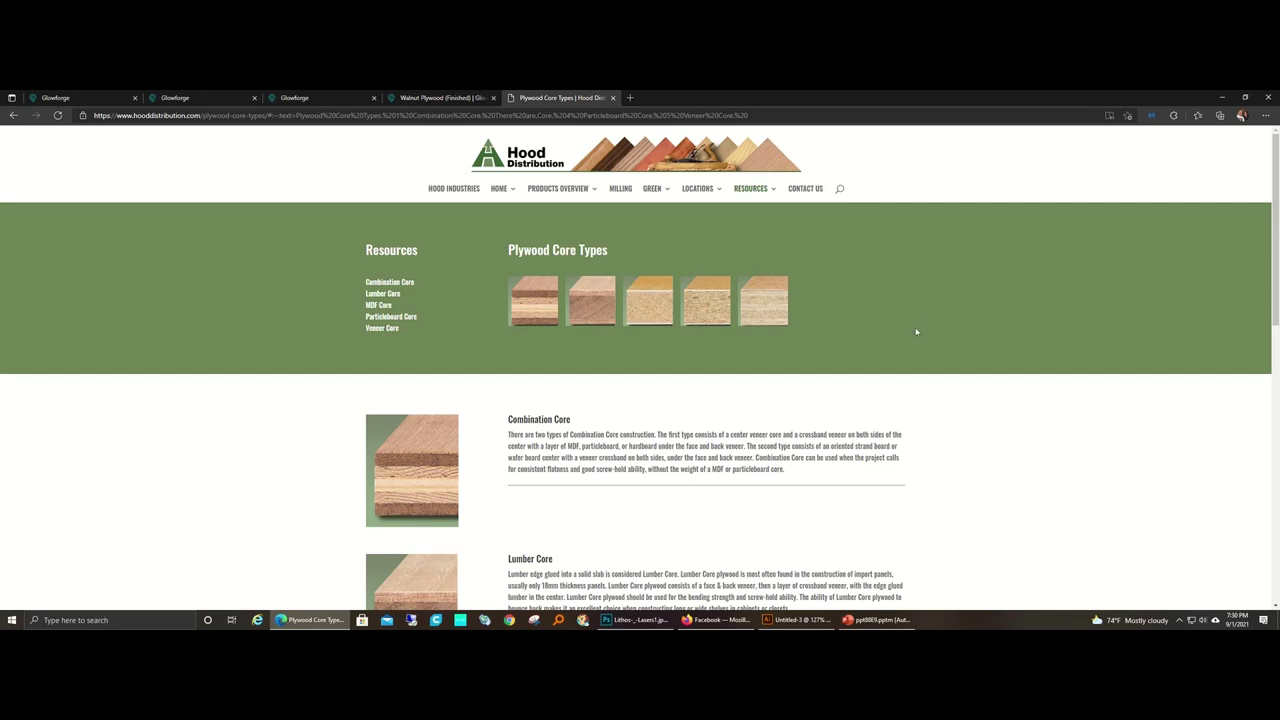
pyautogui.scroll(-1, 632, 430)
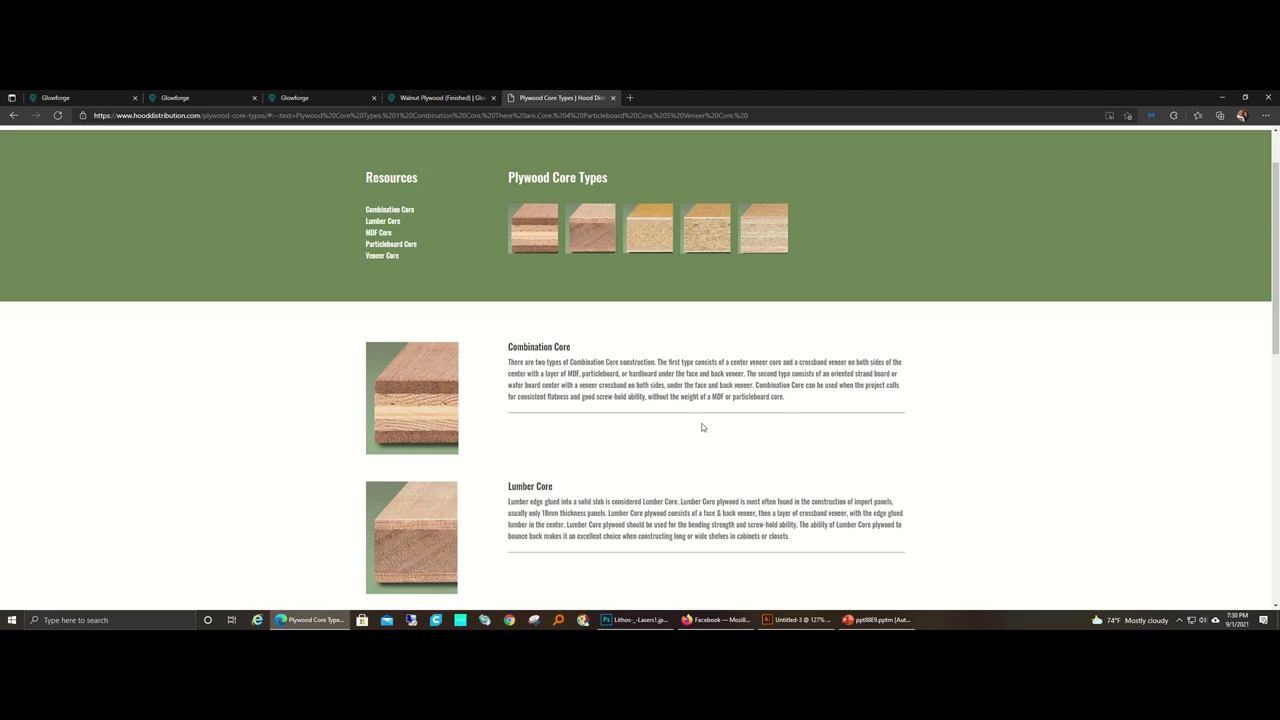
pyautogui.scroll(-2, 610, 432)
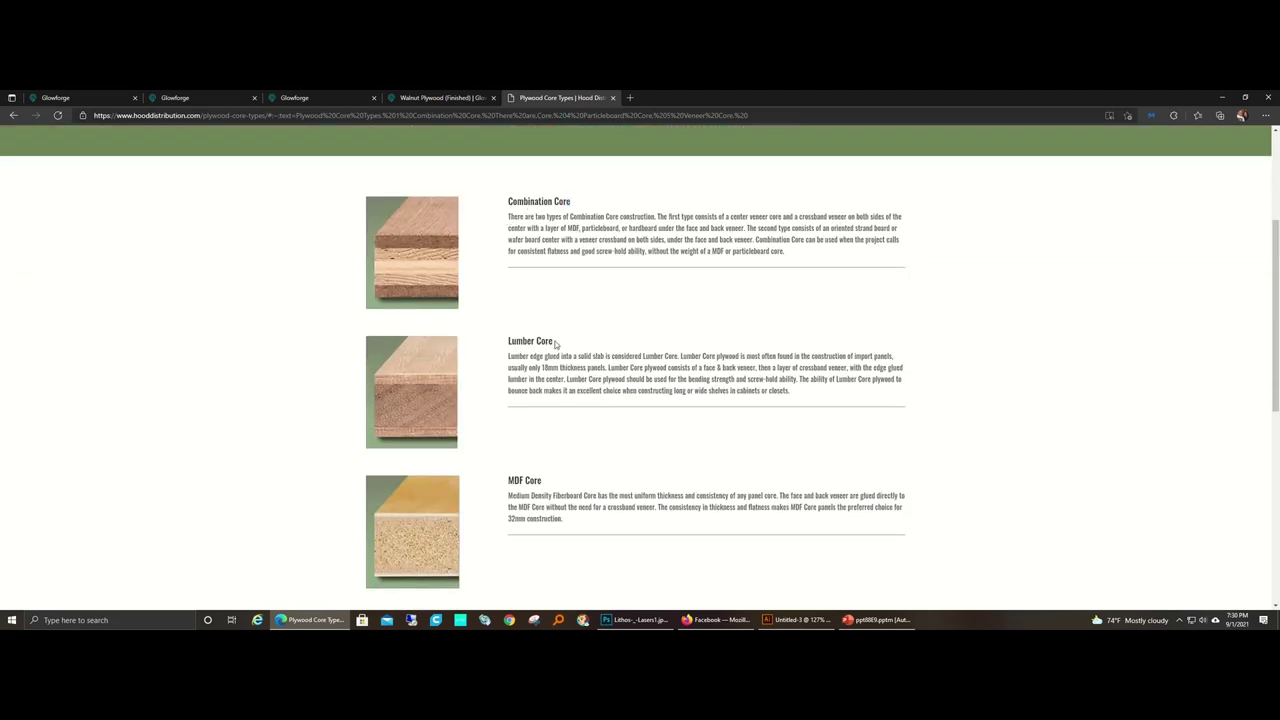
pyautogui.moveTo(516, 341); pyautogui.dragTo(582, 341)
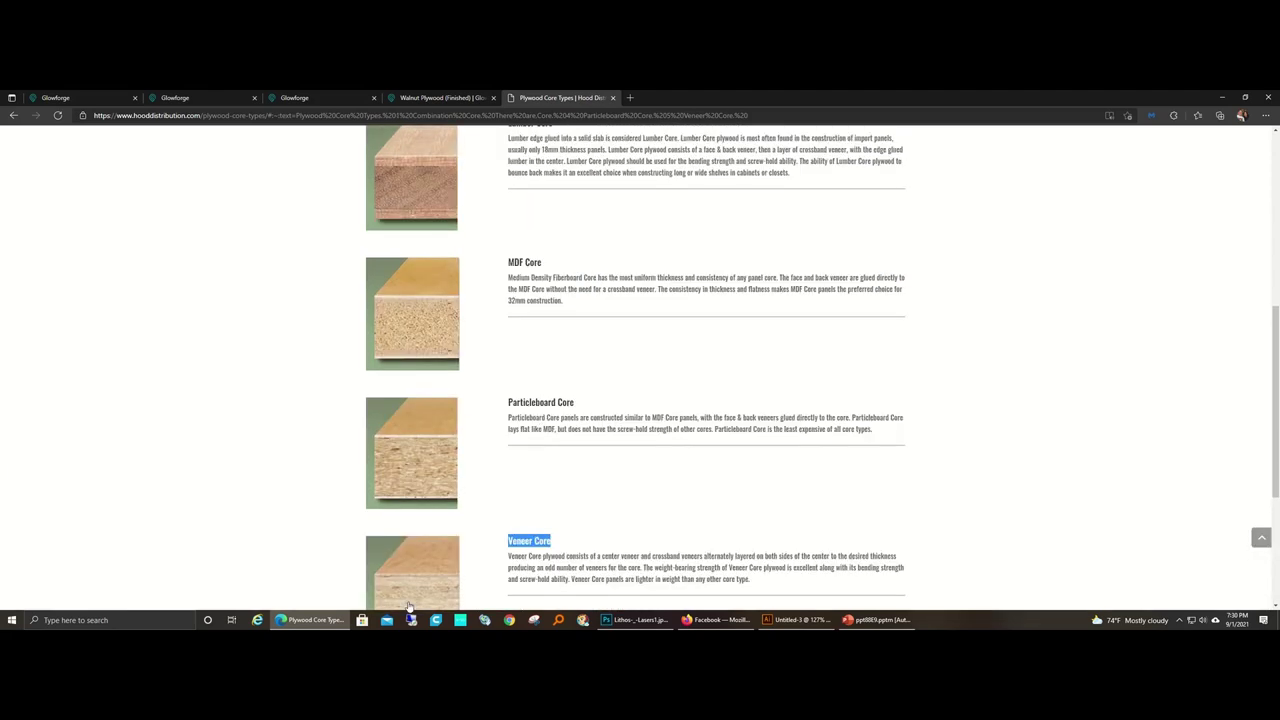
pyautogui.scroll(3, 428, 280)
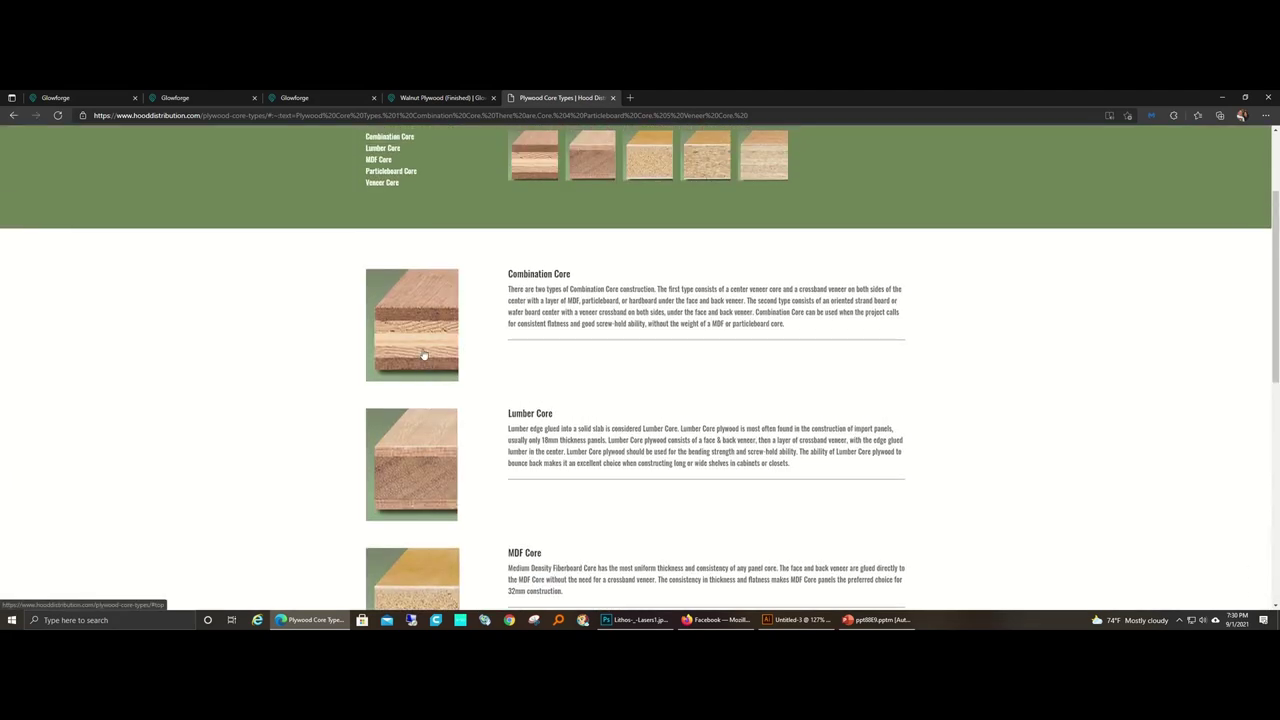
pyautogui.scroll(-2, 410, 456)
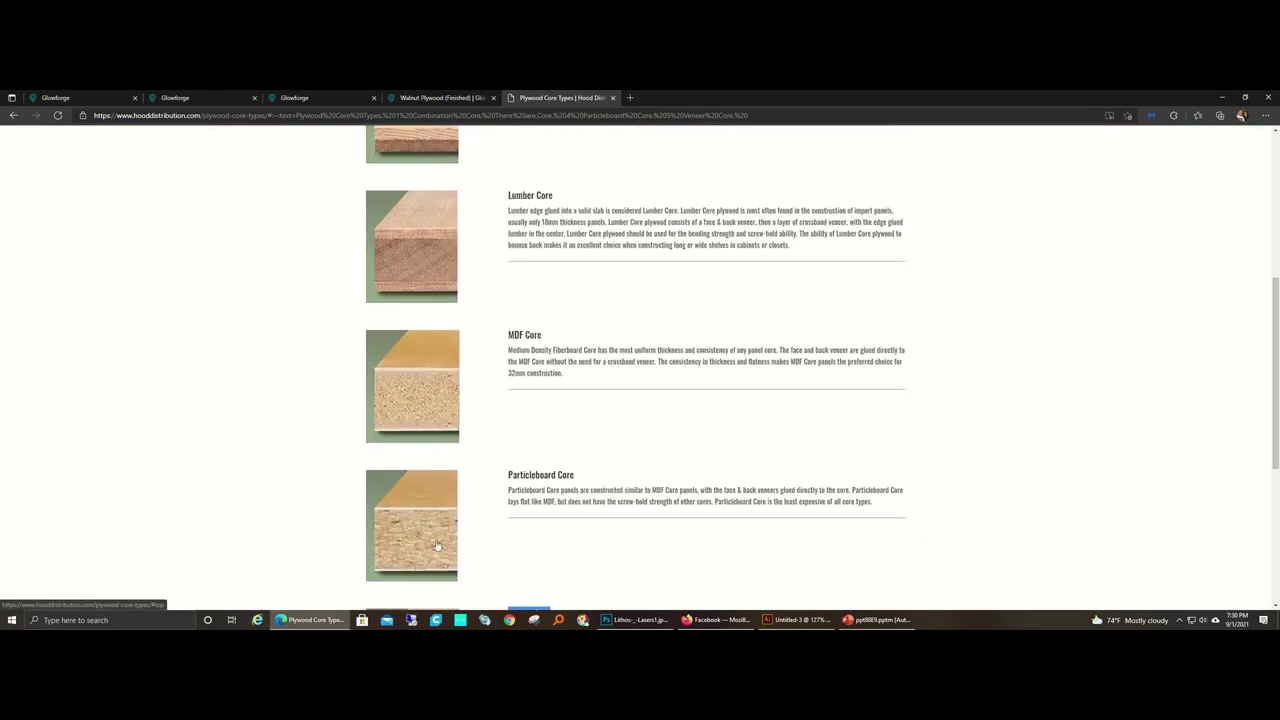
pyautogui.scroll(-1, 500, 490)
pyautogui.scroll(-1, 589, 487)
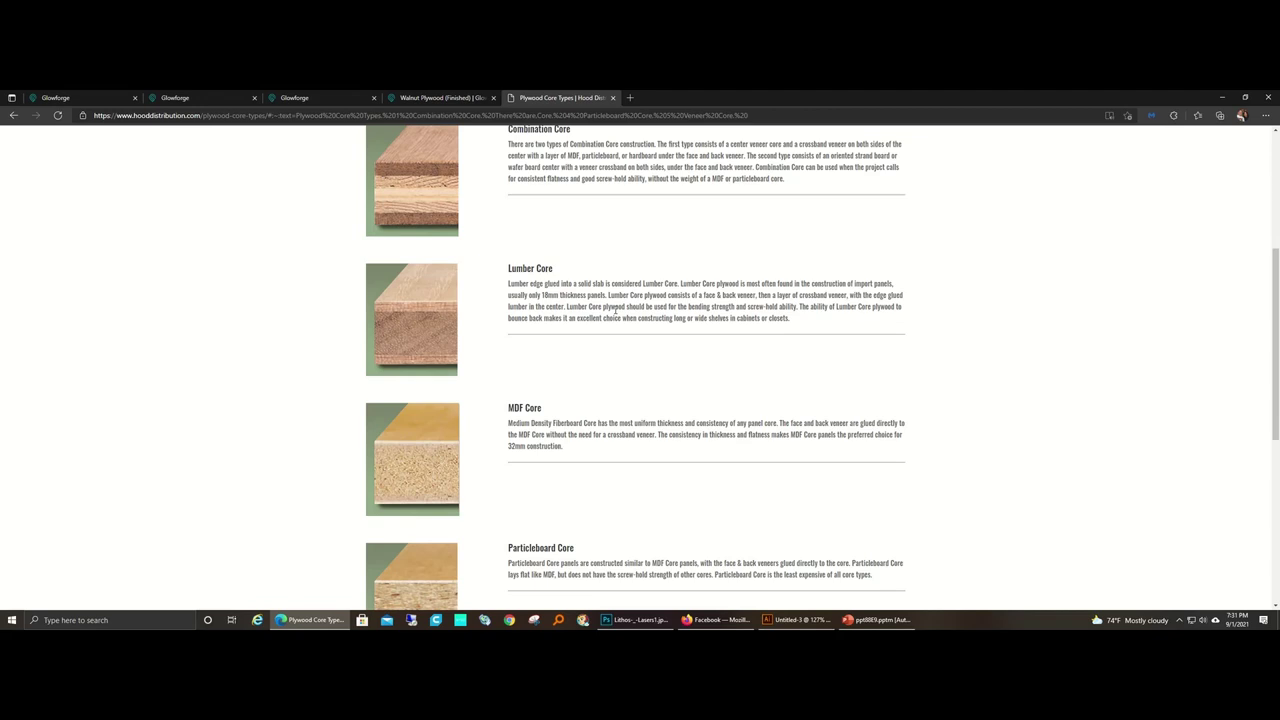
pyautogui.scroll(2, 617, 313)
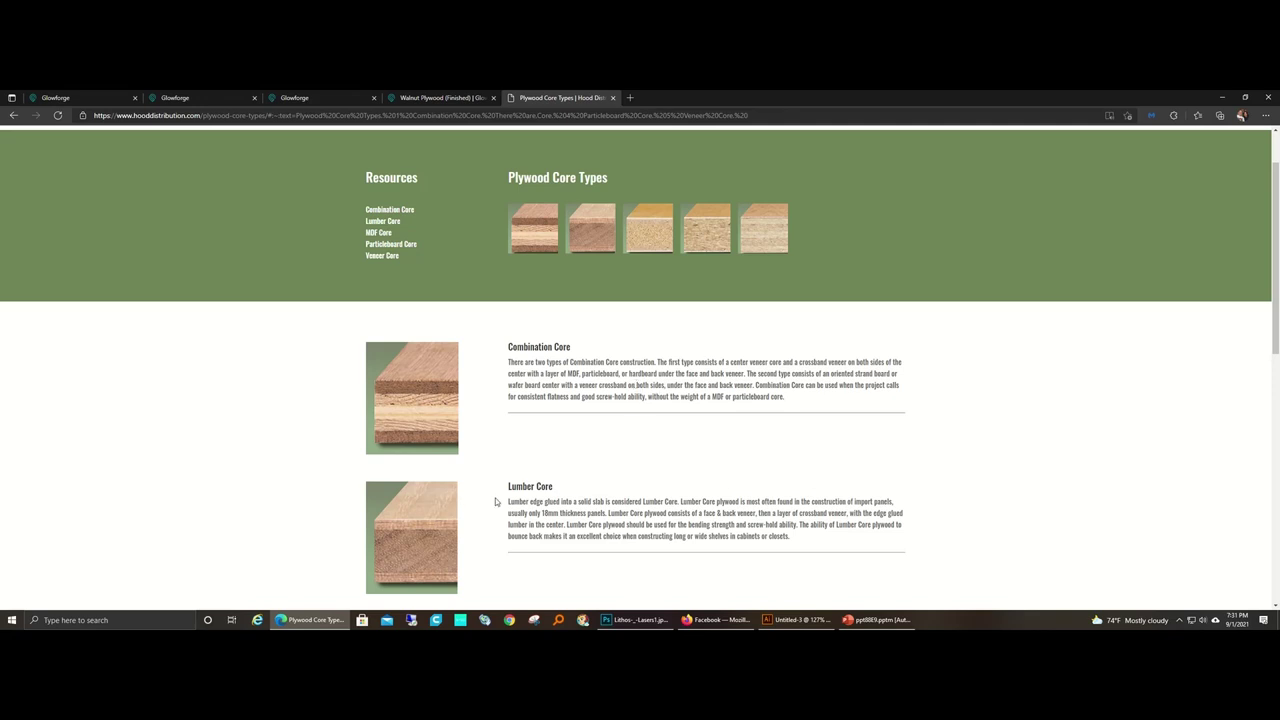
# From the Glowforge design dashboard, start a New blank design showing the bed camera image.
pyautogui.click(320, 622)
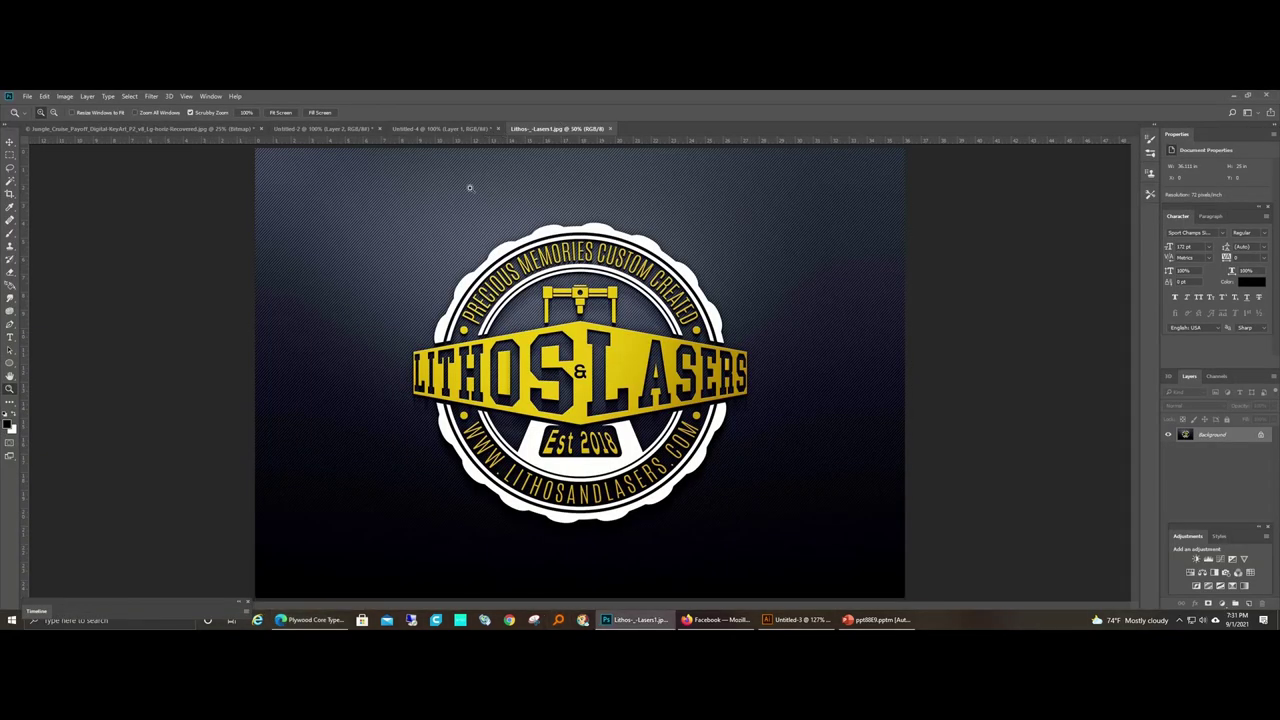
pyautogui.click(312, 620)
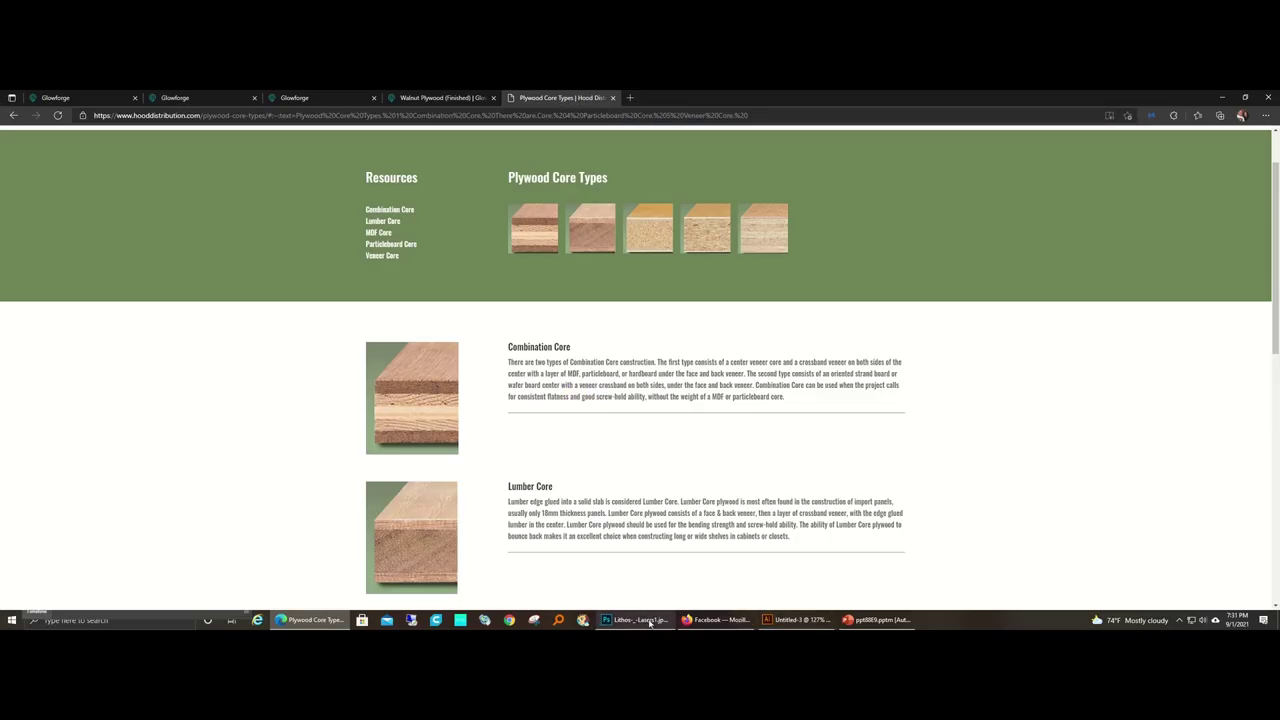
pyautogui.moveTo(716, 620)
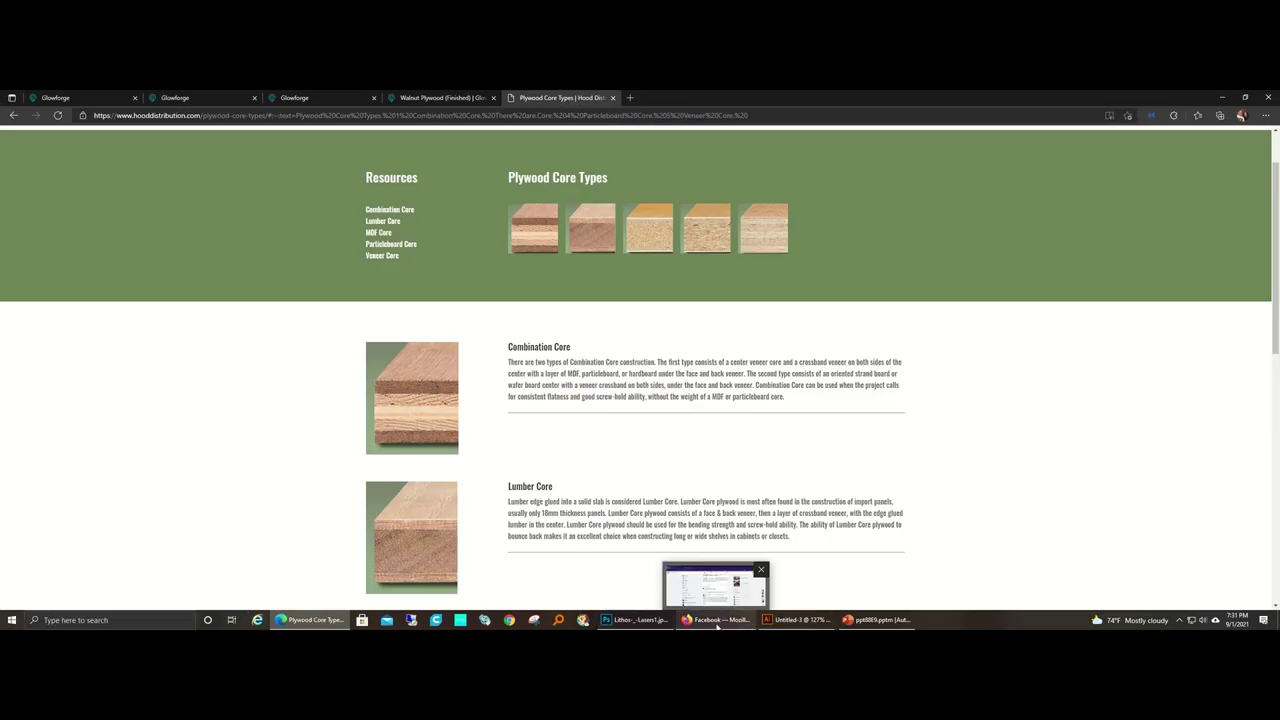
pyautogui.click(430, 97)
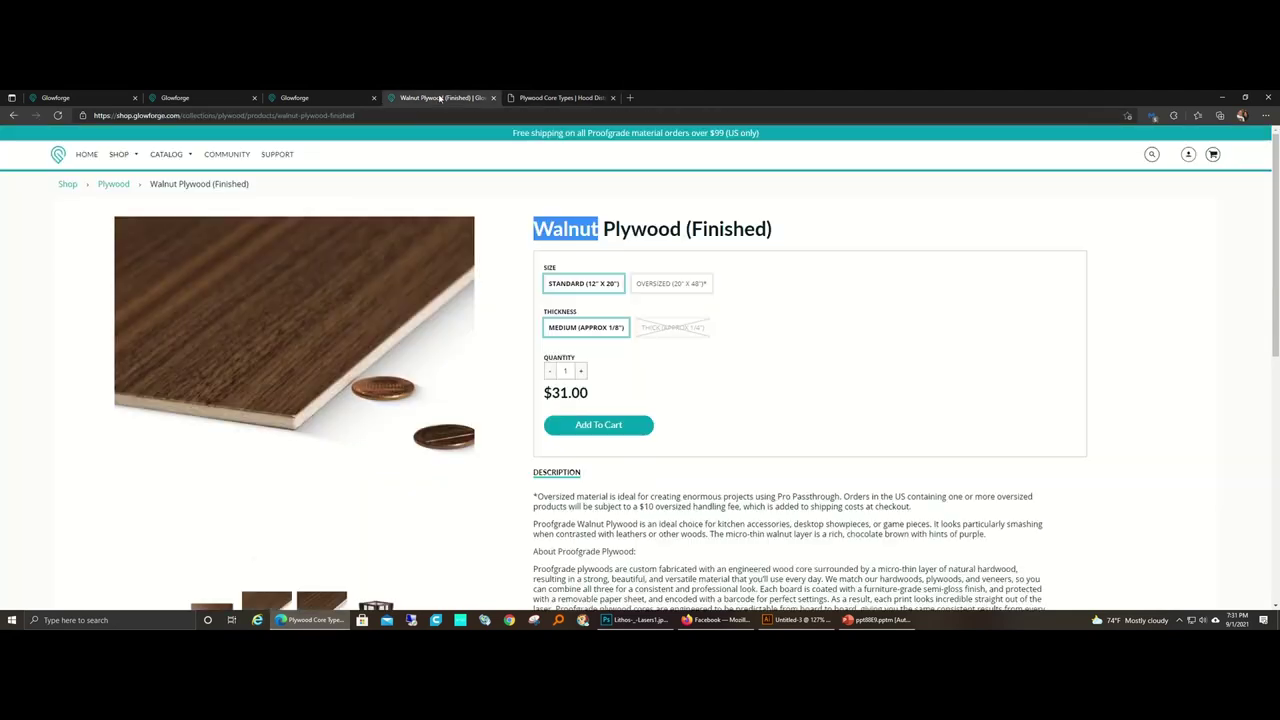
pyautogui.click(330, 98)
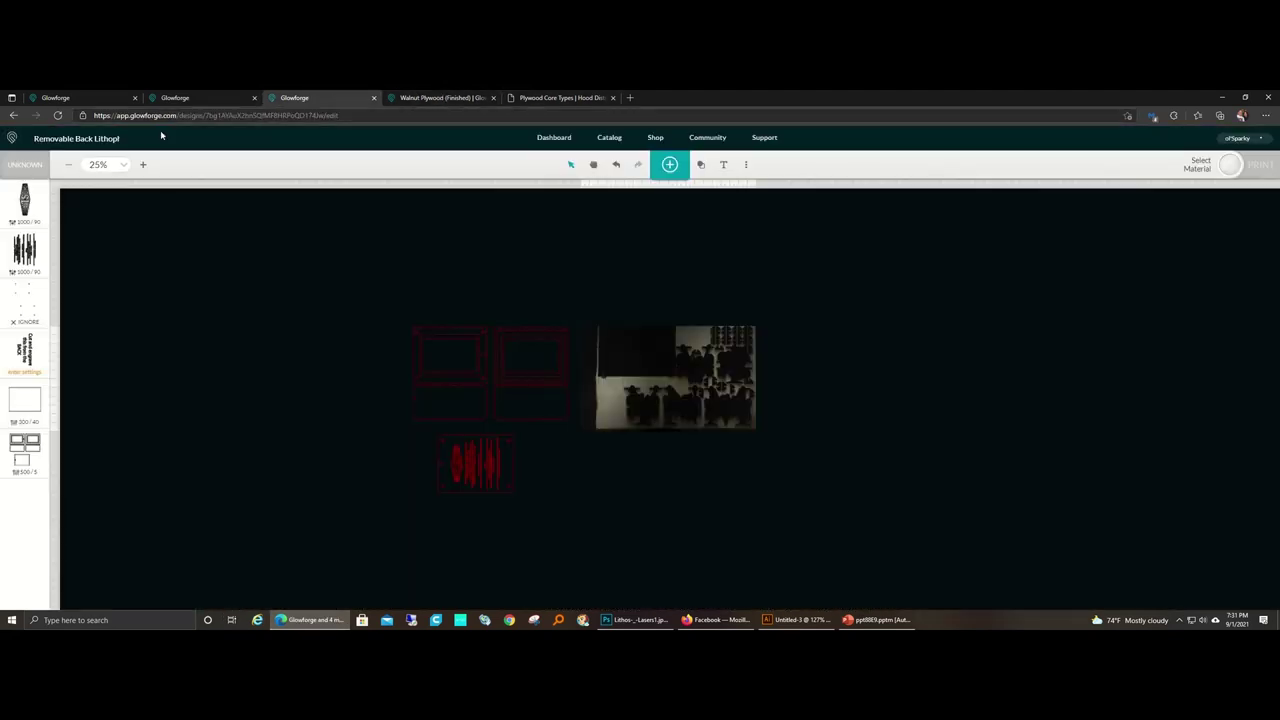
pyautogui.click(12, 139)
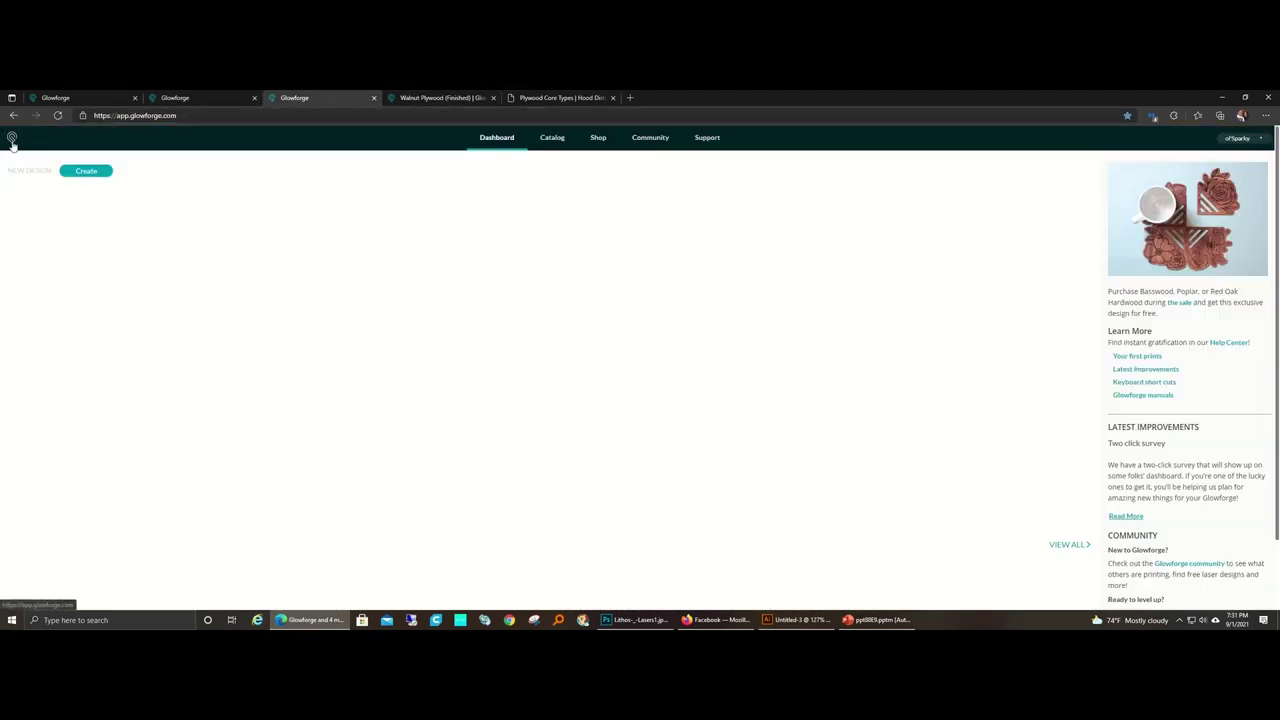
pyautogui.click(98, 172)
pyautogui.click(120, 171)
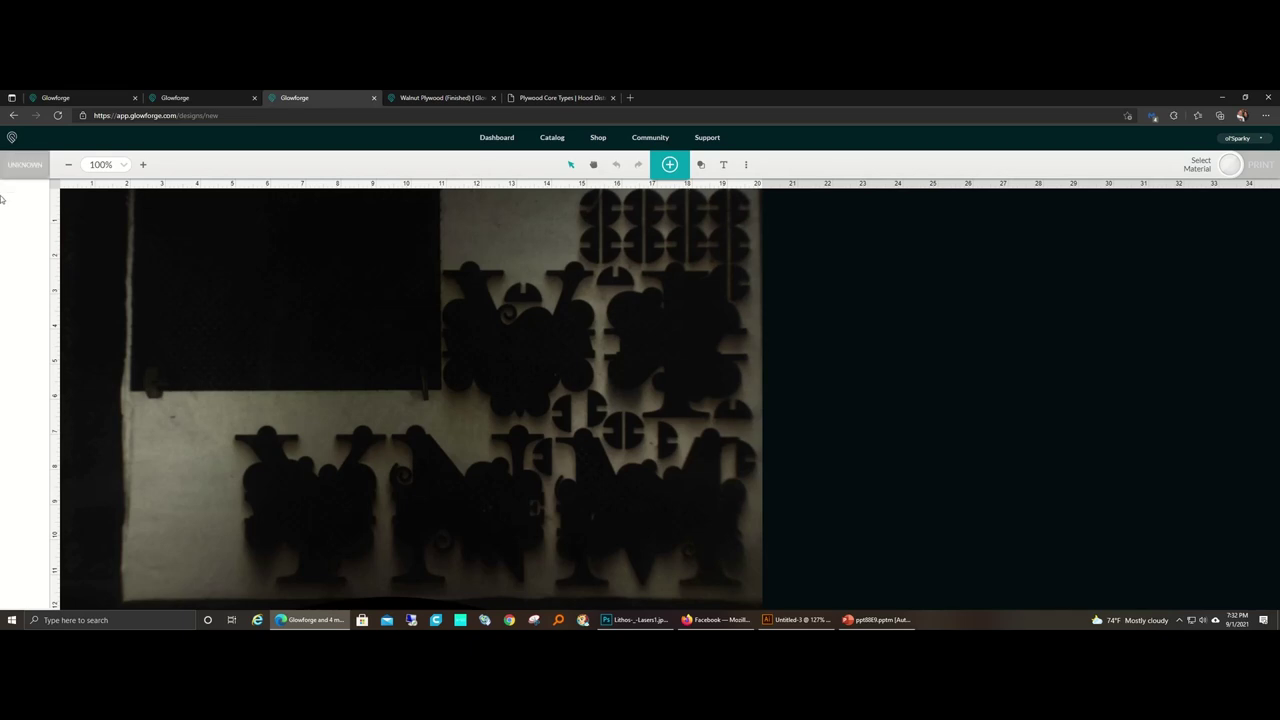
pyautogui.click(20, 172)
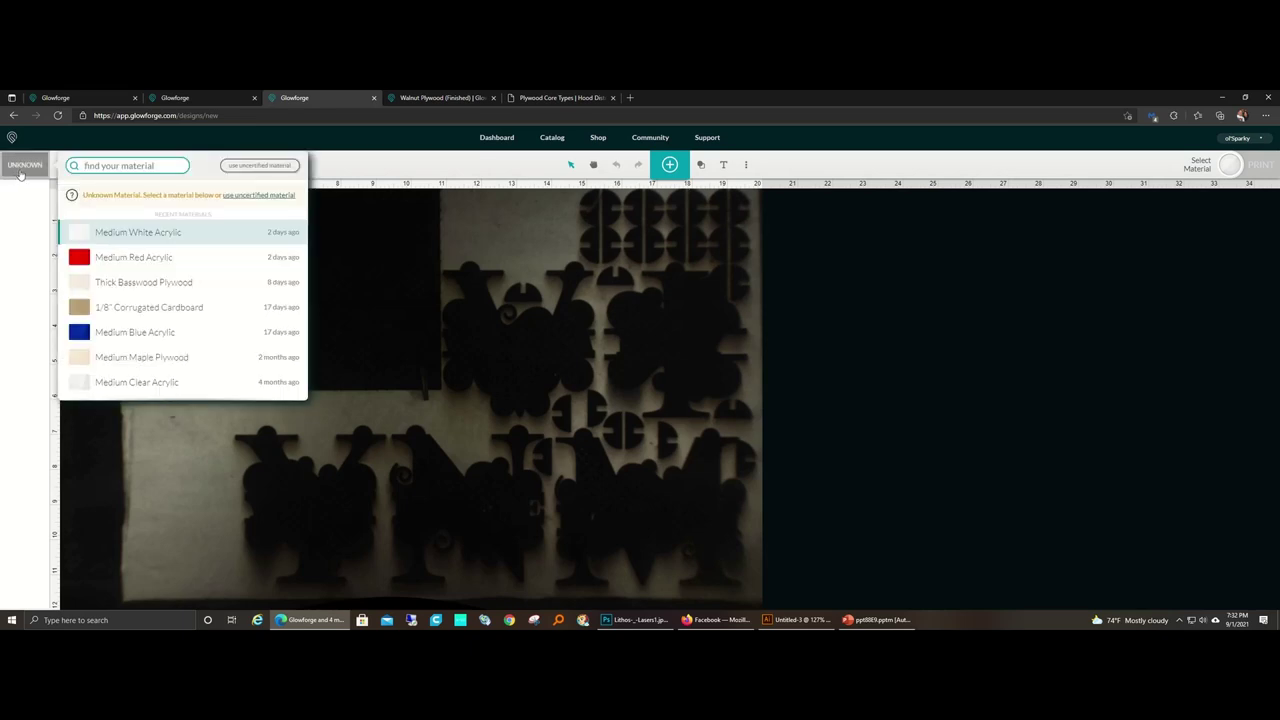
pyautogui.click(249, 196)
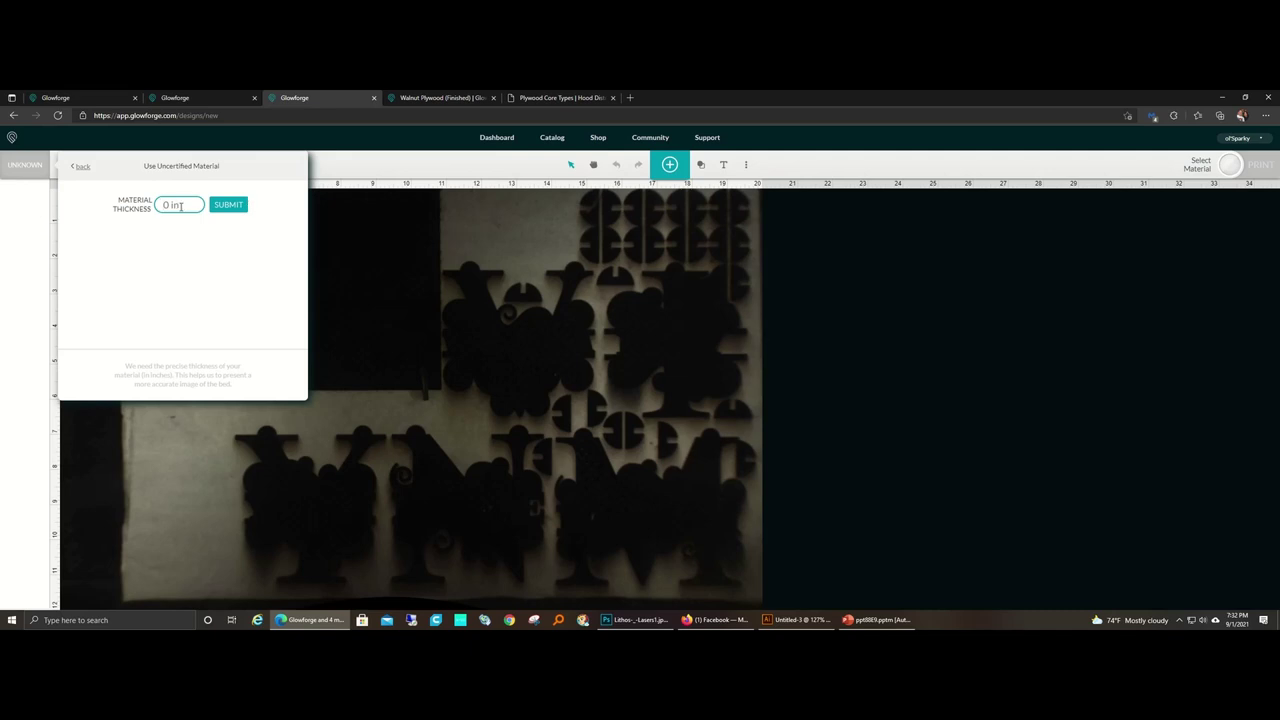
pyautogui.click(81, 169)
pyautogui.click(432, 347)
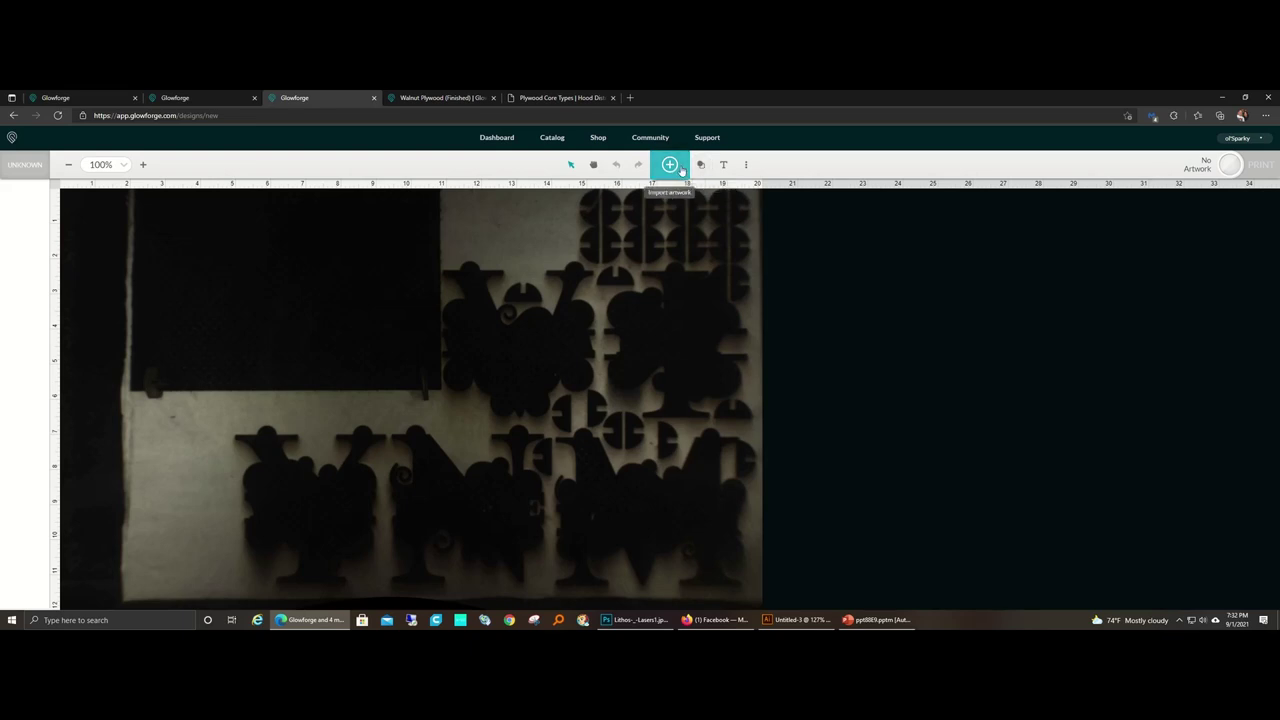
# Add the second 'snowflake' graphic from the artwork library and move it left over the board.
pyautogui.click(669, 165)
pyautogui.click(647, 180)
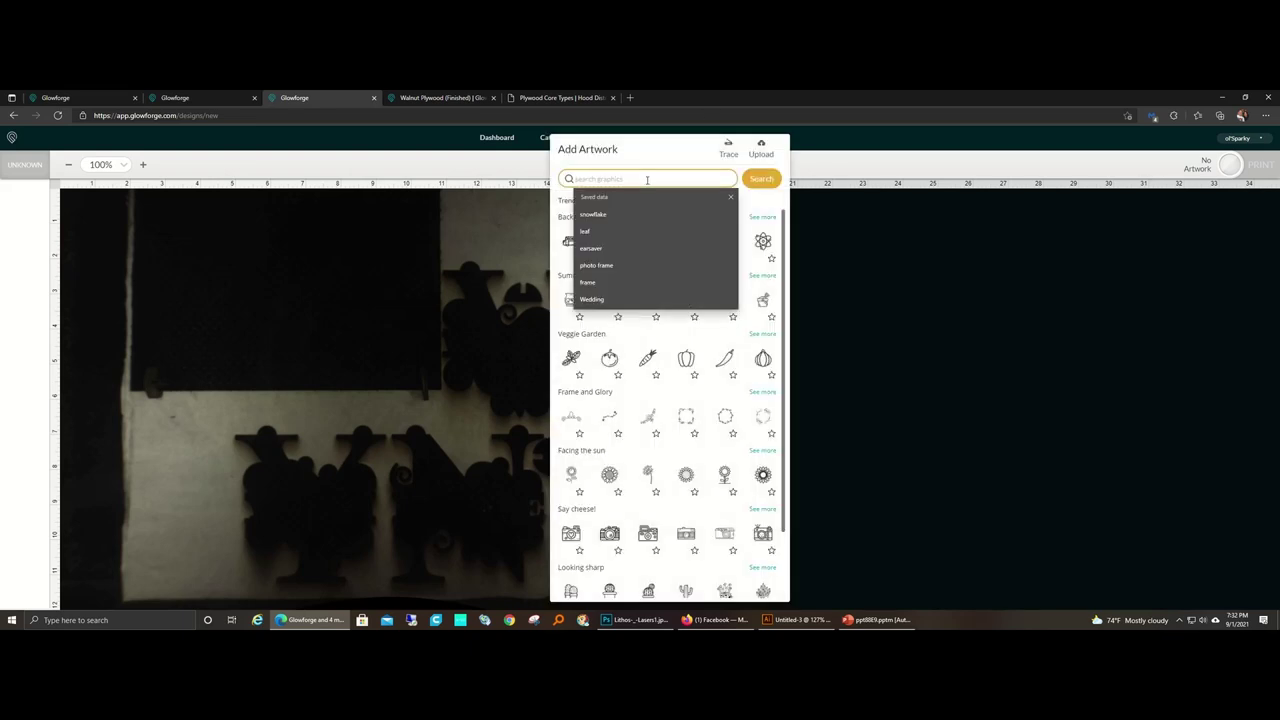
pyautogui.click(634, 213)
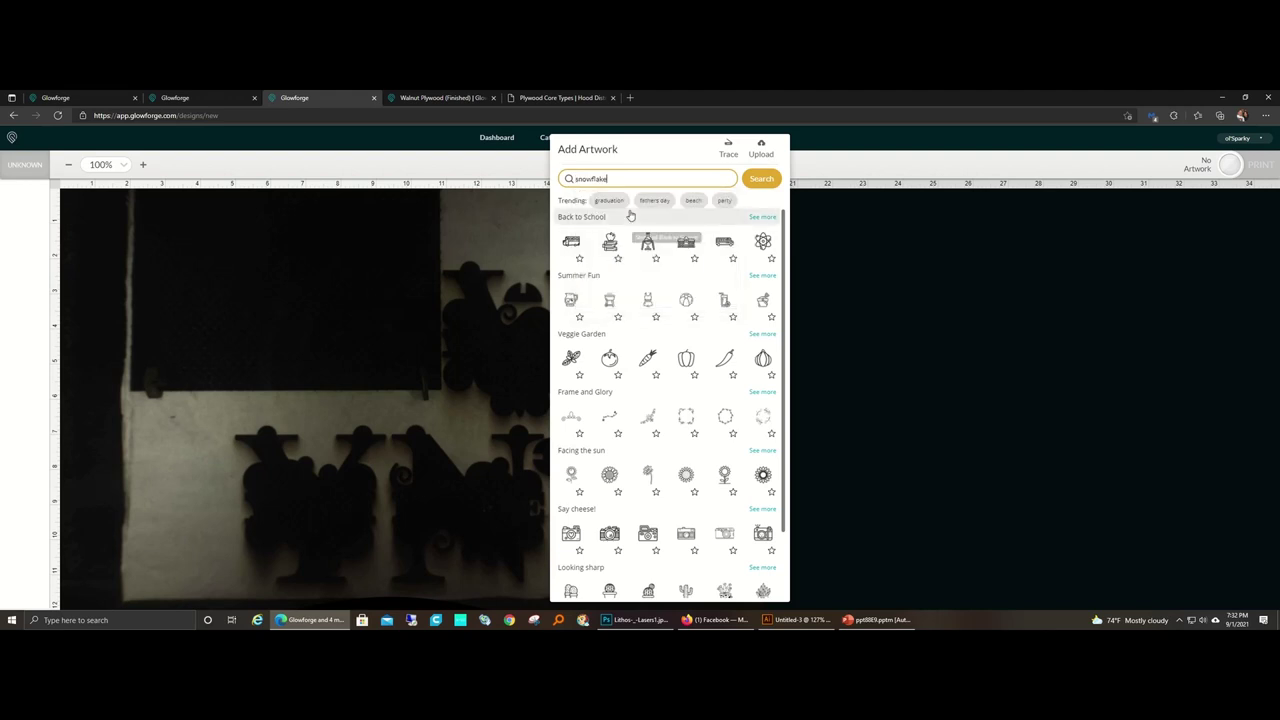
pyautogui.click(760, 179)
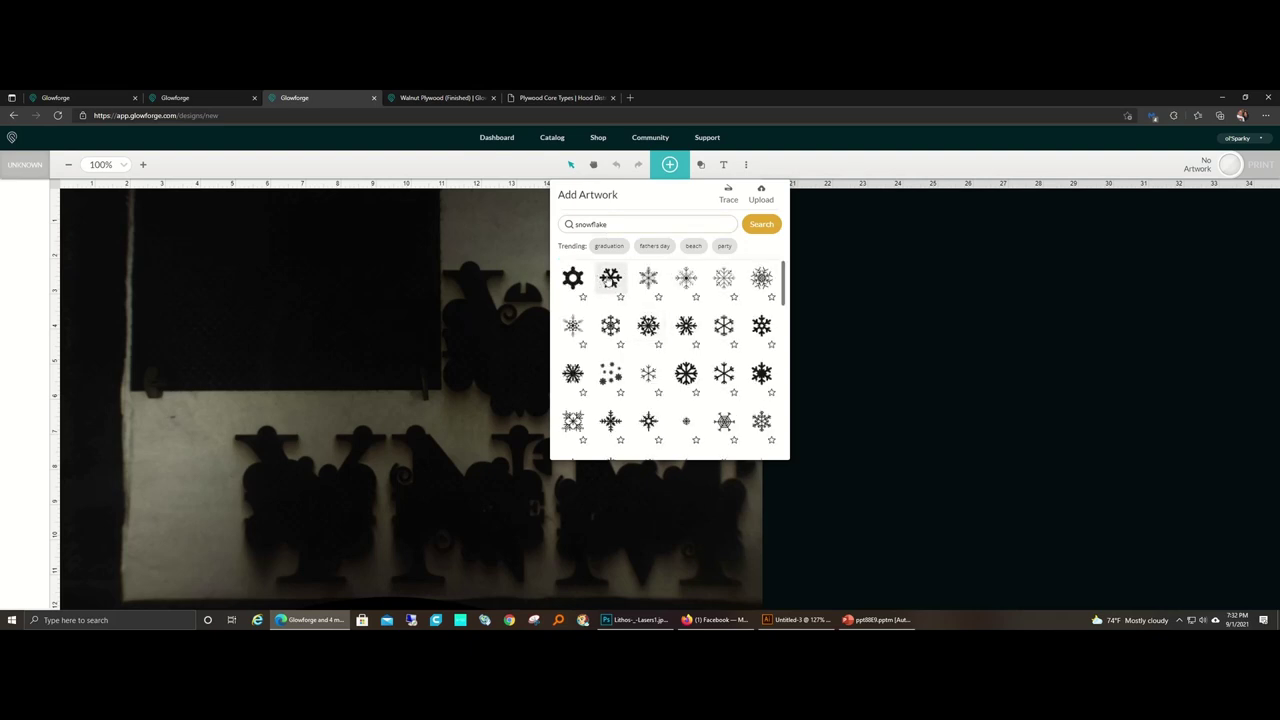
pyautogui.click(612, 280)
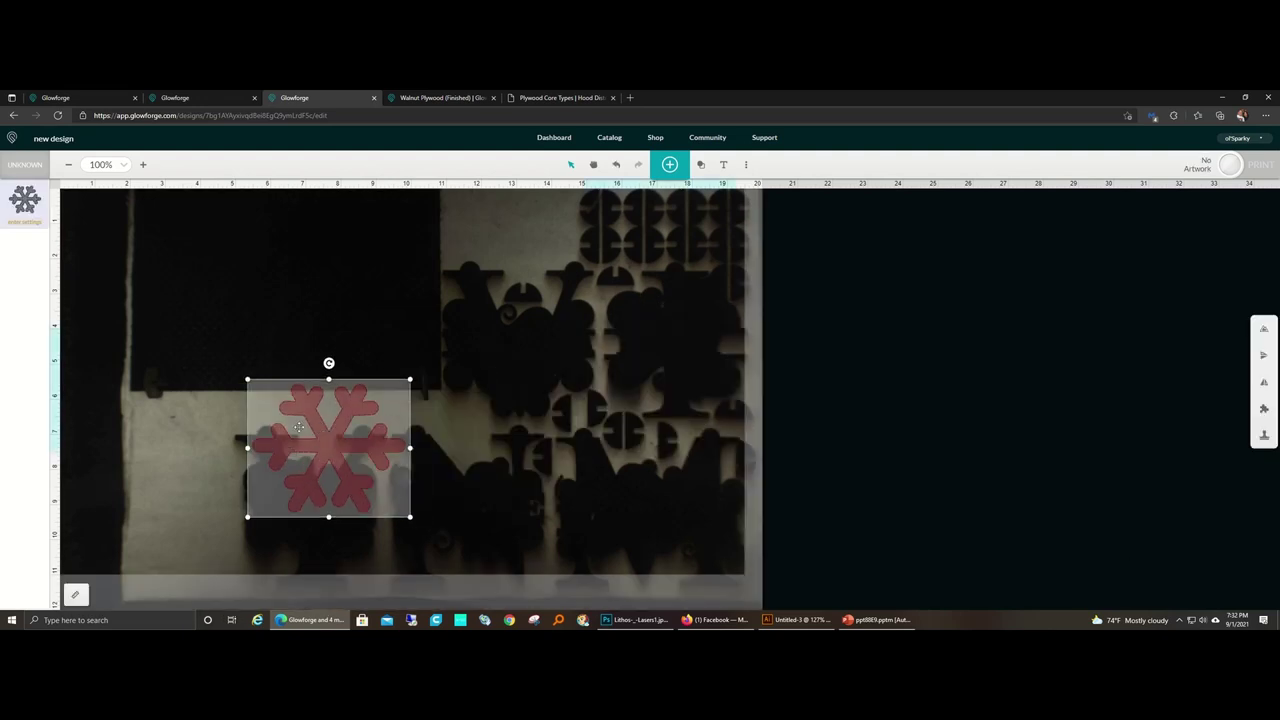
pyautogui.moveTo(598, 390); pyautogui.dragTo(233, 438)
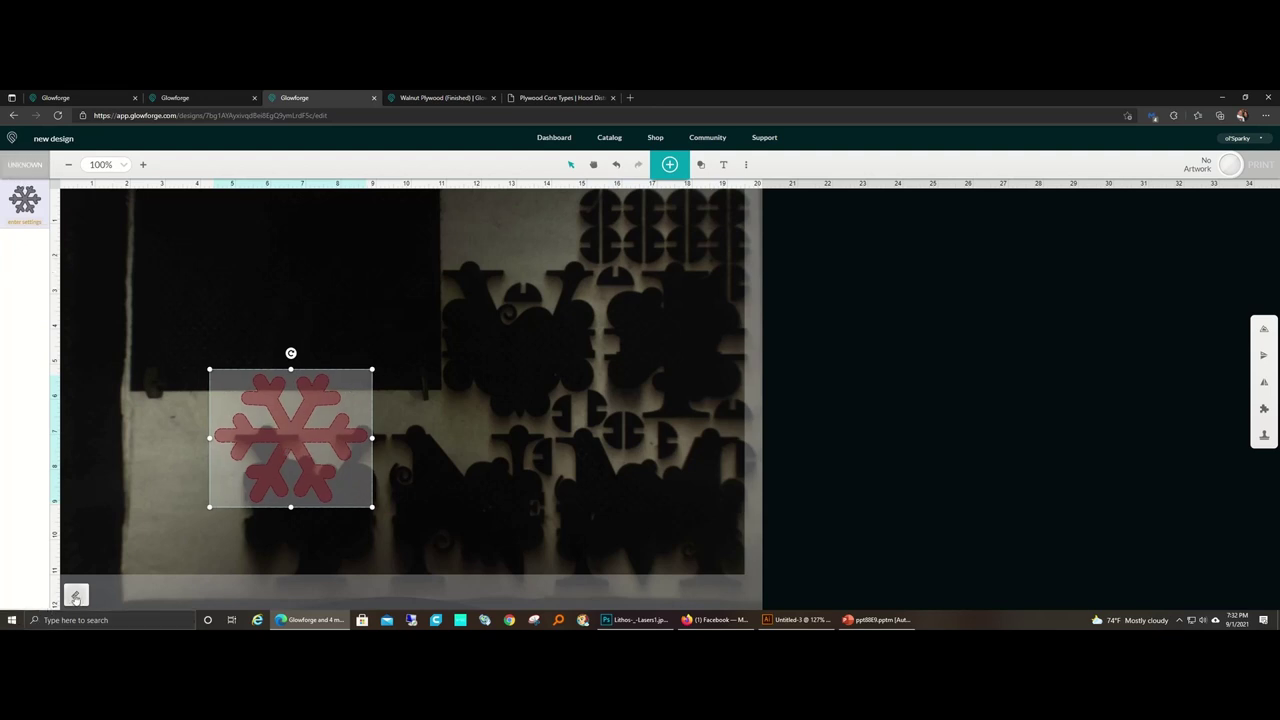
# Scale the snowflake to a height of 1 in.
pyautogui.click(75, 594)
pyautogui.click(281, 590)
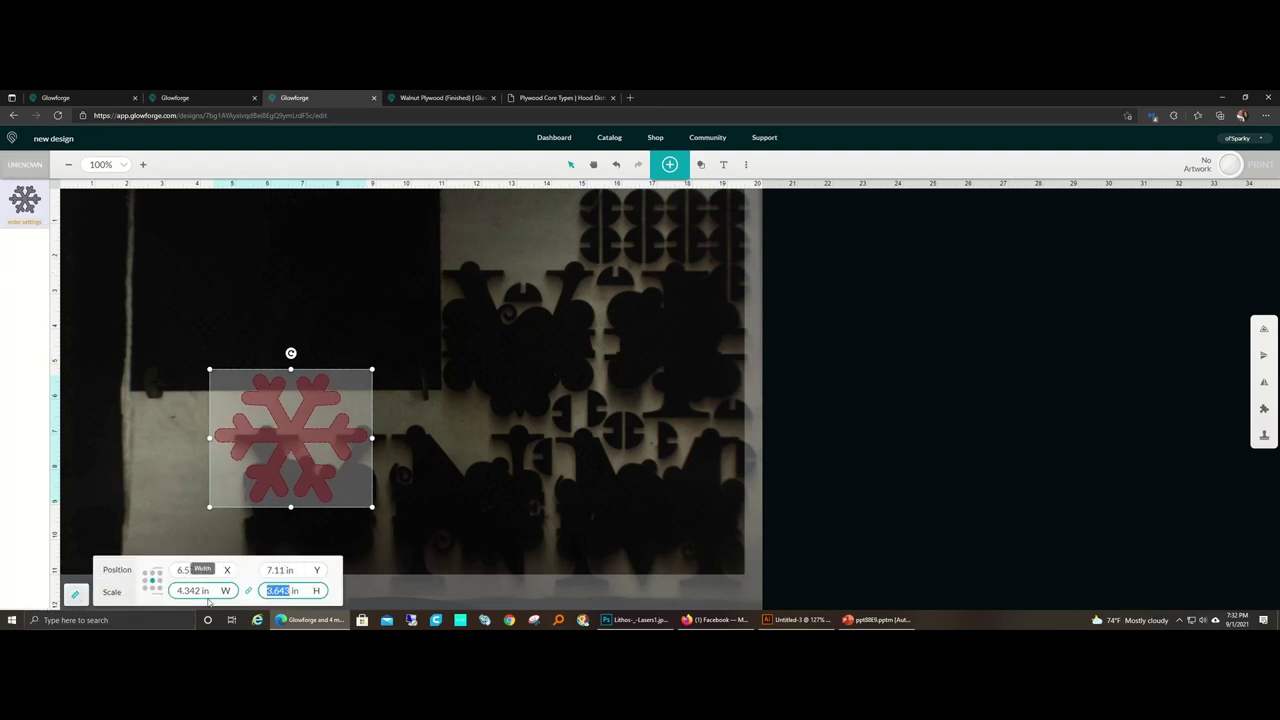
pyautogui.write('1')
pyautogui.press('Return')
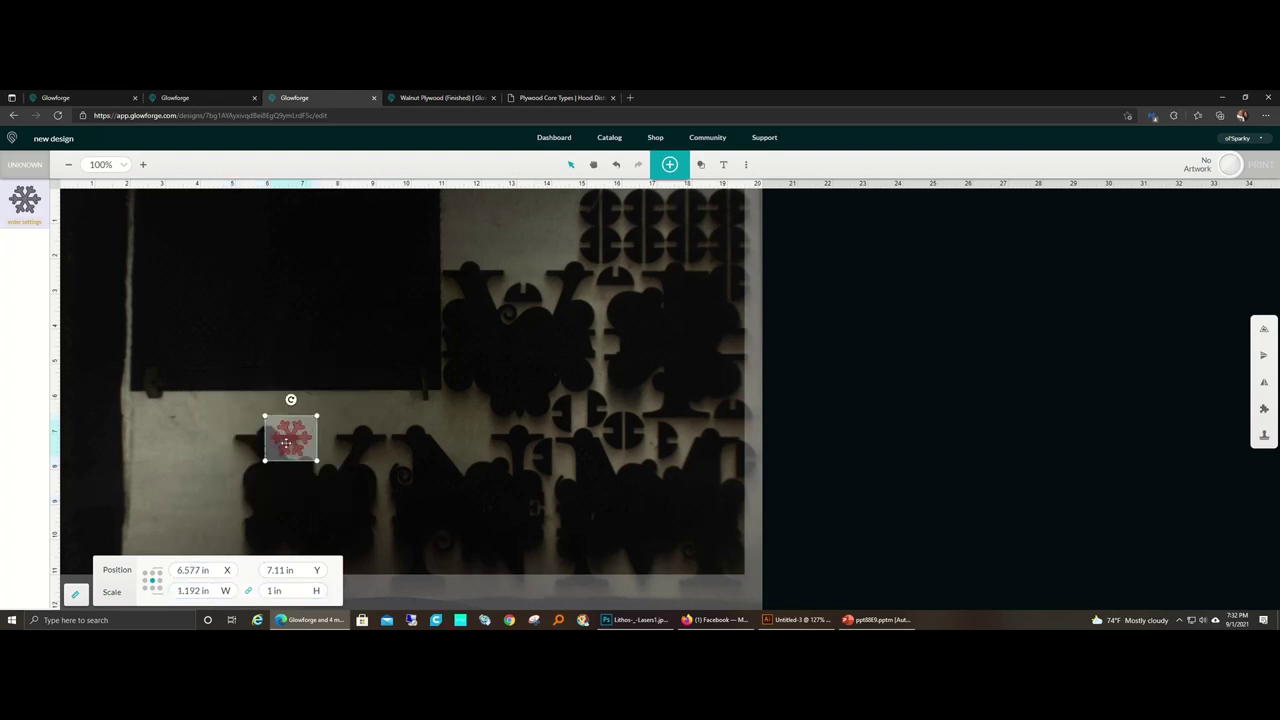
# Move the snowflake further left and apply the Woodworkers Source 1/4 WALNUT cut preset.
pyautogui.moveTo(307, 431); pyautogui.dragTo(170, 428)
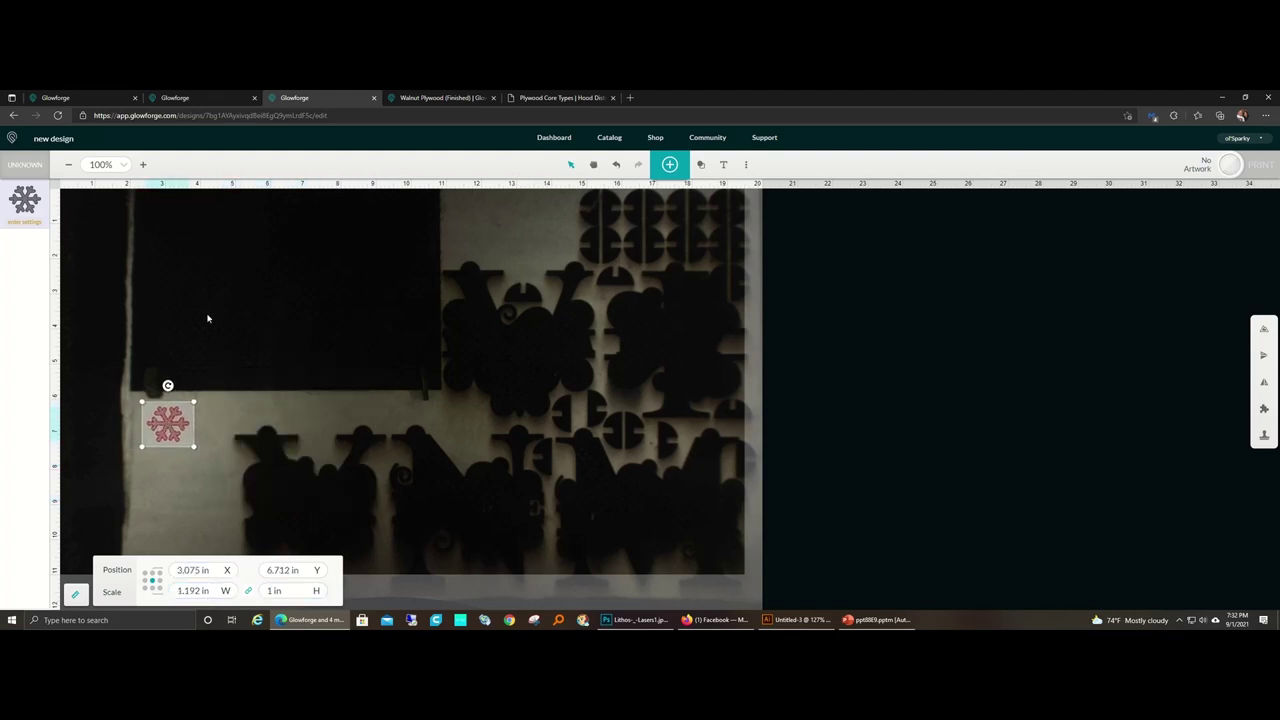
pyautogui.click(20, 195)
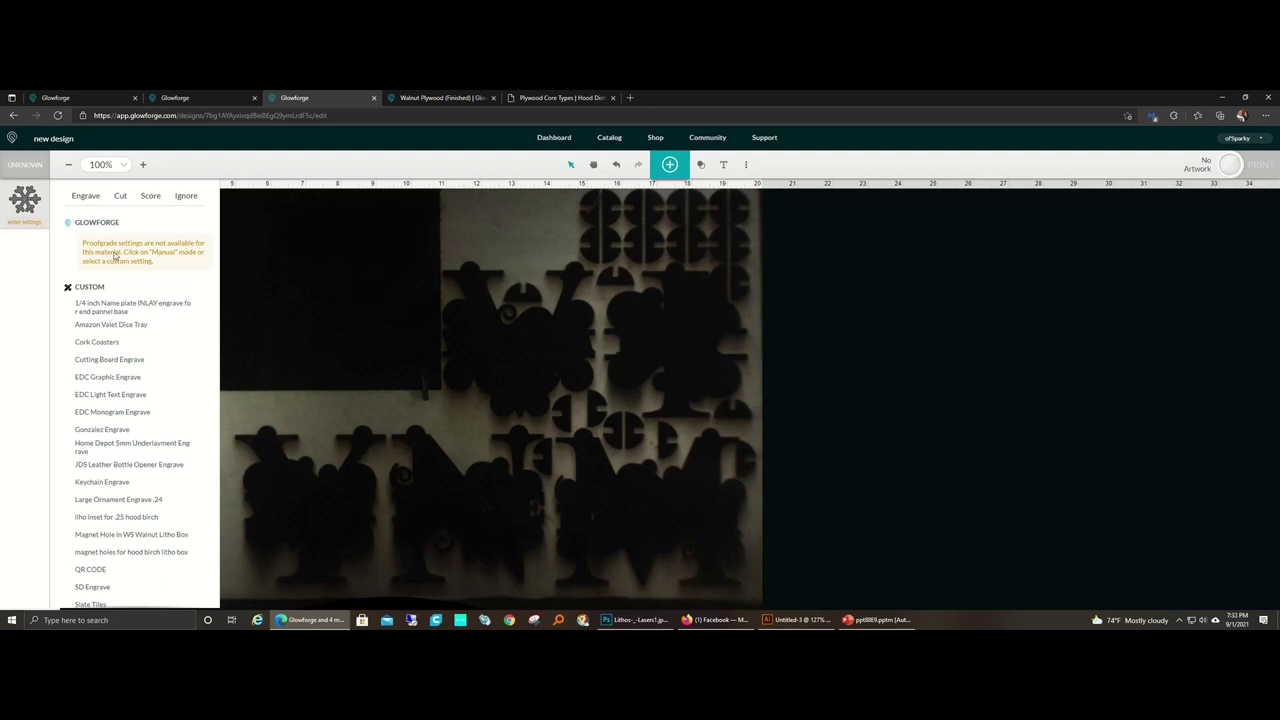
pyautogui.scroll(-1, 100, 300)
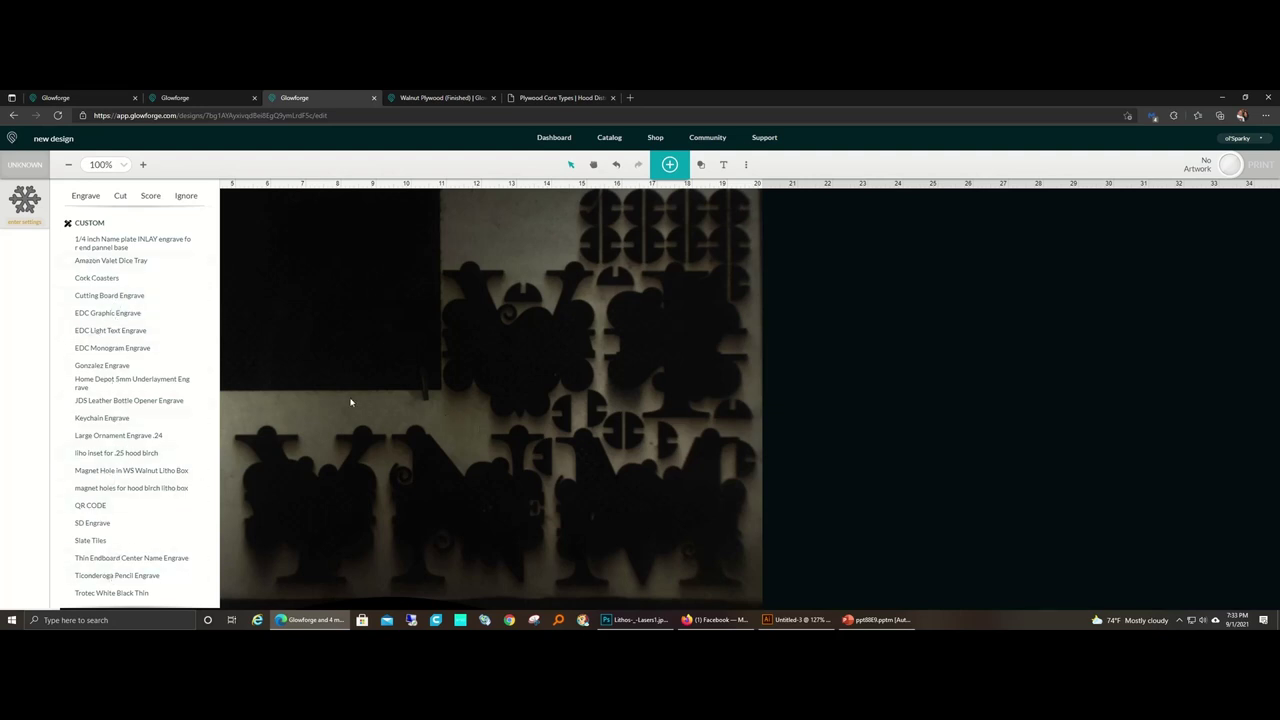
pyautogui.scroll(-1, 350, 402)
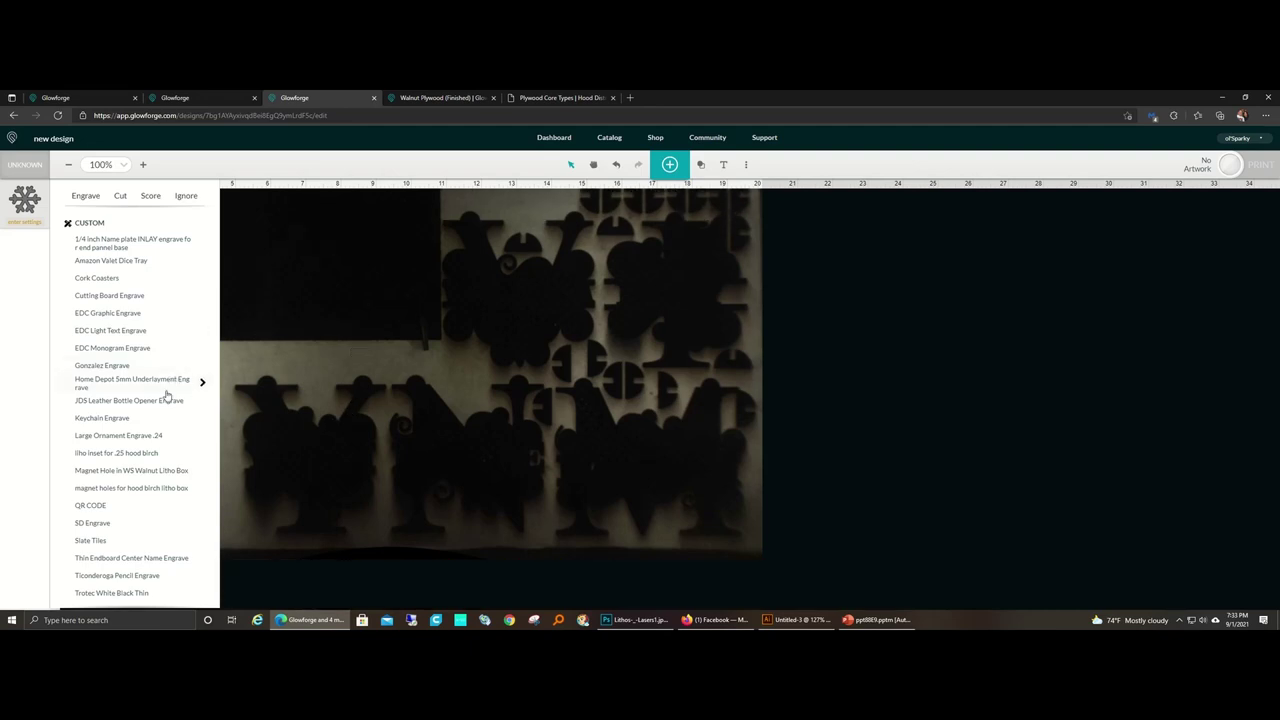
pyautogui.scroll(-1, 167, 397)
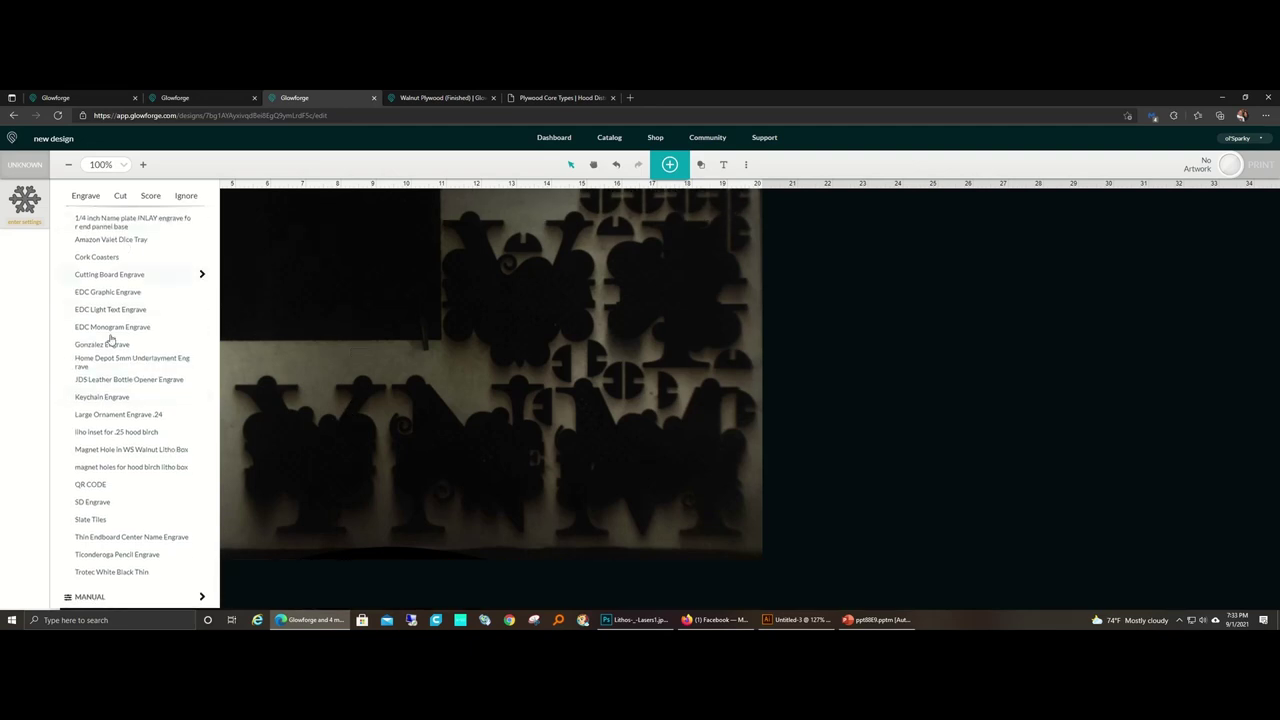
pyautogui.click(120, 195)
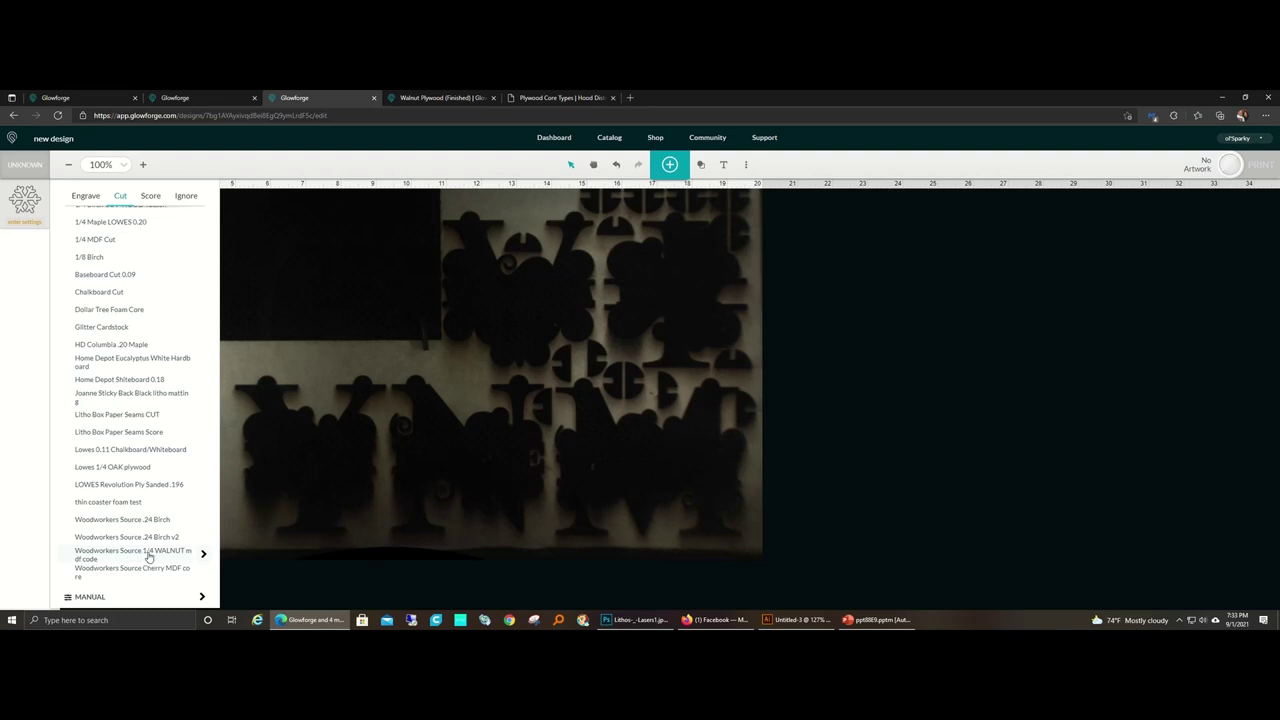
pyautogui.click(88, 560)
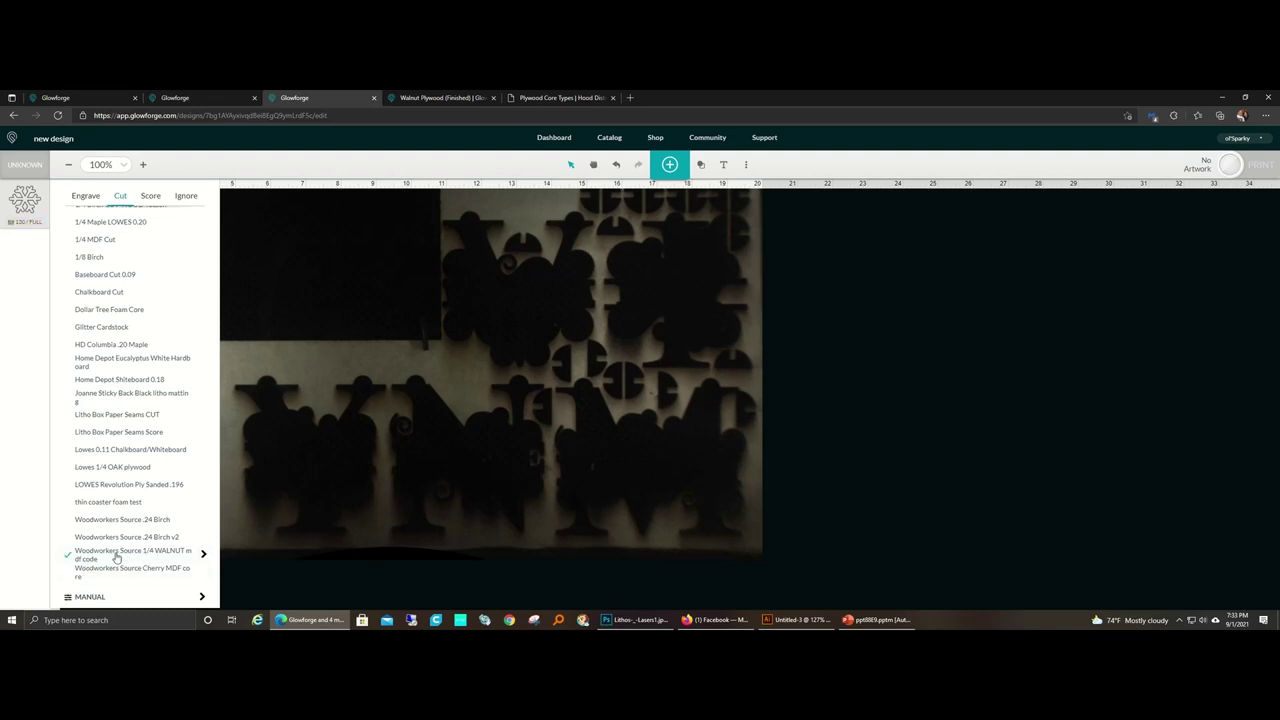
# Switch the walnut cut preset's focus height to Auto.
pyautogui.click(202, 555)
pyautogui.click(200, 236)
pyautogui.doubleClick(195, 236)
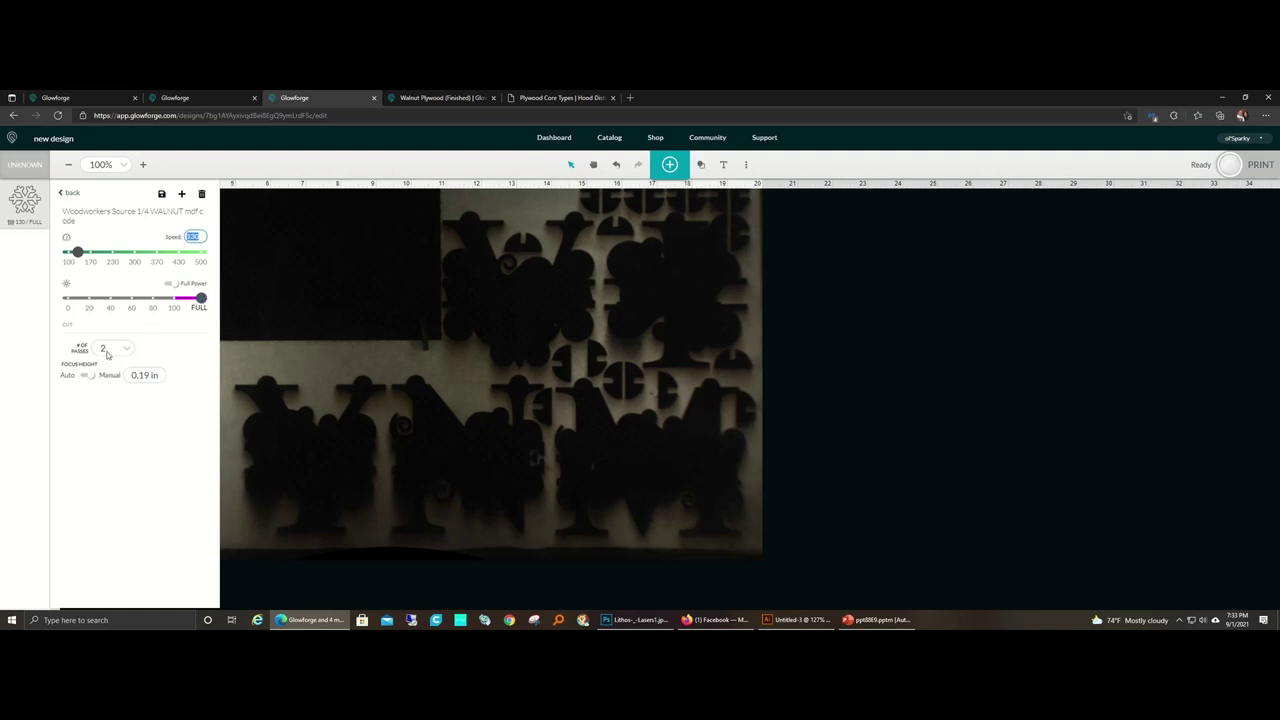
pyautogui.click(155, 375)
pyautogui.click(103, 397)
pyautogui.click(88, 376)
# Nudge the snowflake slightly and run Set Focus at its location on the plywood.
pyautogui.click(312, 406)
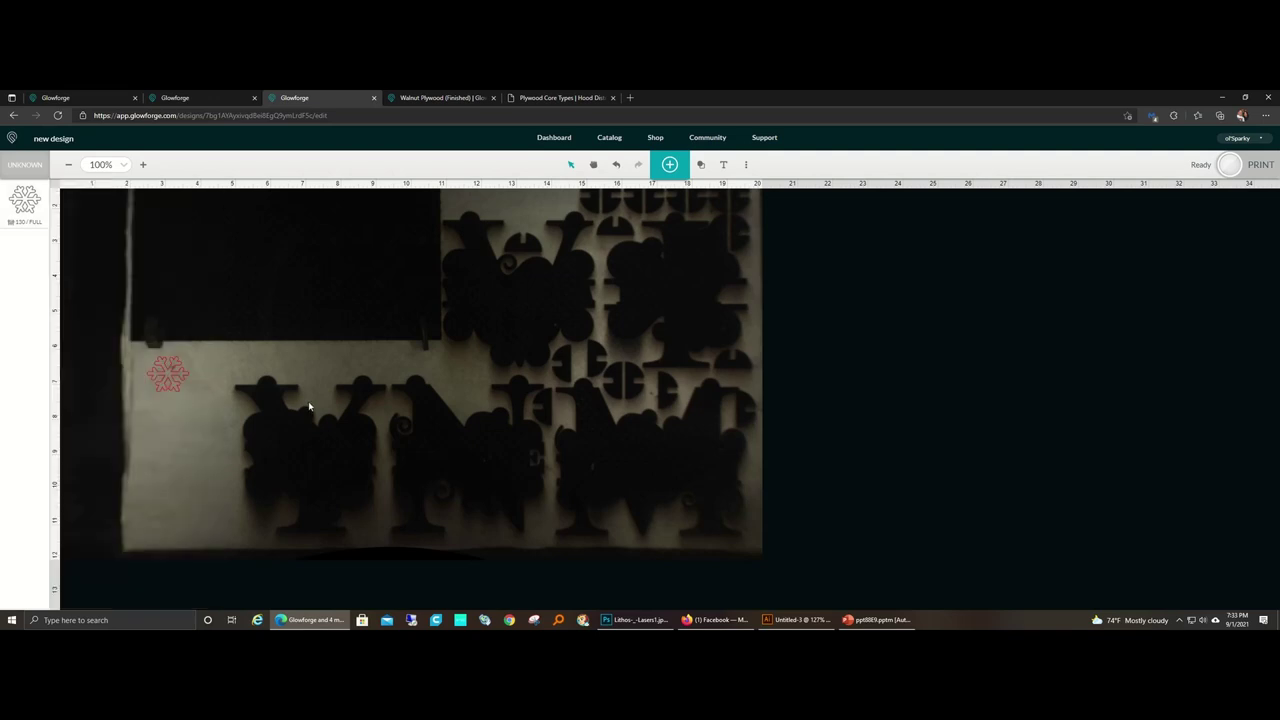
pyautogui.click(174, 380)
pyautogui.moveTo(172, 383); pyautogui.dragTo(175, 381)
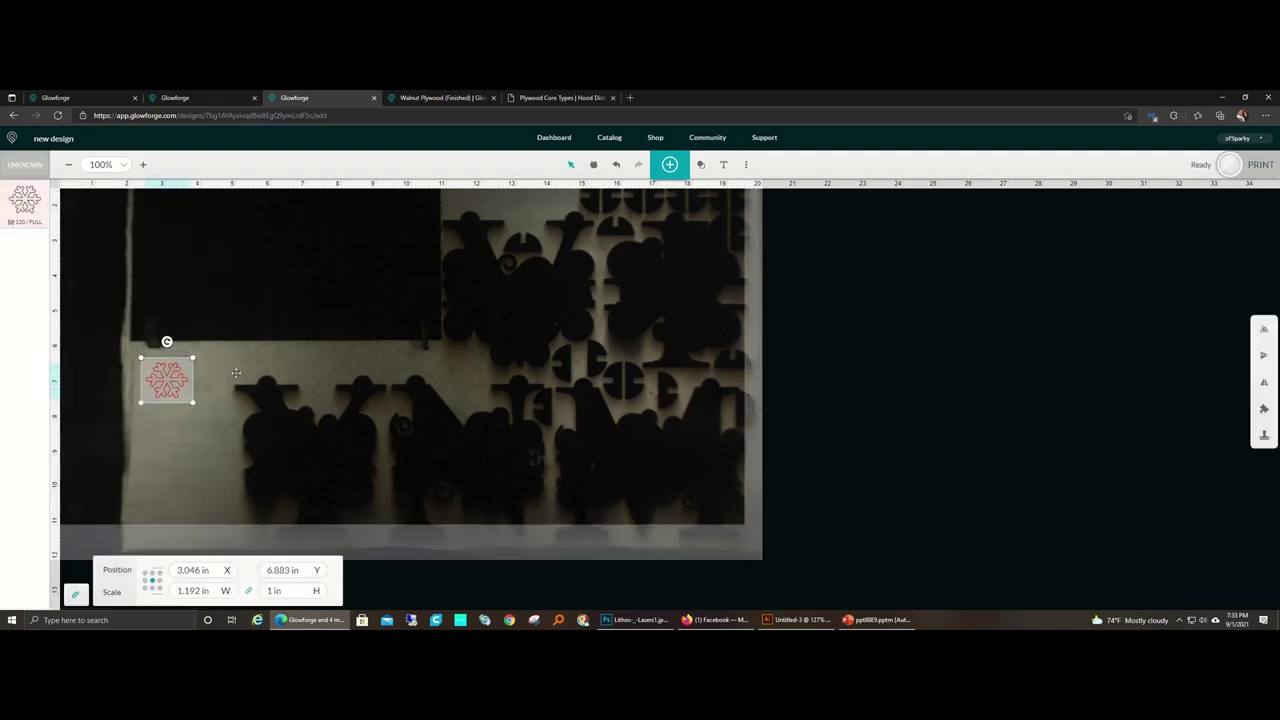
pyautogui.click(744, 164)
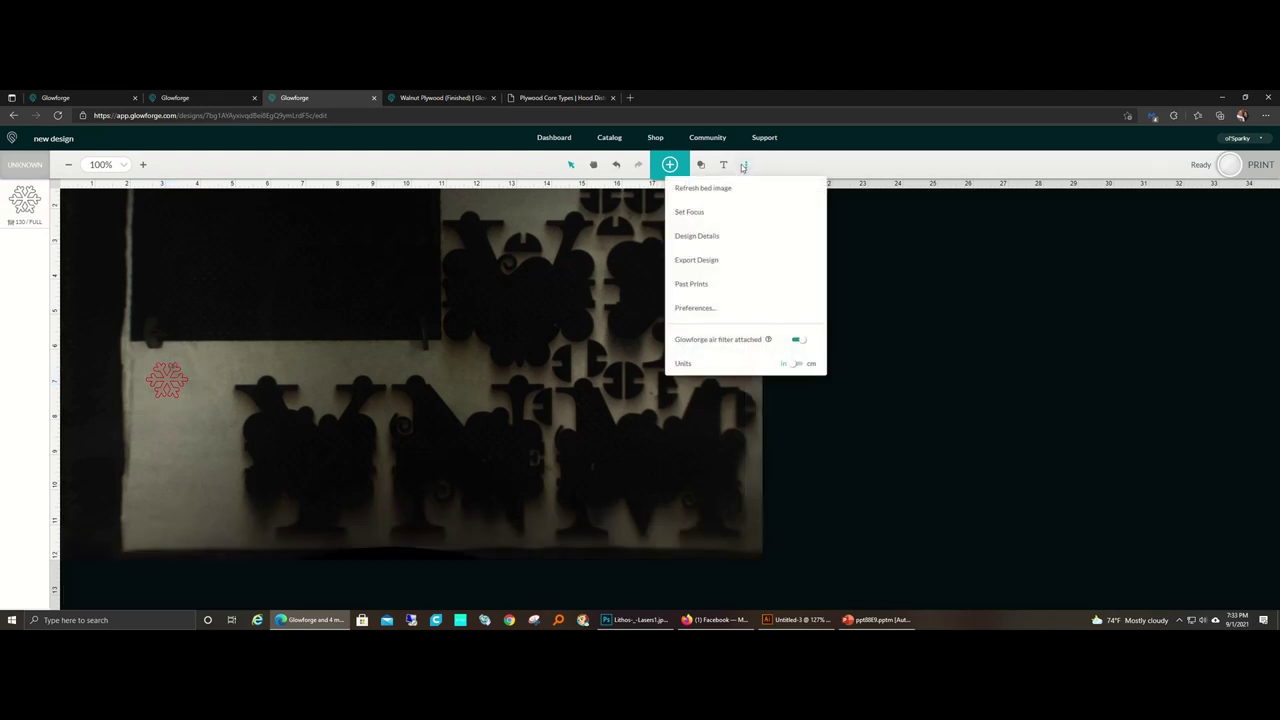
pyautogui.click(731, 214)
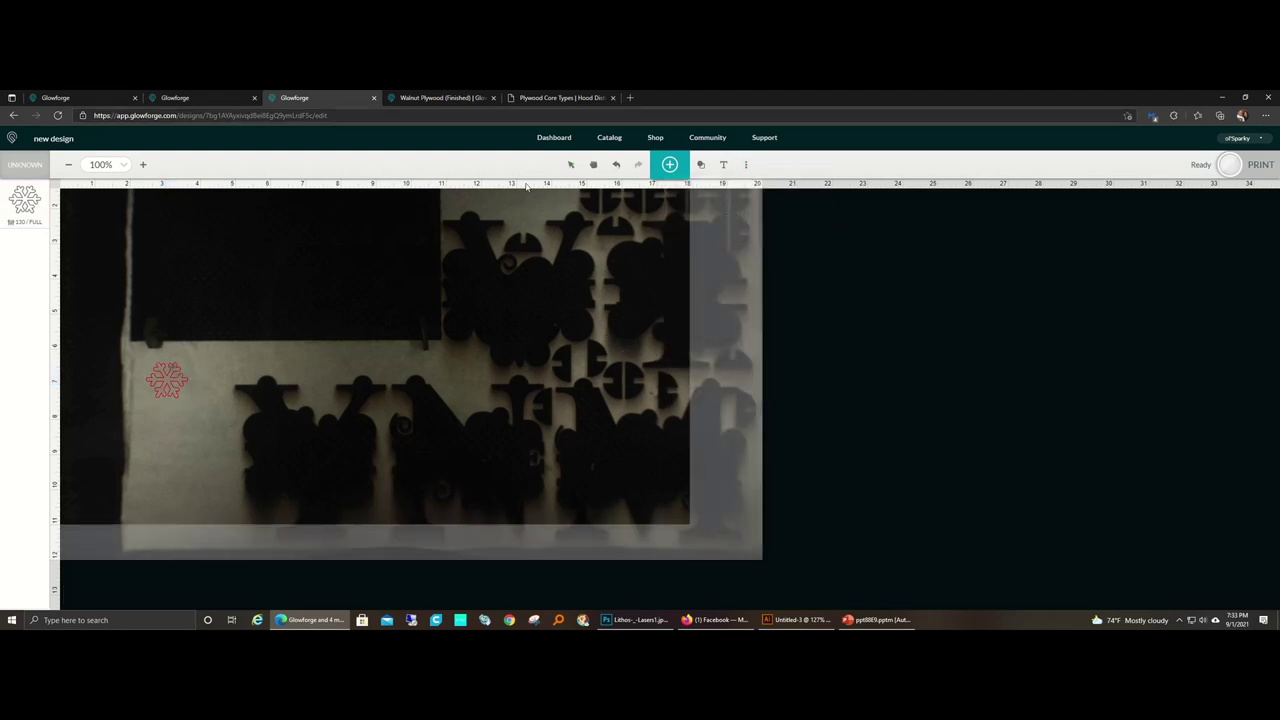
pyautogui.click(167, 384)
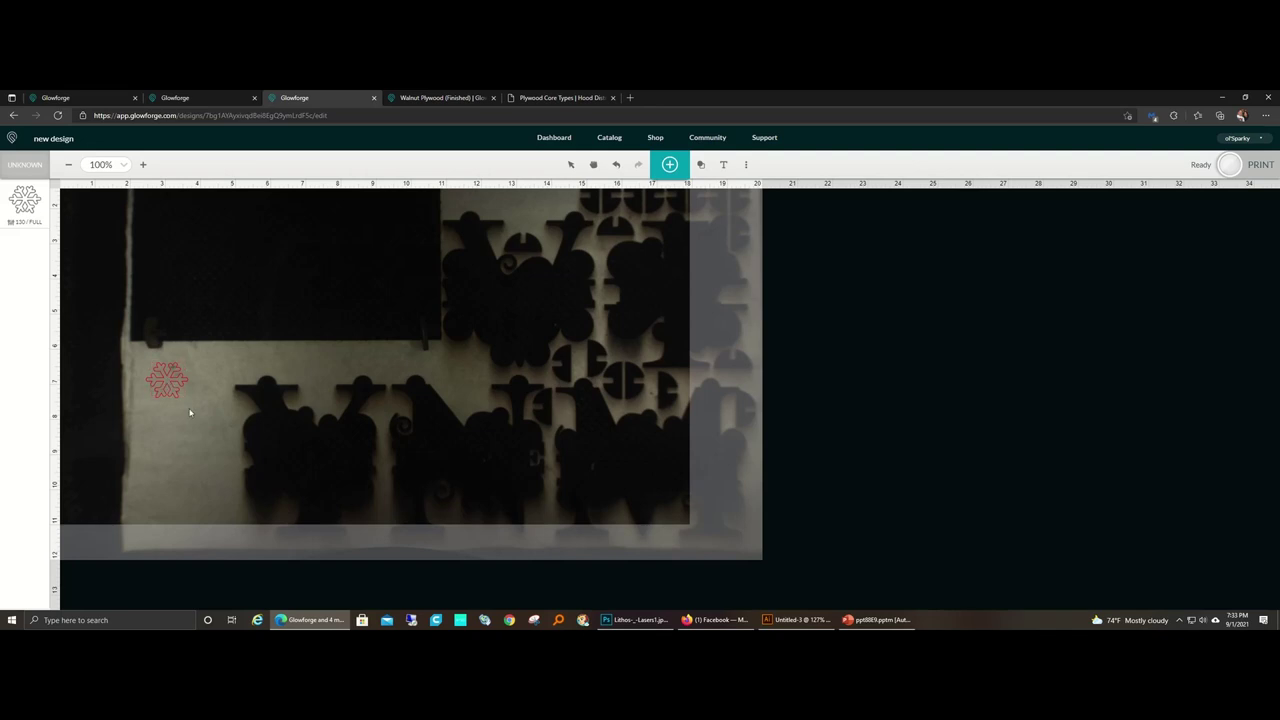
pyautogui.click(190, 412)
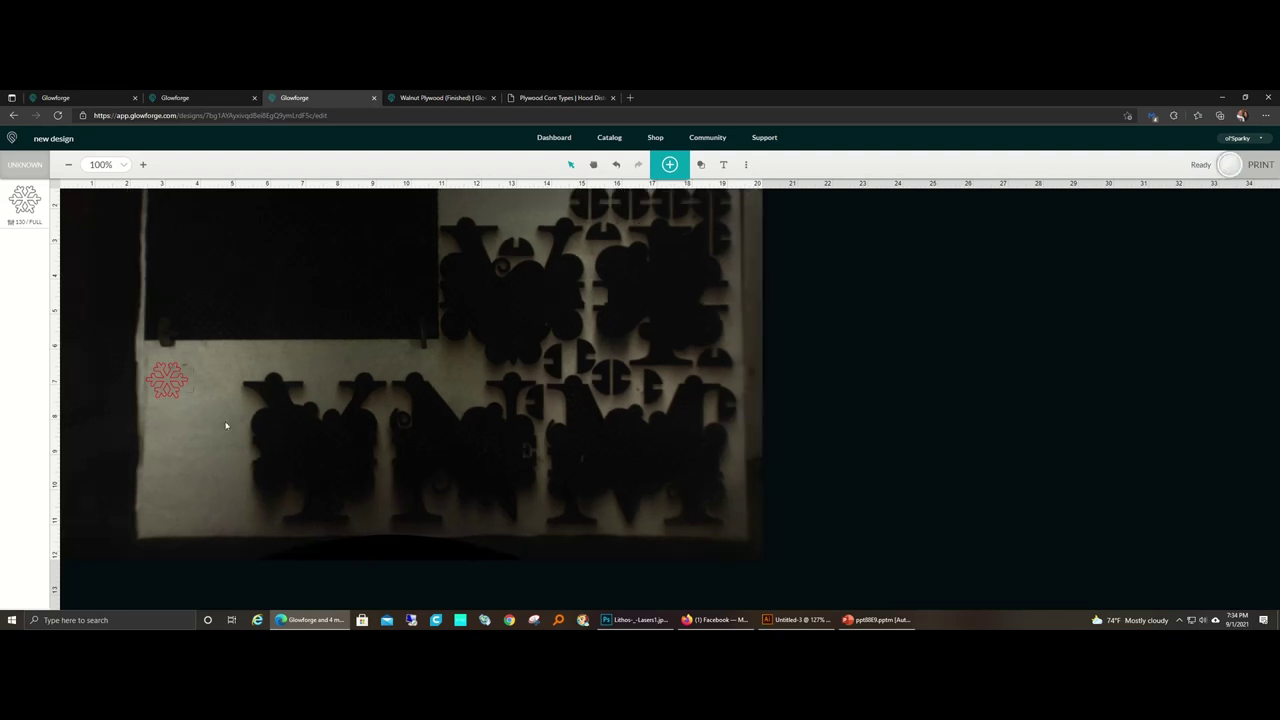
# Set the material to Medium Walnut Plywood via a 'wal' search.
pyautogui.click(174, 376)
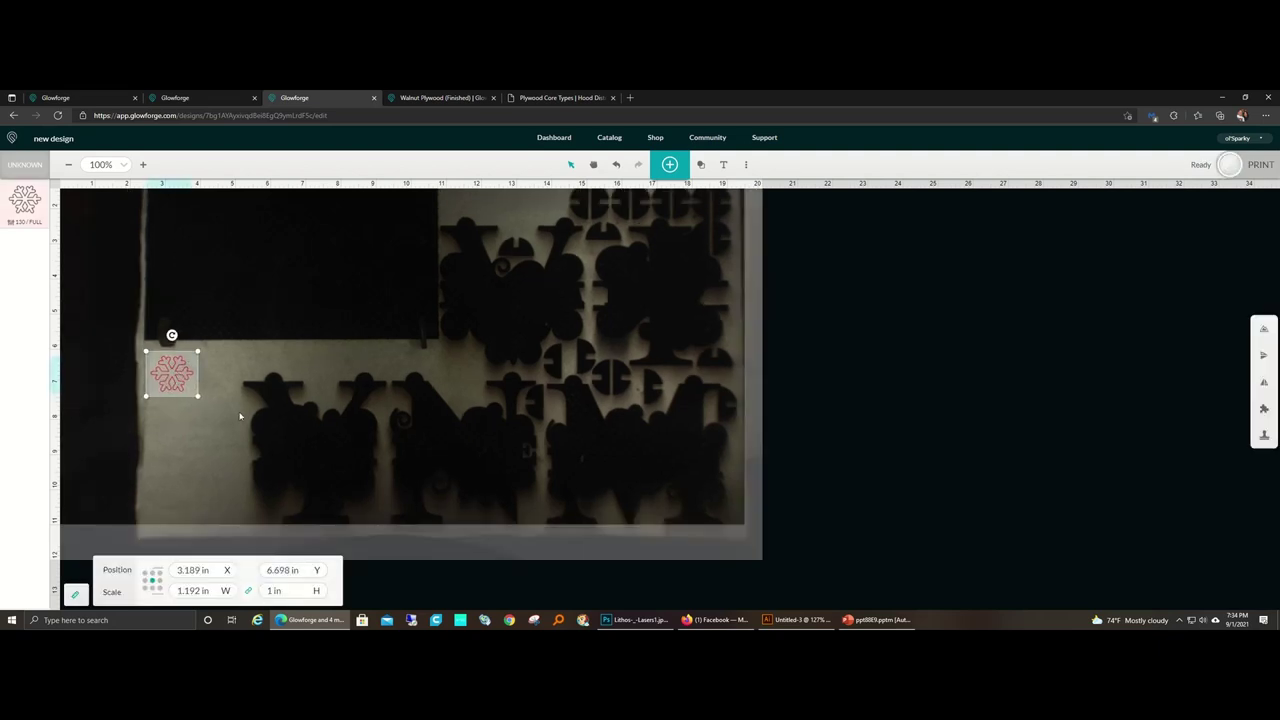
pyautogui.click(22, 167)
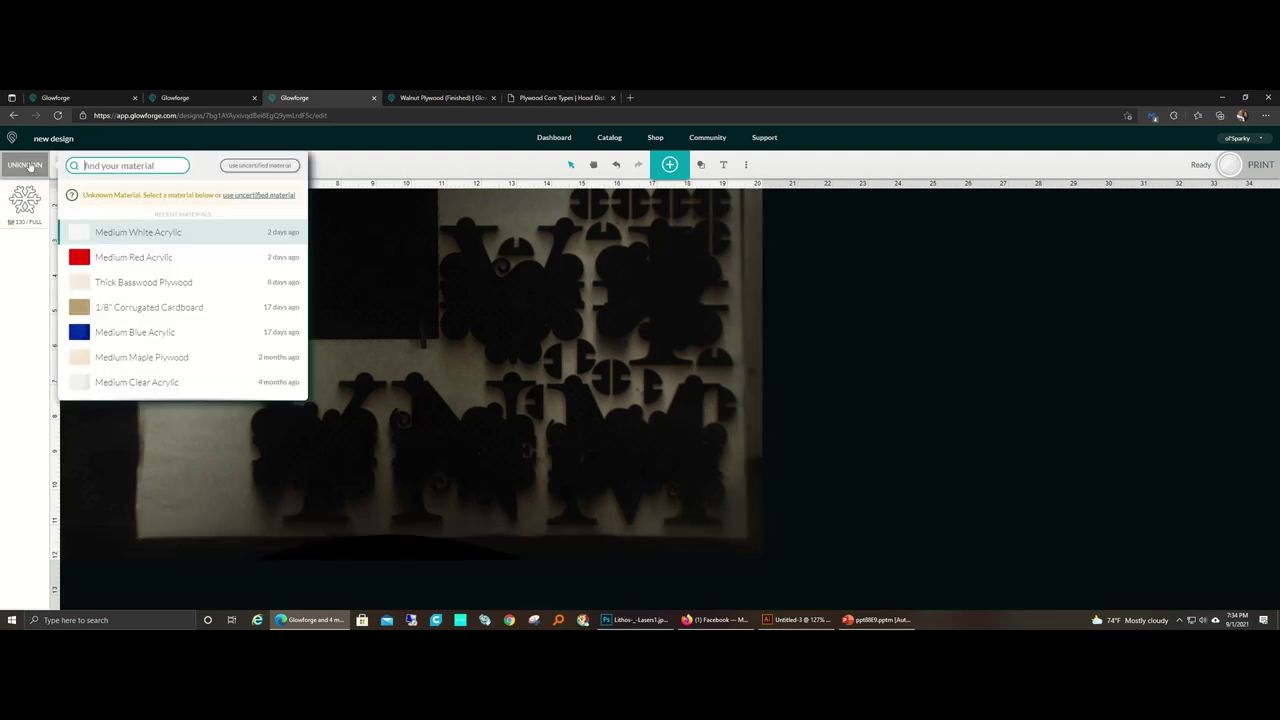
pyautogui.write('wal')
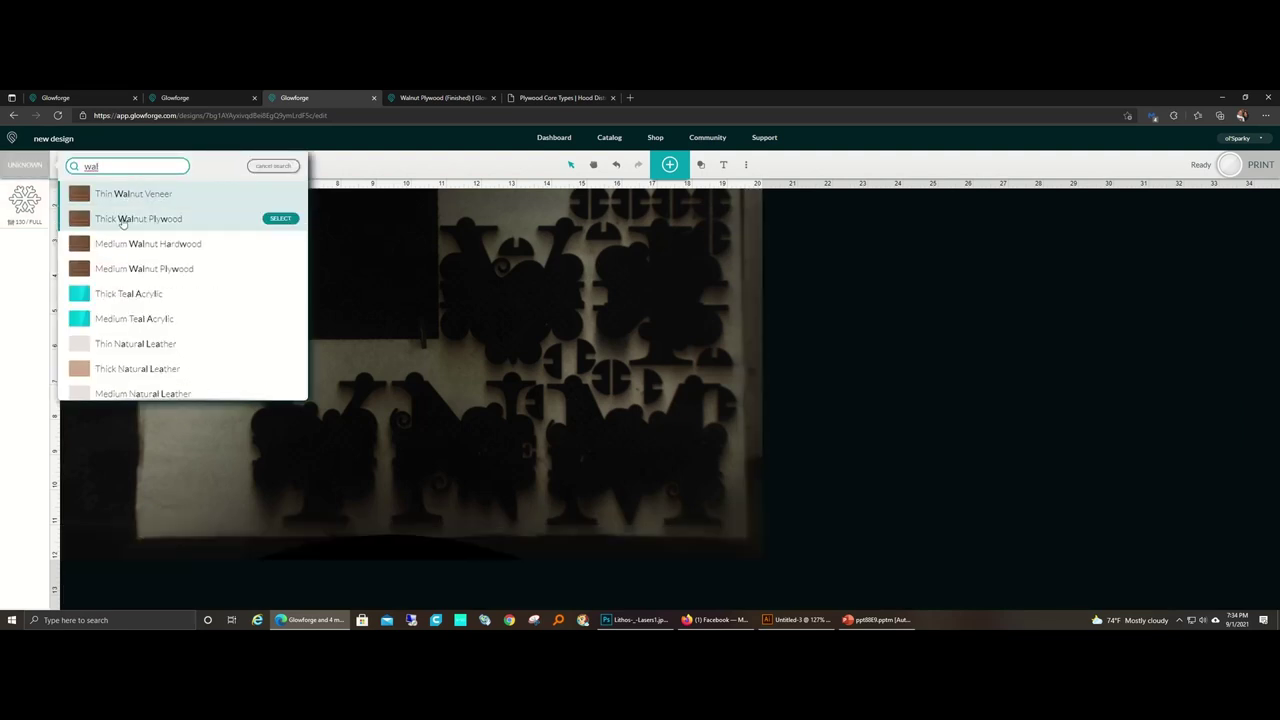
pyautogui.moveTo(180, 244)
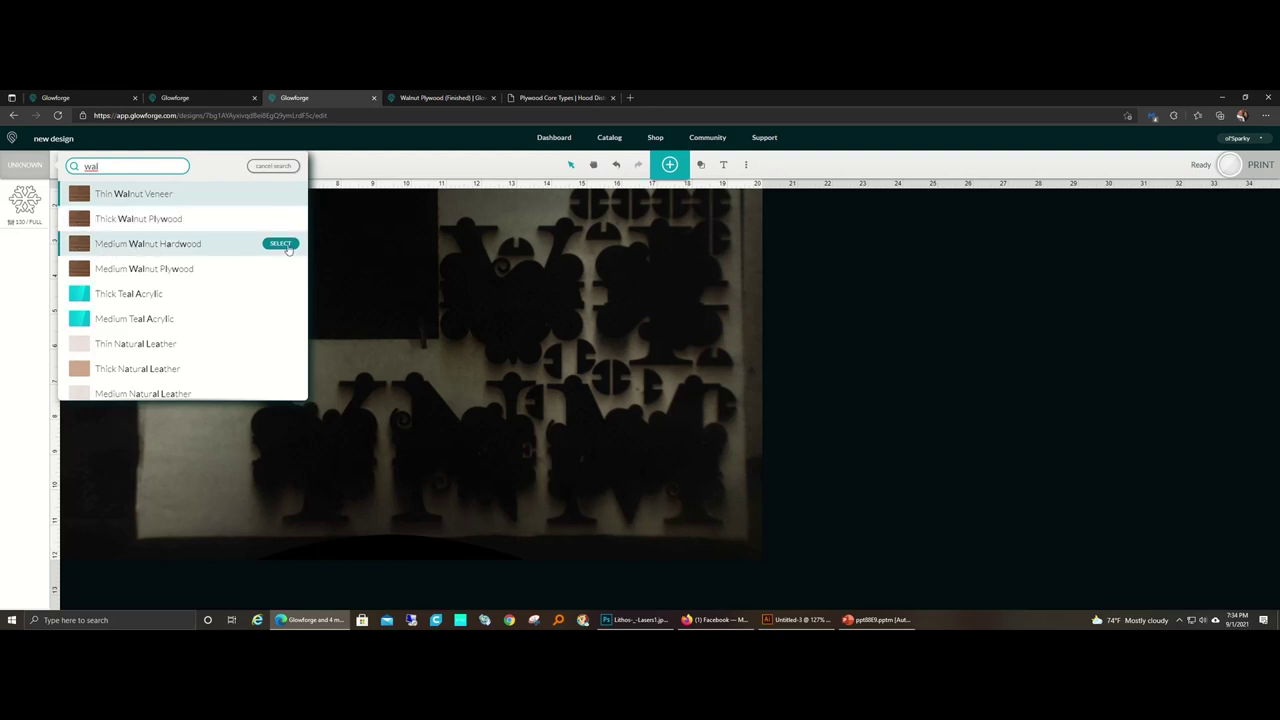
pyautogui.click(196, 269)
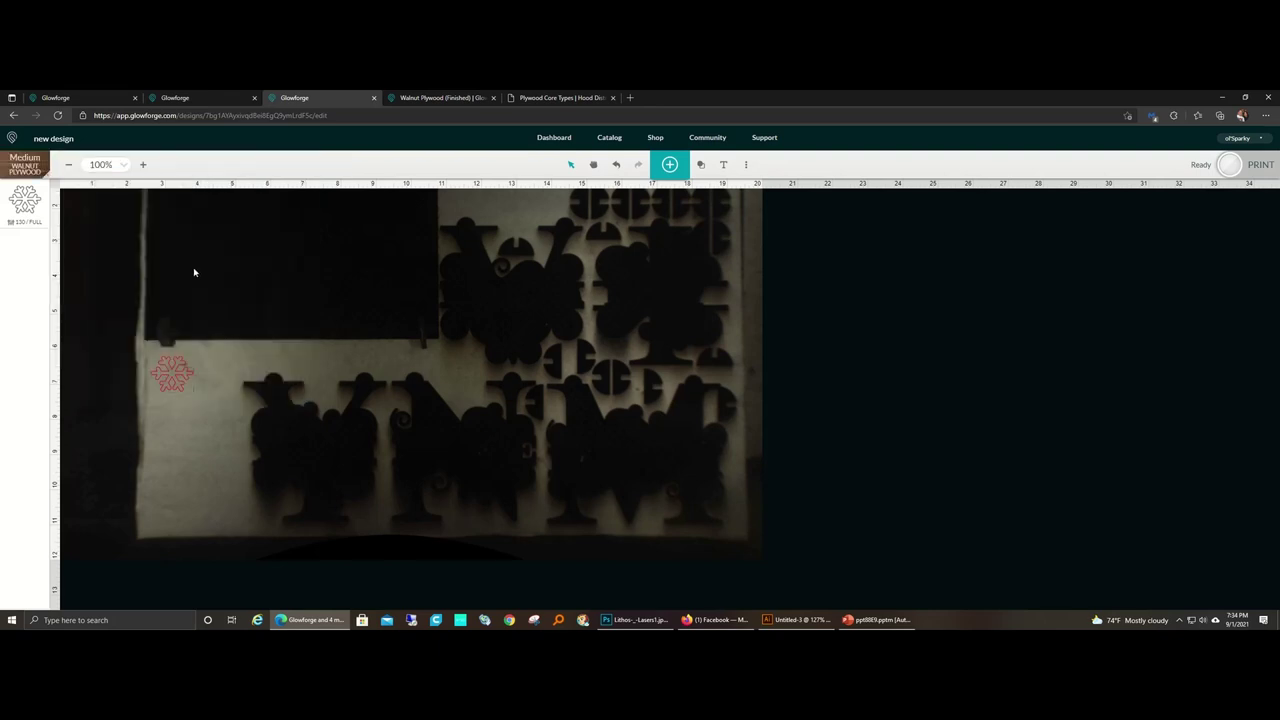
# Give the snowflake a custom cut of speed 163, full power, one pass.
pyautogui.click(22, 210)
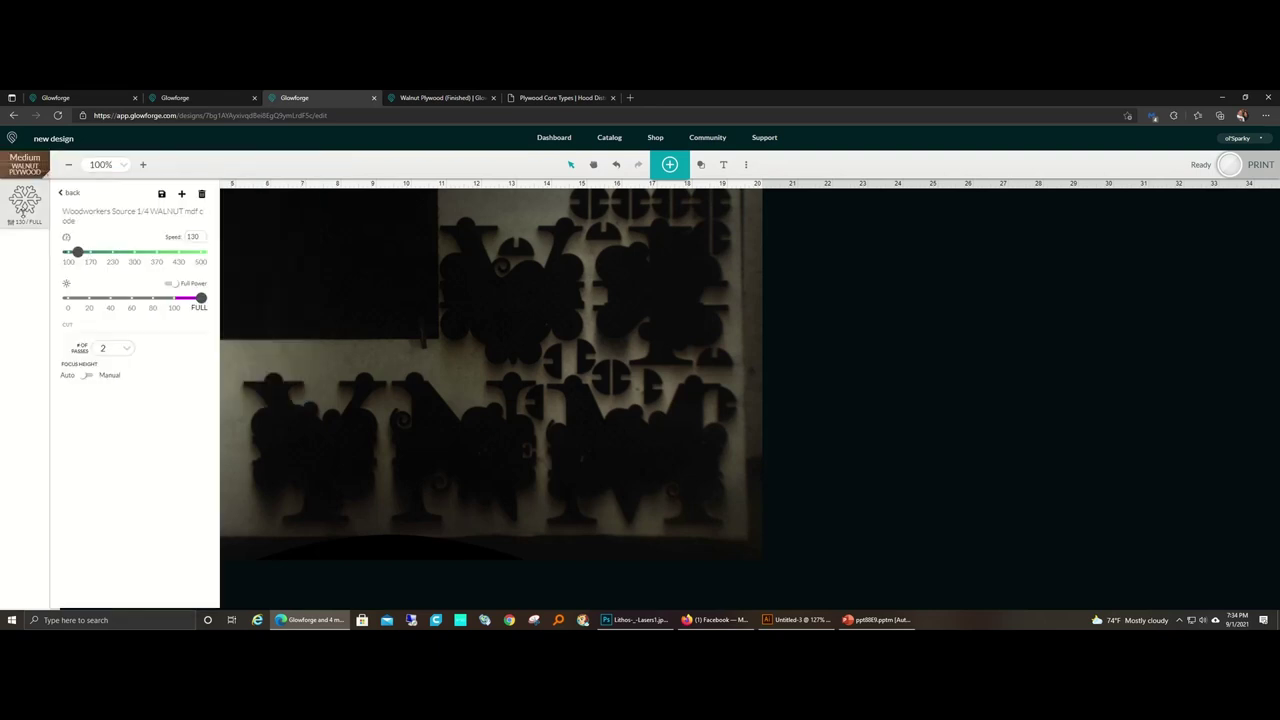
pyautogui.click(73, 198)
pyautogui.click(123, 200)
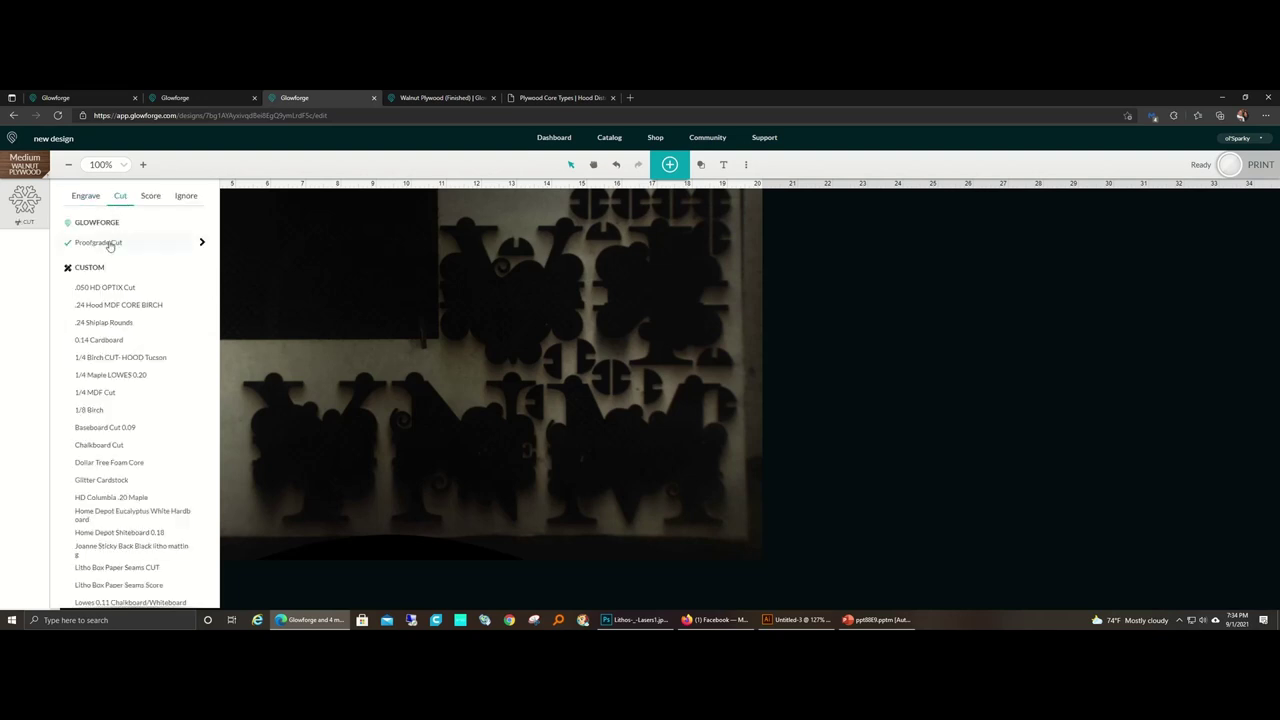
pyautogui.click(201, 243)
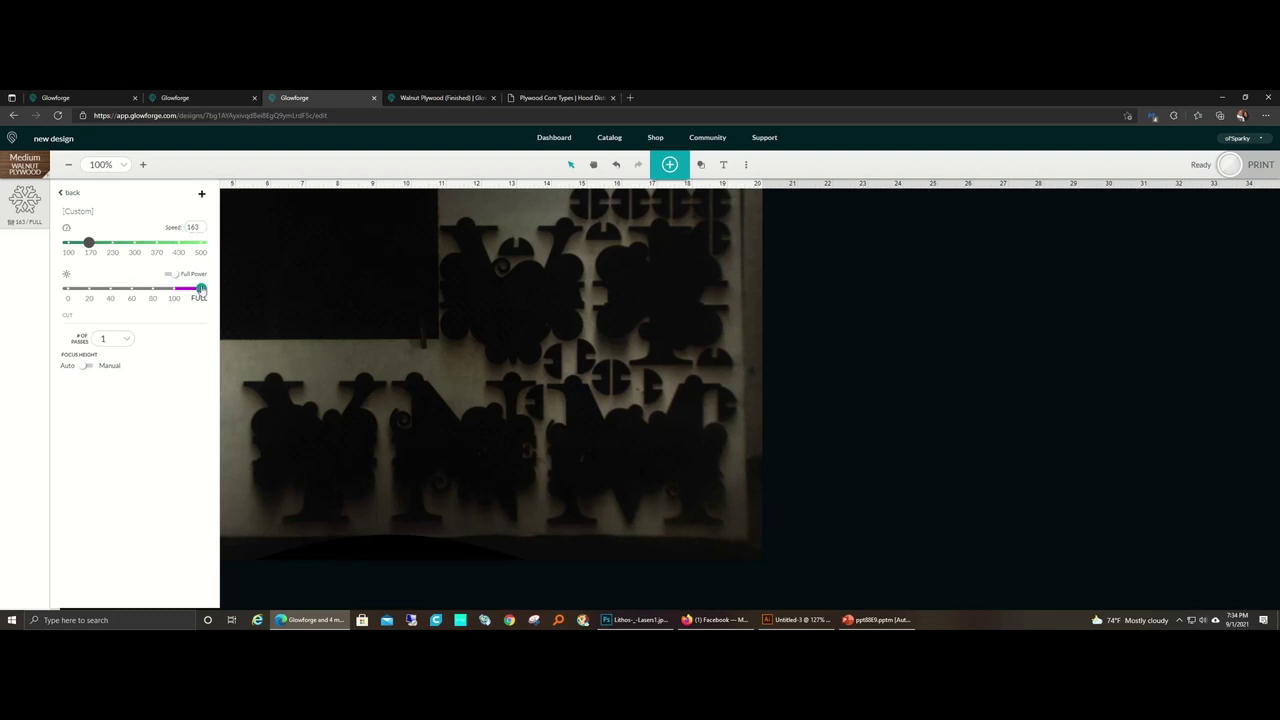
pyautogui.click(278, 357)
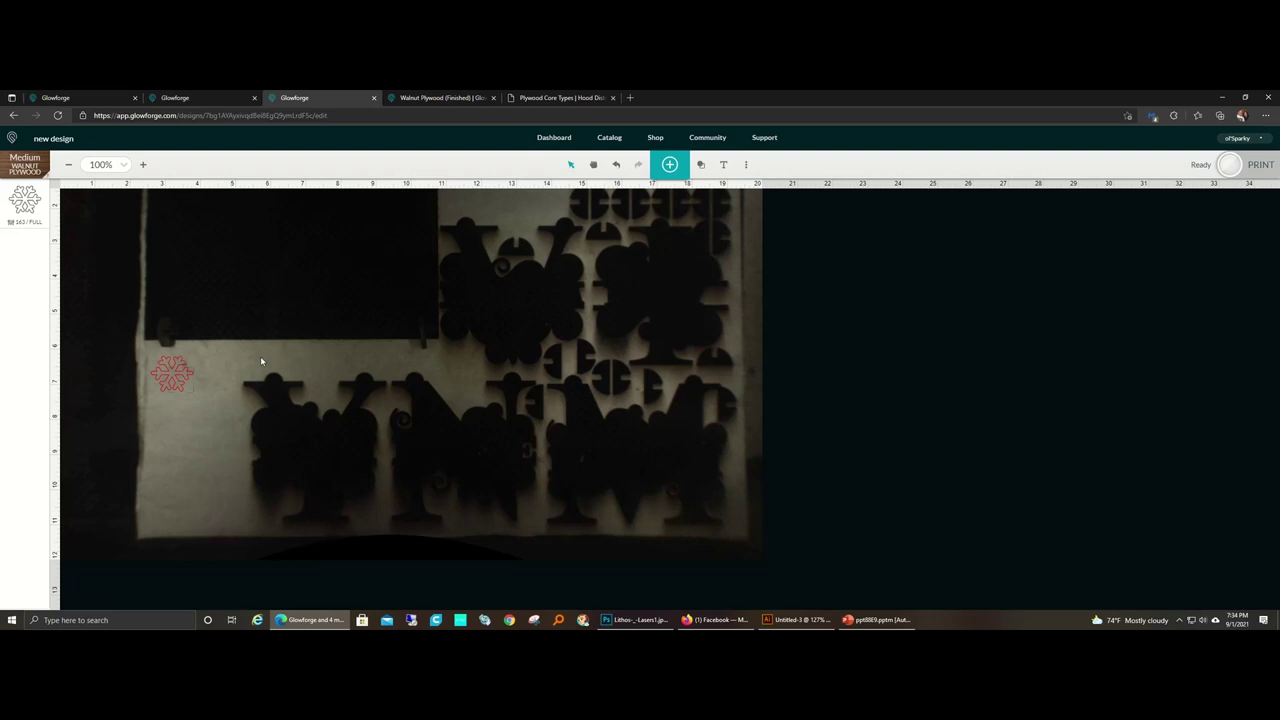
# Change the material to Thick Walnut Plywood and set the custom cut speed to 150.
pyautogui.click(17, 169)
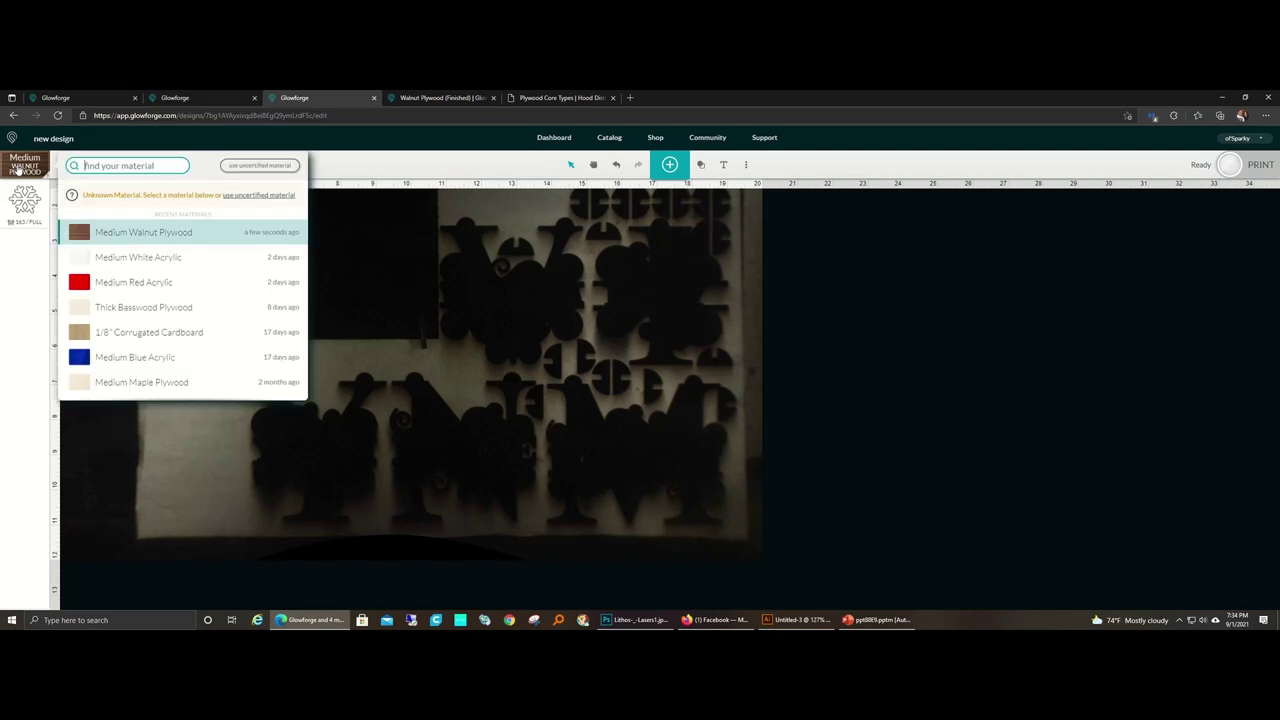
pyautogui.write('wal')
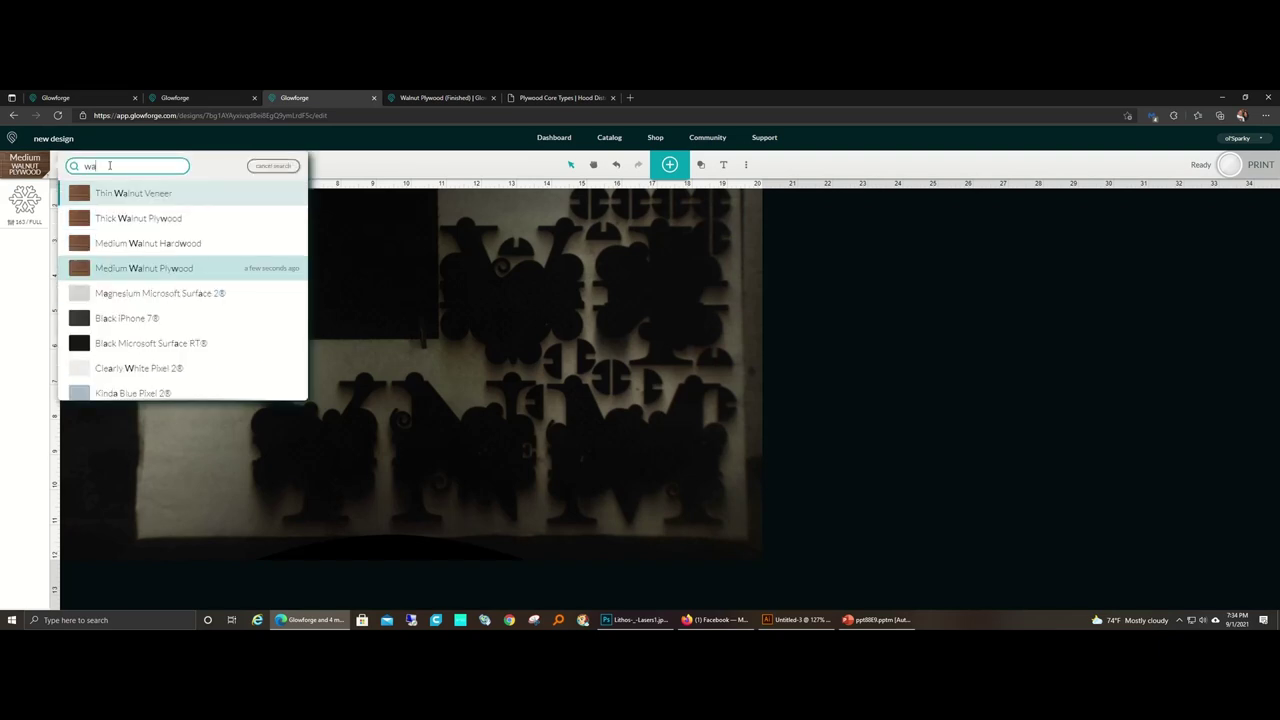
pyautogui.click(158, 221)
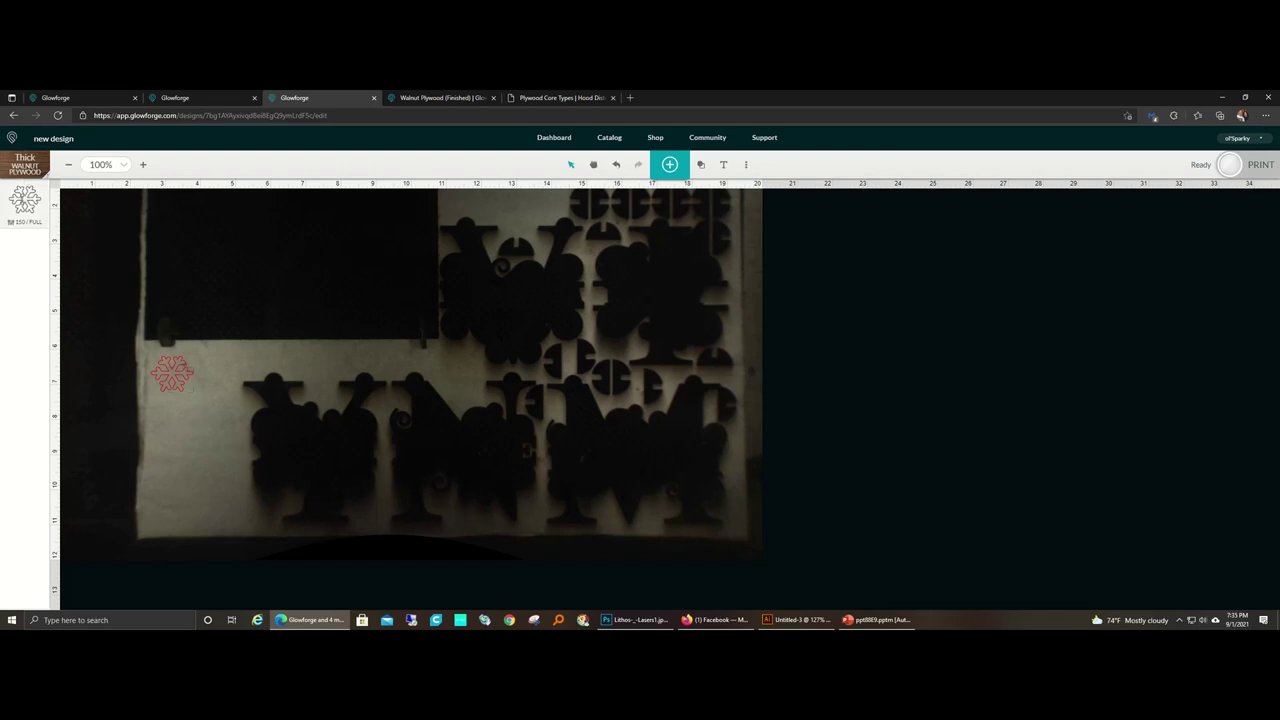
pyautogui.click(24, 198)
pyautogui.click(70, 193)
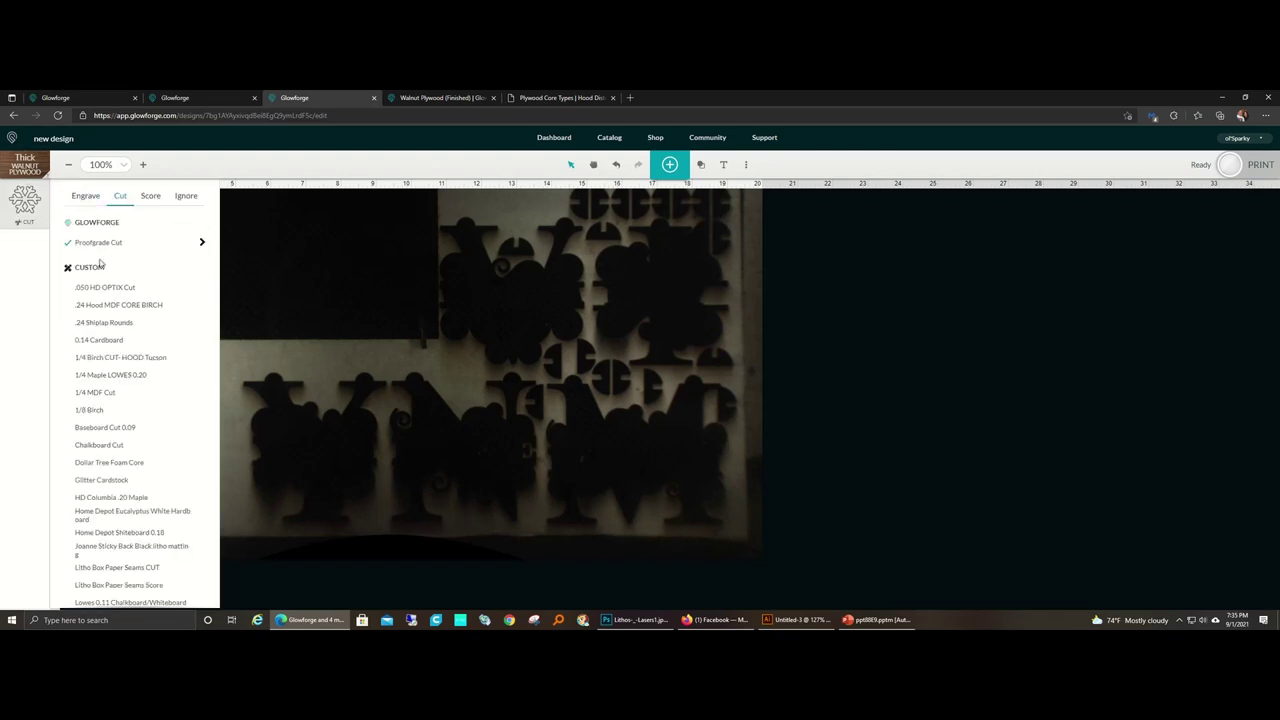
pyautogui.click(202, 245)
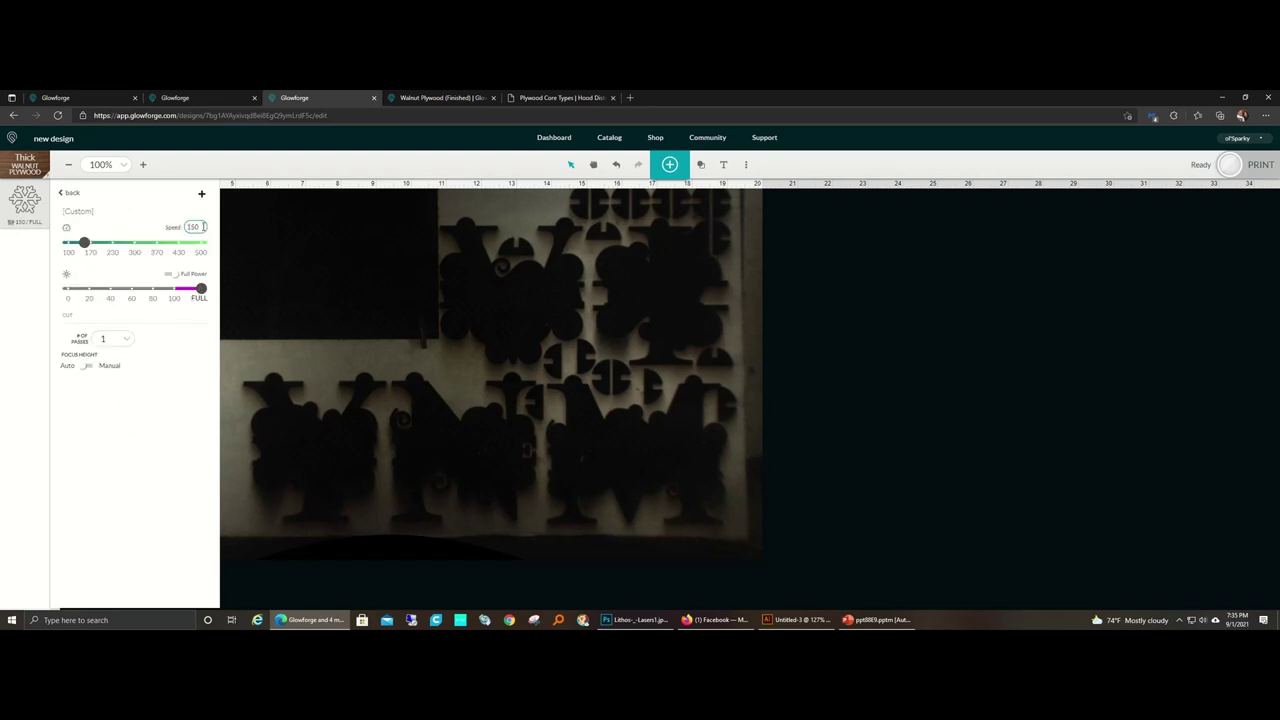
# Drag the snowflake right onto clear plywood at about X 7.43 in.
pyautogui.click(316, 366)
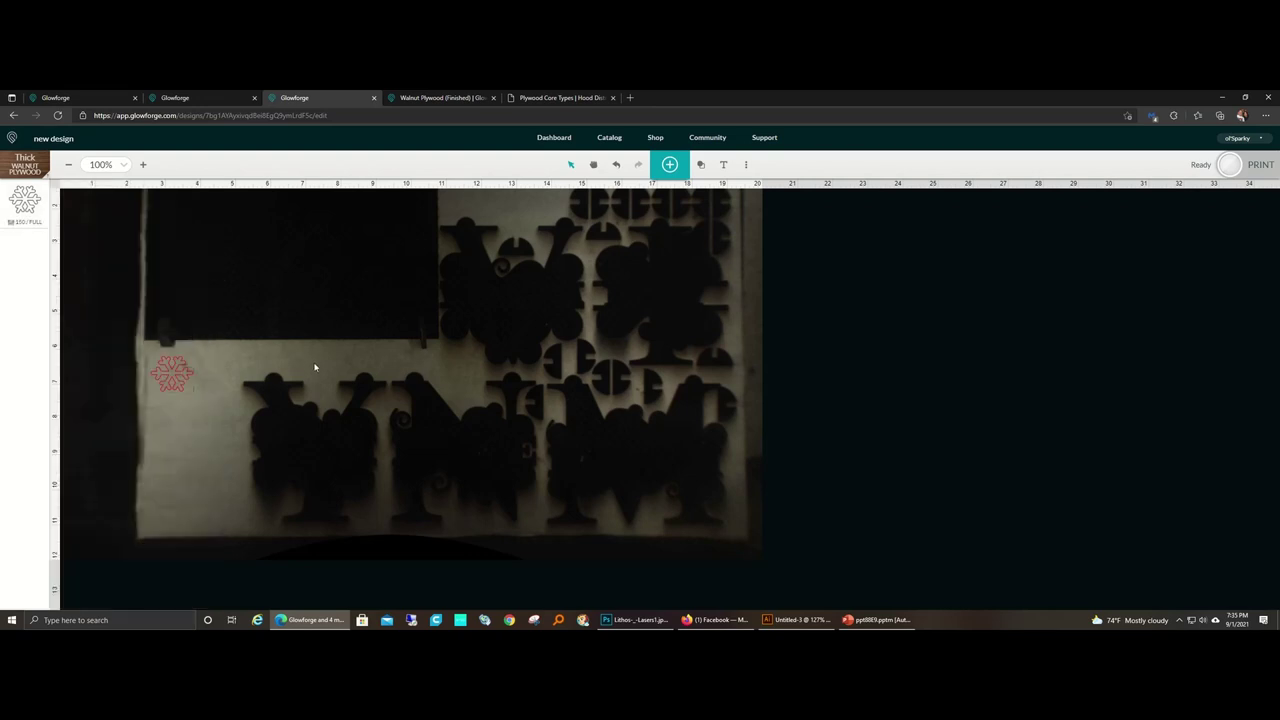
pyautogui.click(167, 373)
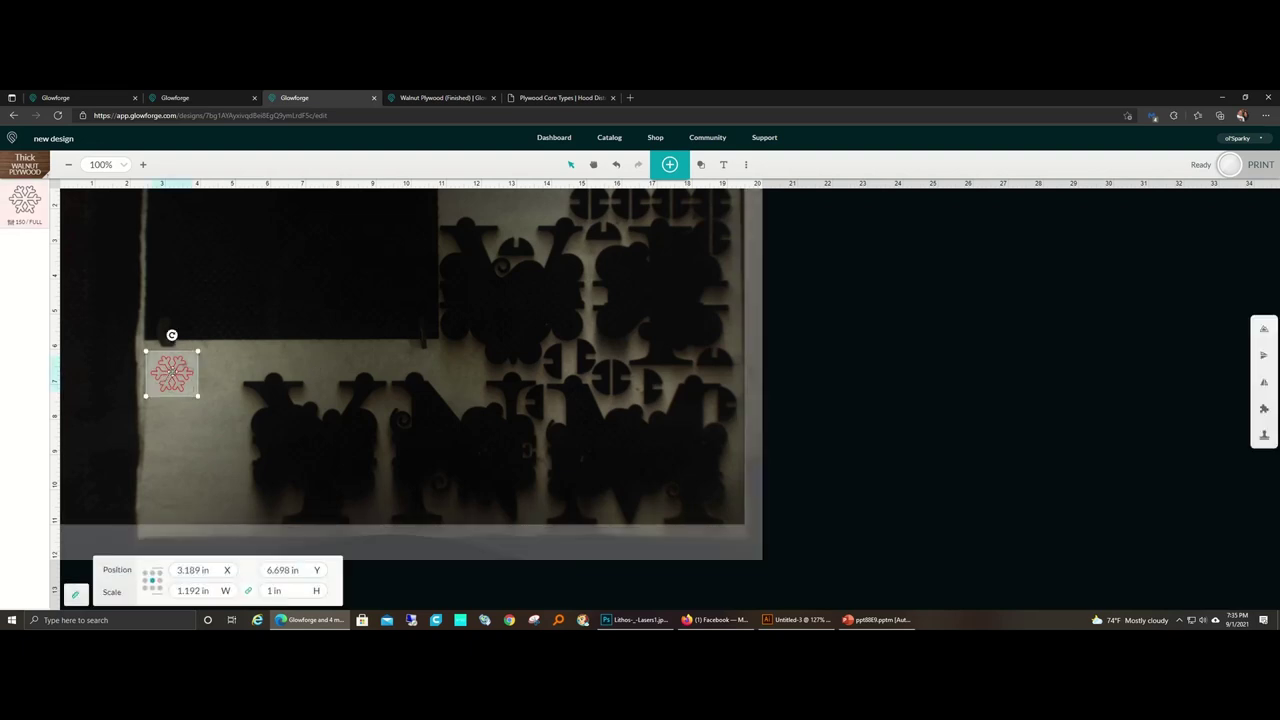
pyautogui.moveTo(172, 373); pyautogui.dragTo(175, 370)
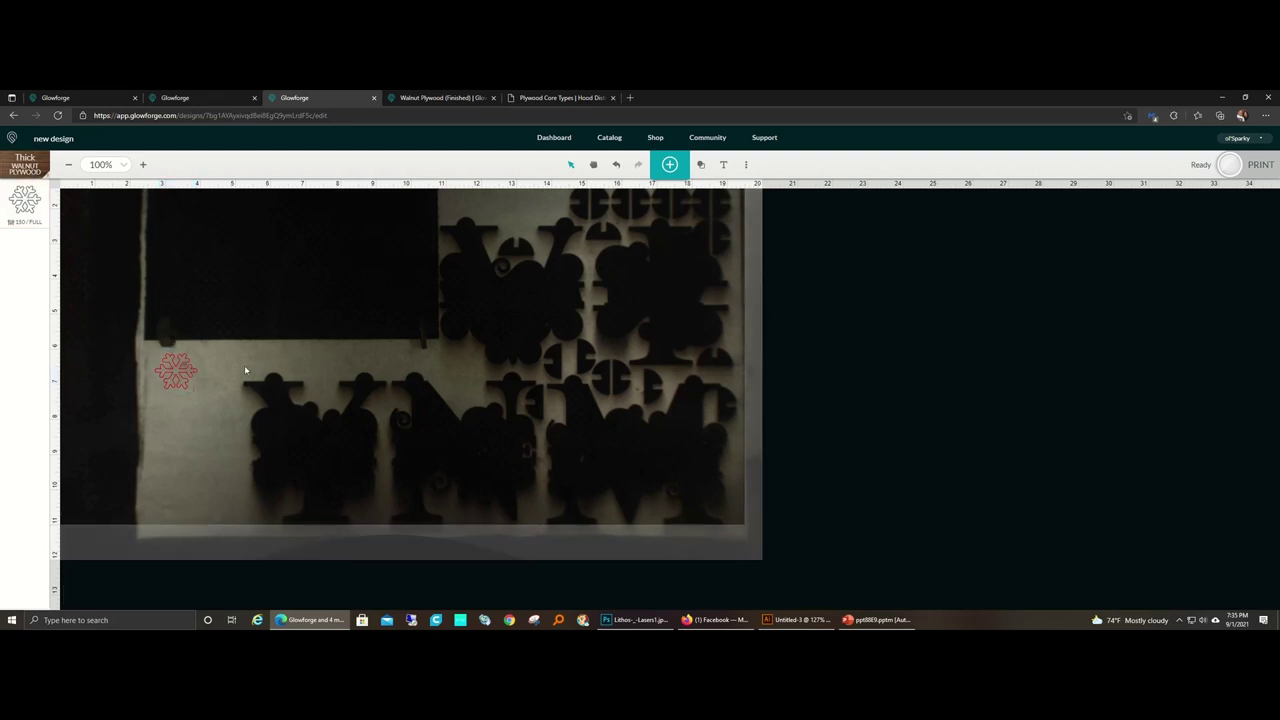
pyautogui.click(175, 375)
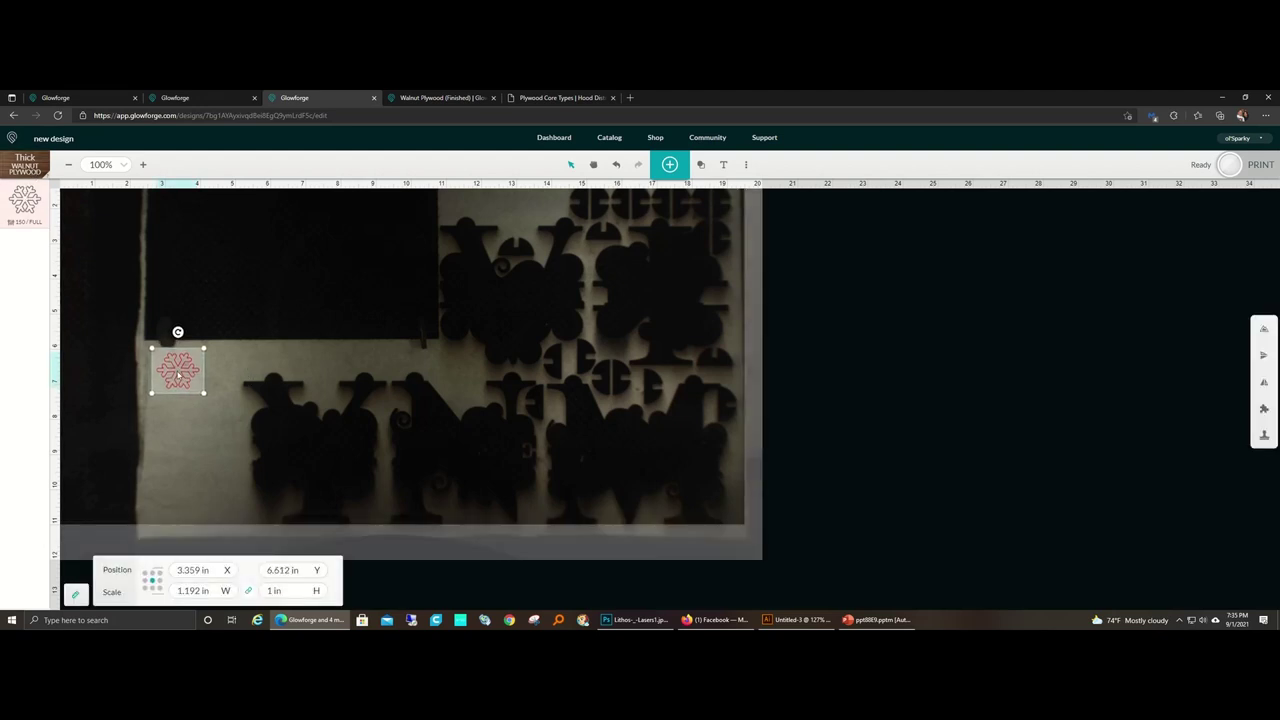
pyautogui.moveTo(177, 374); pyautogui.dragTo(321, 369)
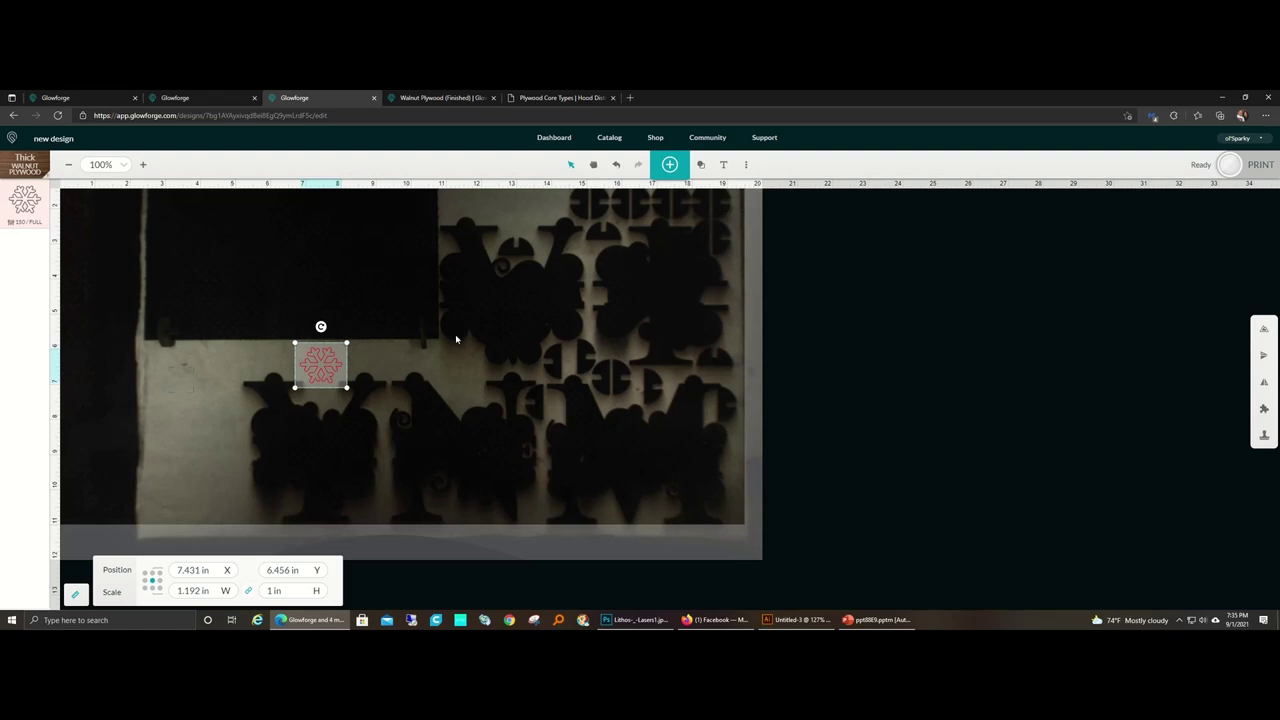
# Print the snowflake cut and wait for the PRINT DONE panel.
pyautogui.click(1230, 166)
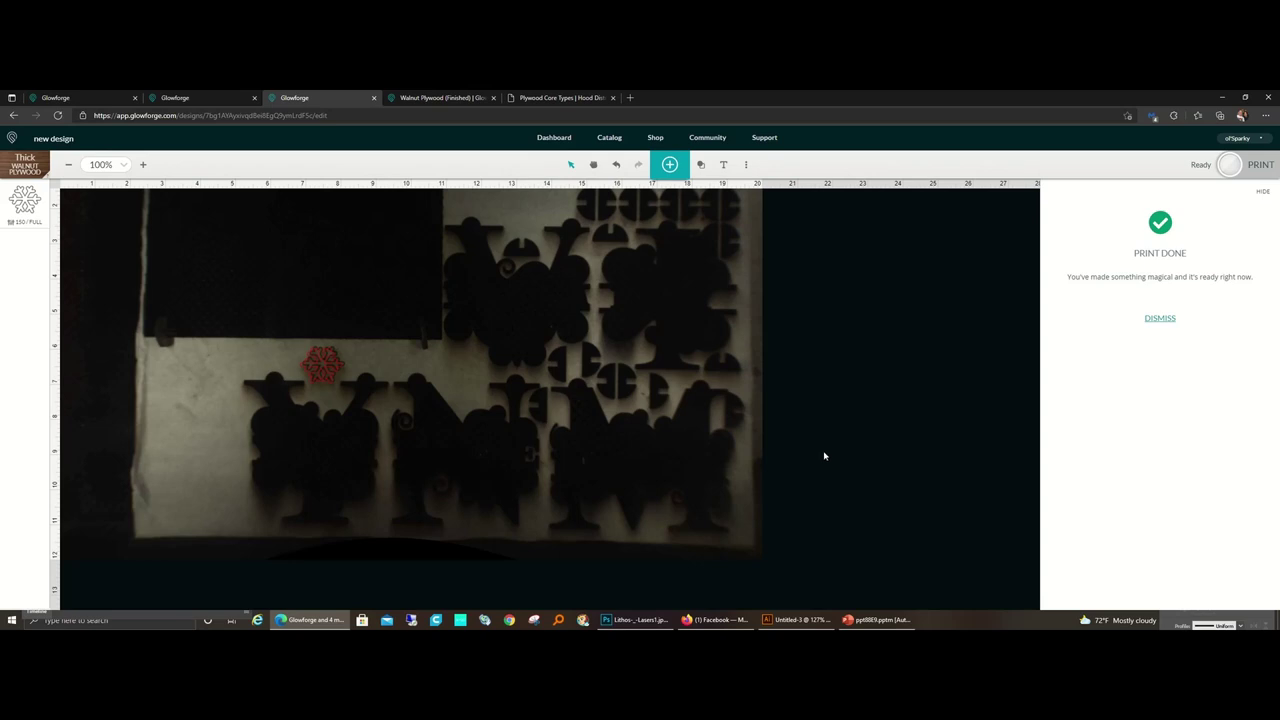
# Reposition the snowflake onto bare board at about 4.7 in, beside the cut snowflake.
pyautogui.click(1160, 318)
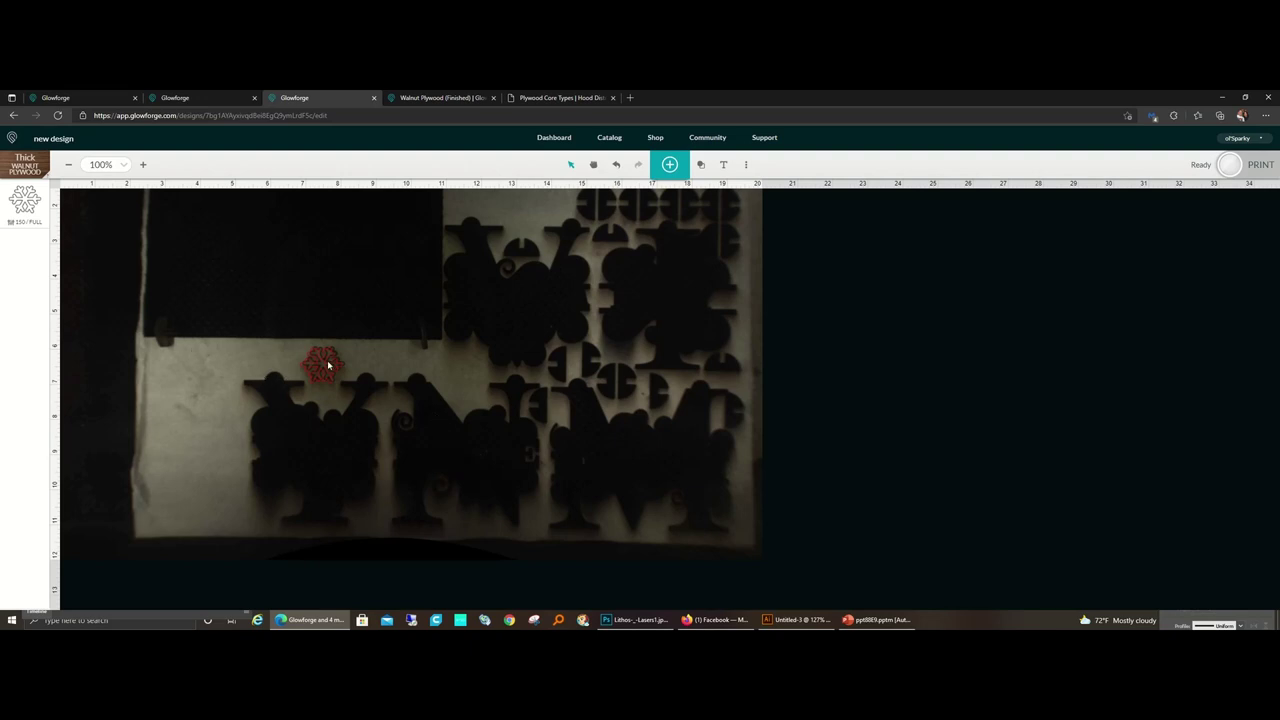
pyautogui.moveTo(321, 372); pyautogui.dragTo(374, 370)
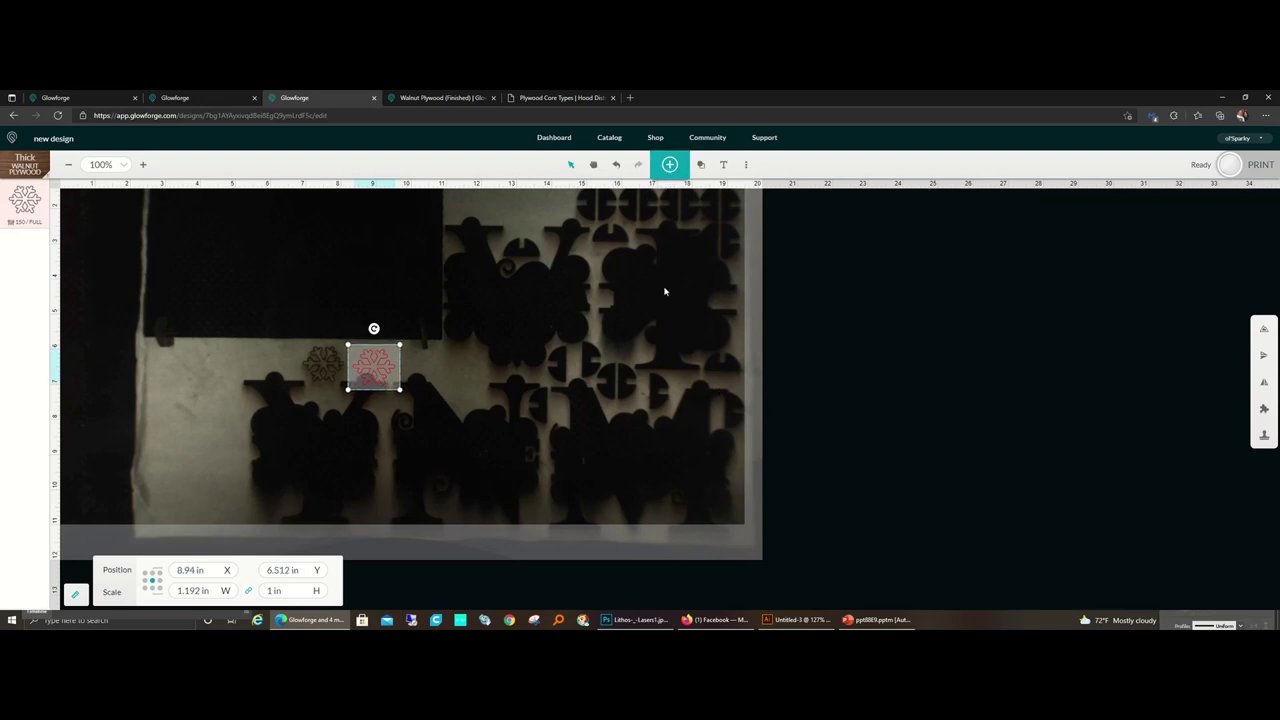
pyautogui.click(479, 406)
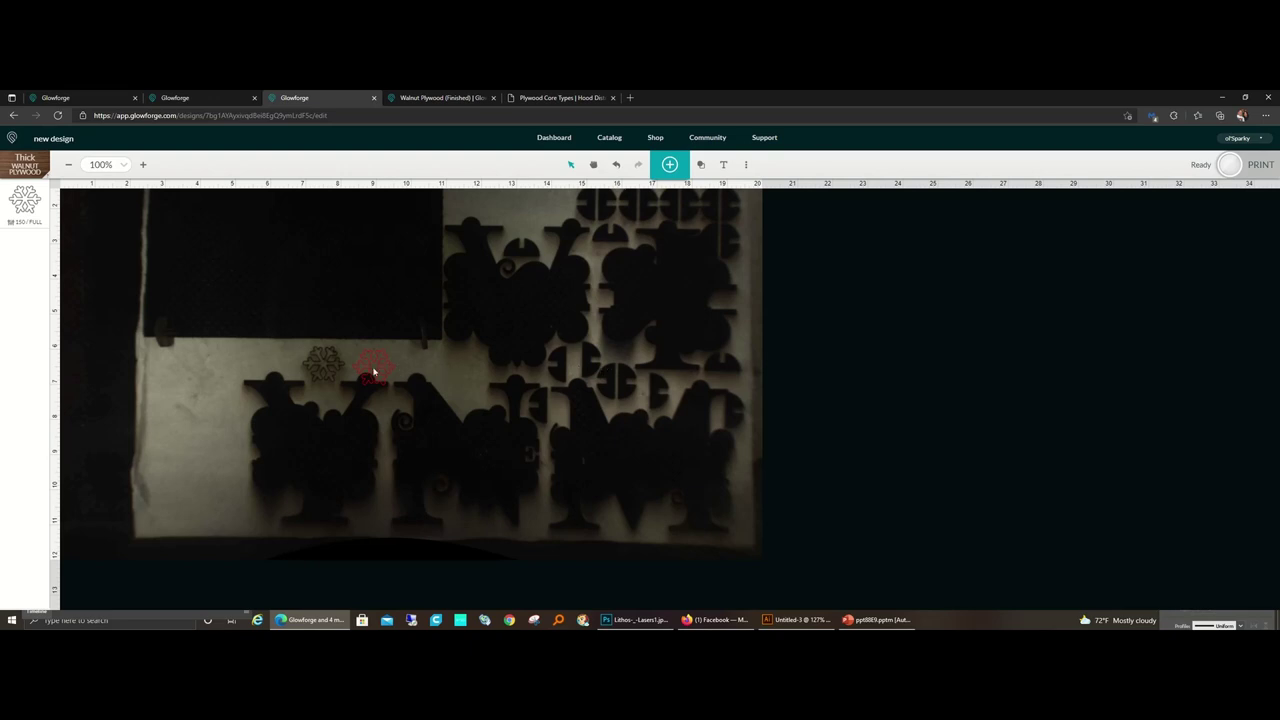
pyautogui.moveTo(374, 372)
pyautogui.mouseDown()
pyautogui.moveTo(211, 369)
pyautogui.moveTo(227, 371)
pyautogui.mouseUp()
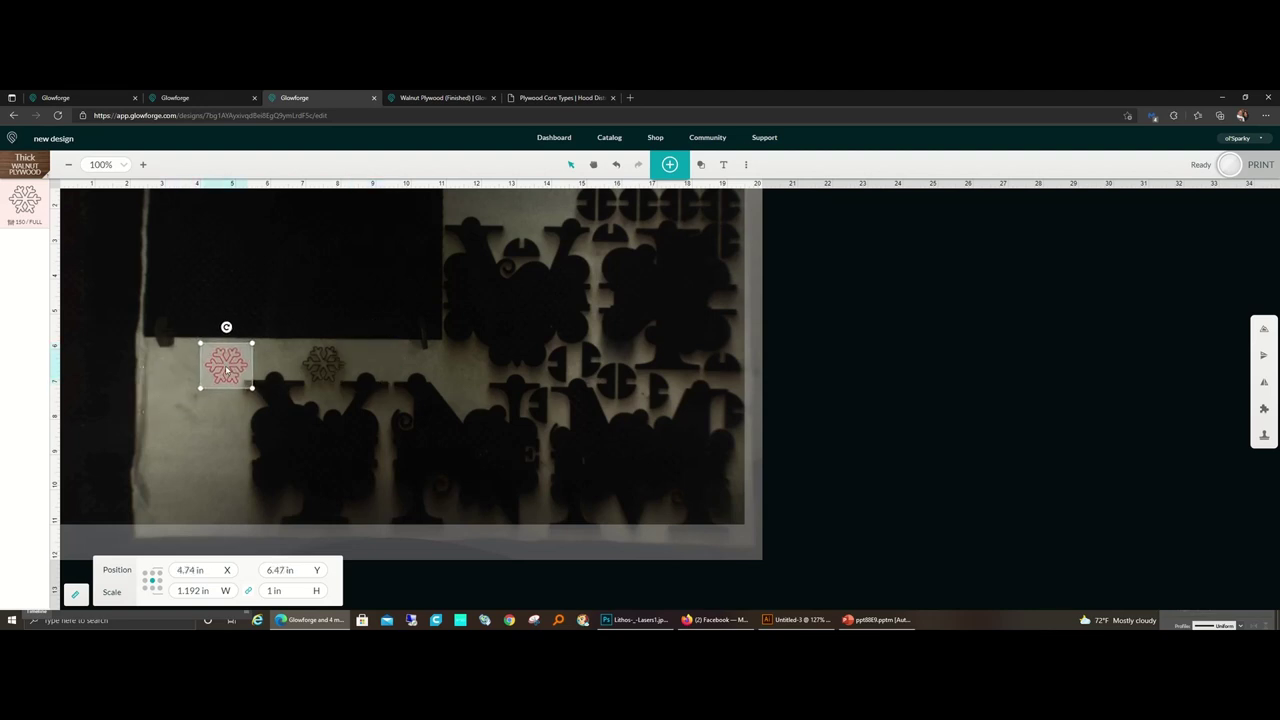
pyautogui.moveTo(227, 371); pyautogui.dragTo(227, 368)
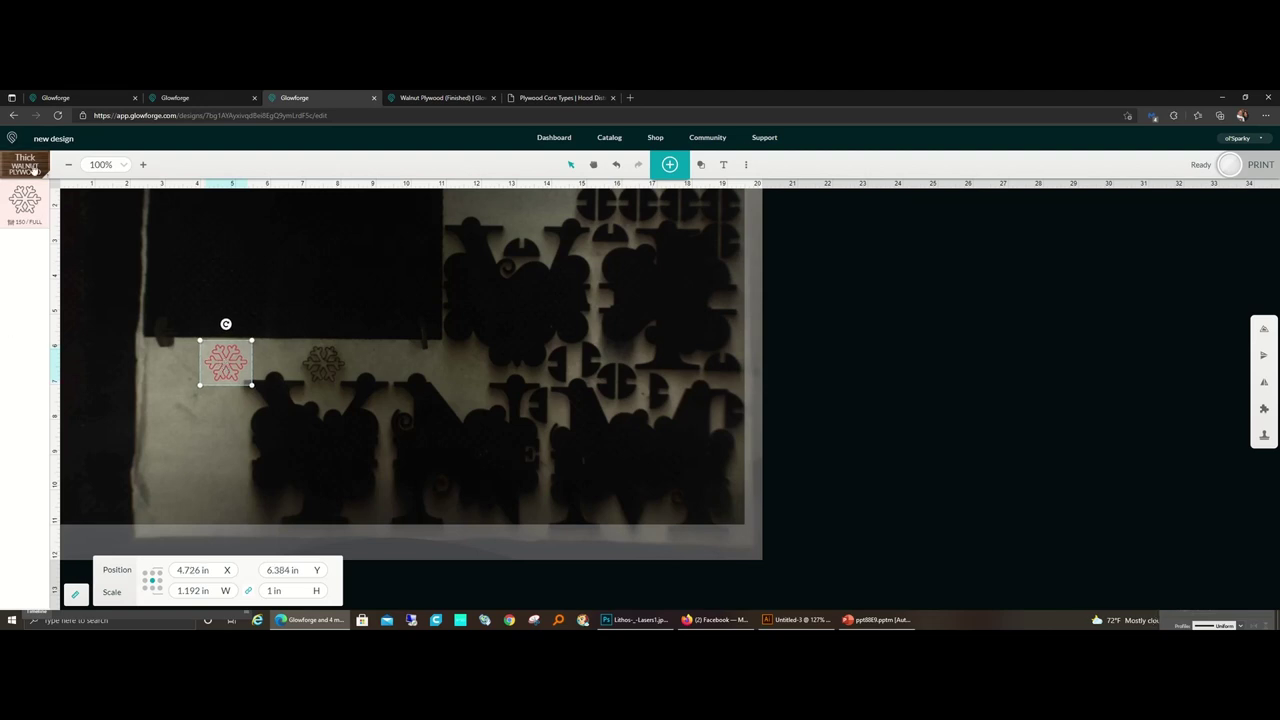
# Switch the material to an uncertified material with 0.19 in thickness.
pyautogui.click(35, 168)
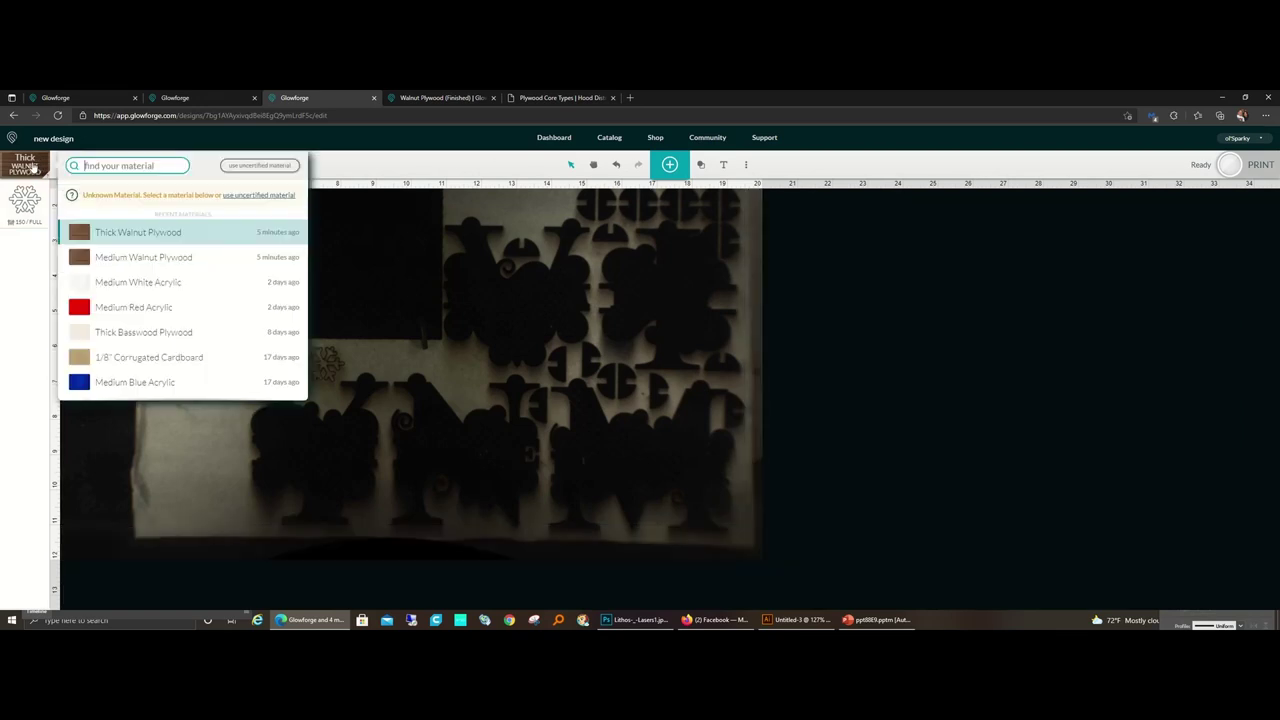
pyautogui.click(240, 196)
pyautogui.write('0.19')
pyautogui.click(211, 205)
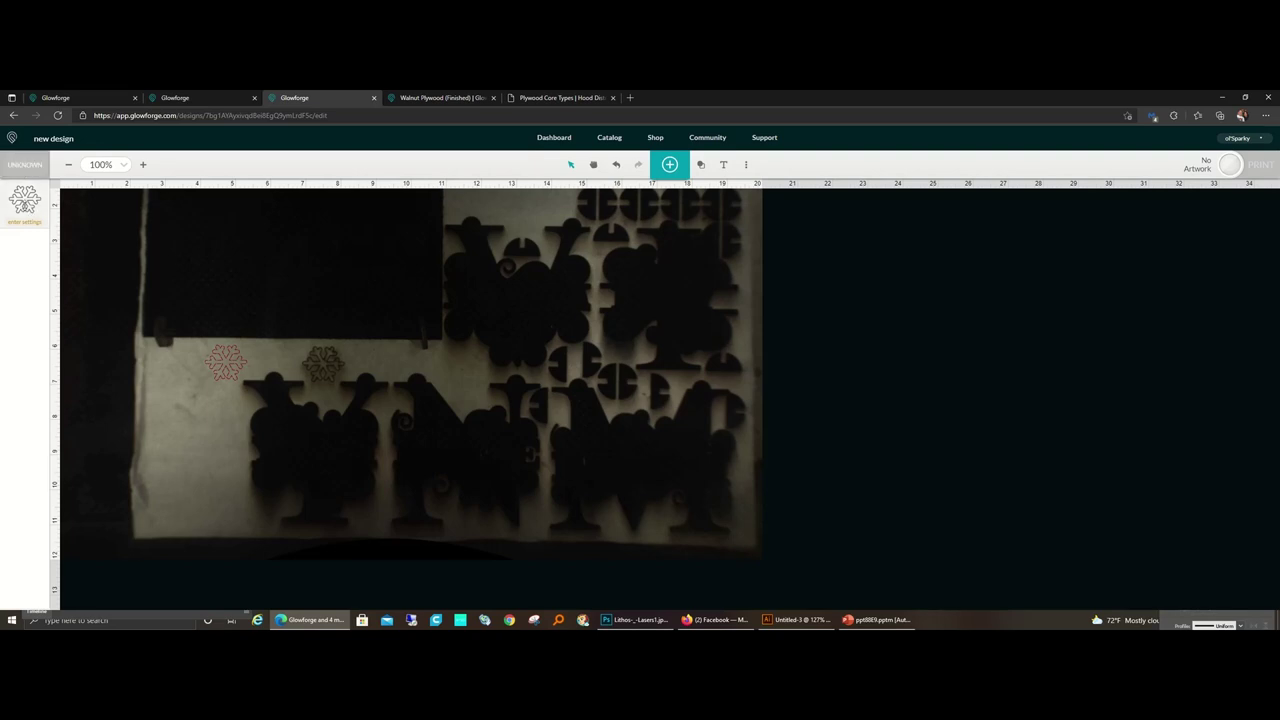
# Give the snowflake step a manual cut setting of speed 160 at full power.
pyautogui.click(25, 202)
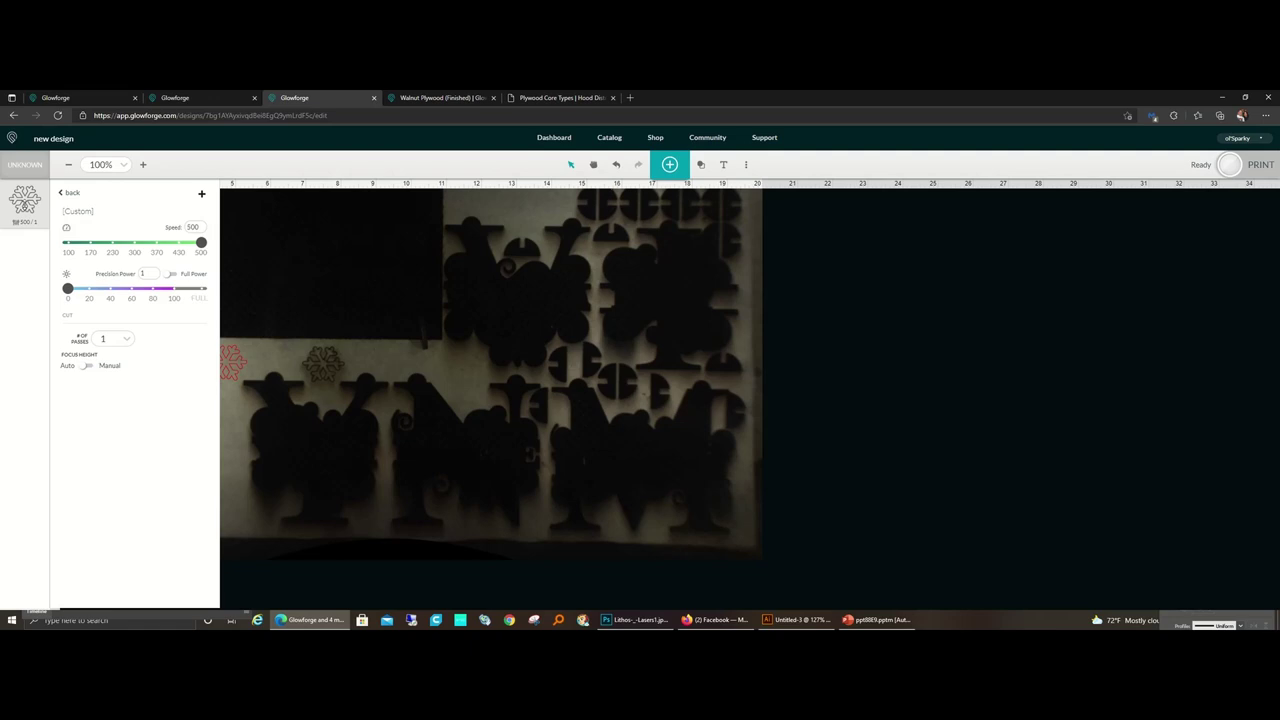
pyautogui.click(22, 208)
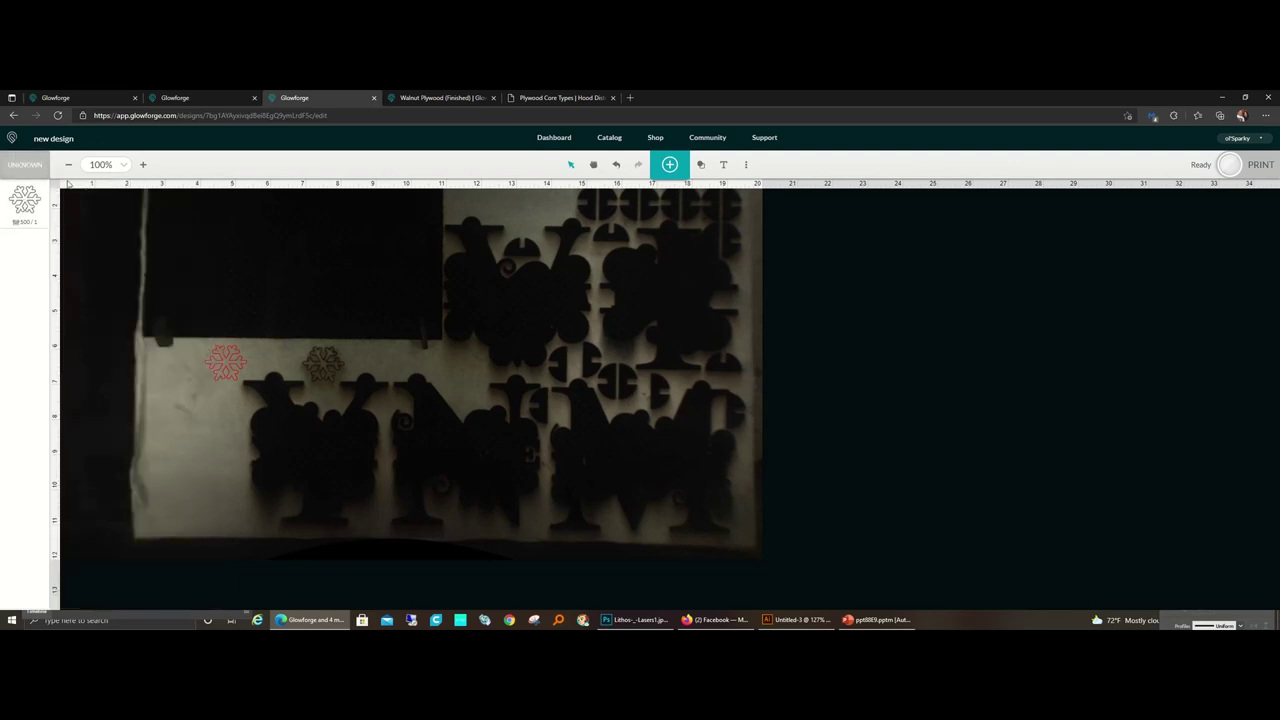
pyautogui.click(22, 200)
pyautogui.click(68, 200)
pyautogui.scroll(-5, 116, 344)
pyautogui.click(95, 601)
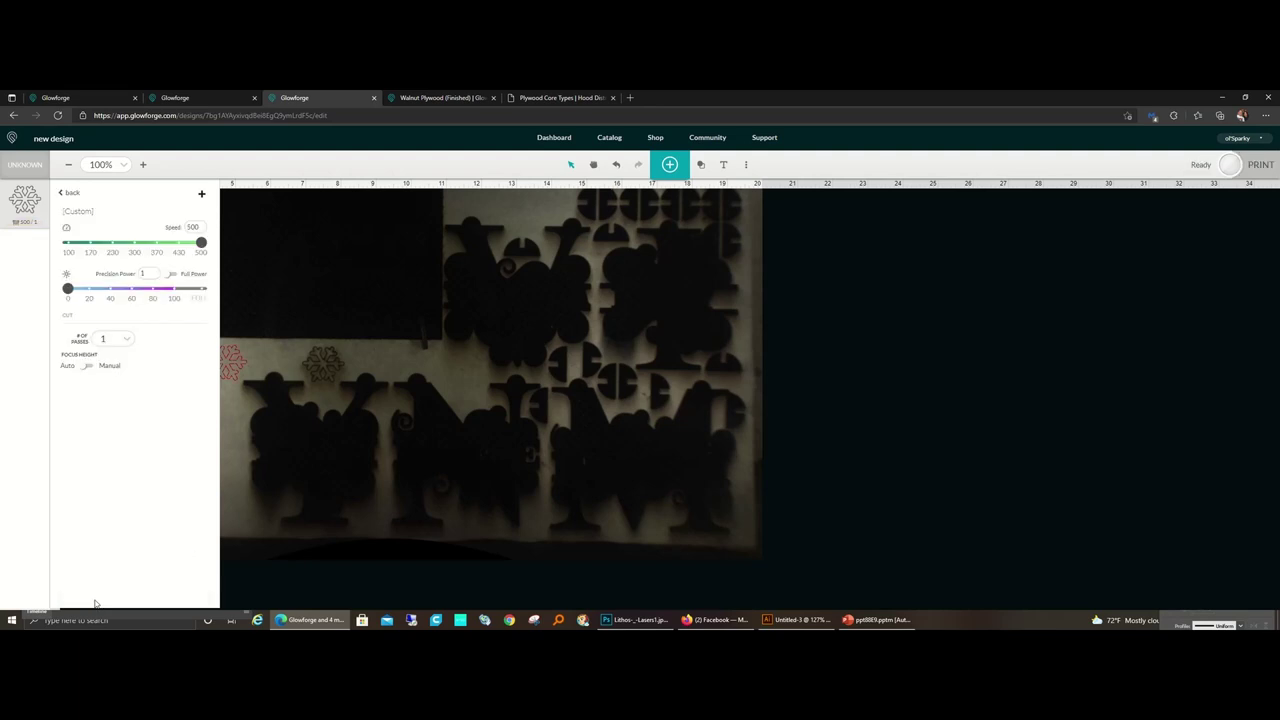
pyautogui.click(200, 227)
pyautogui.doubleClick(200, 227)
pyautogui.write('160')
pyautogui.click(172, 276)
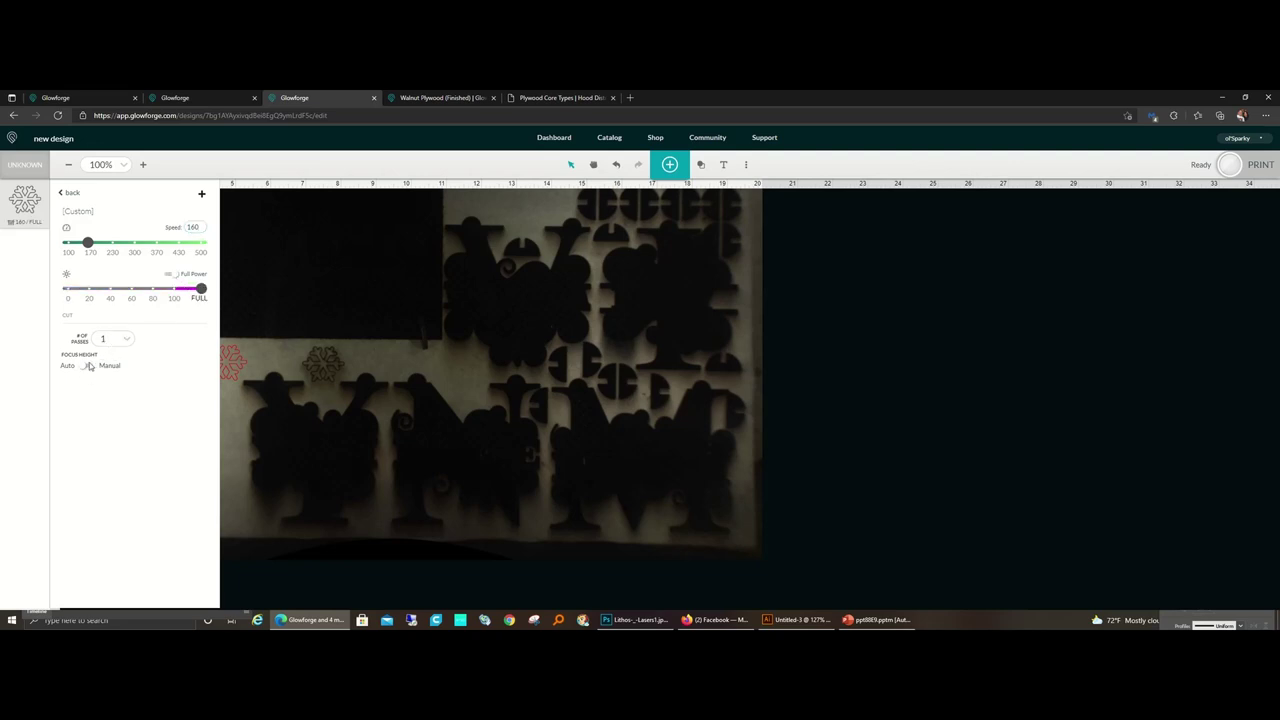
pyautogui.click(380, 404)
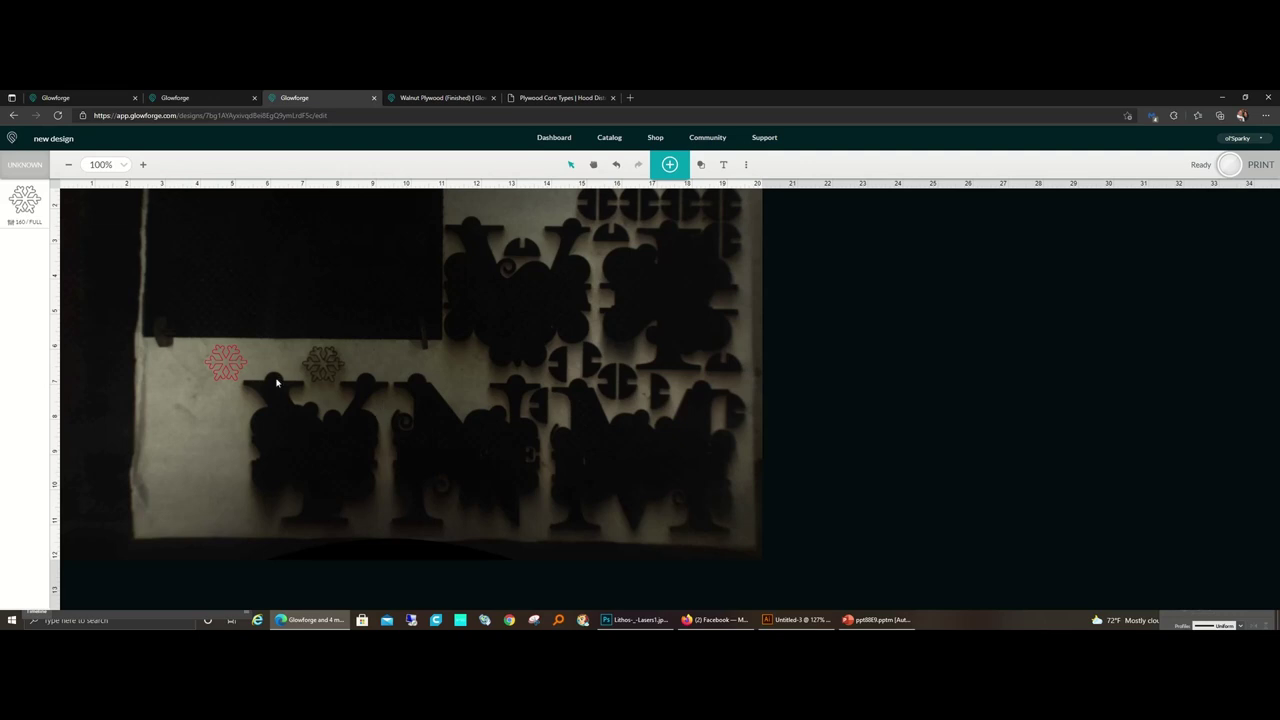
# Copy the snowflake, paste it as a new step, and place it below the first.
pyautogui.moveTo(229, 368); pyautogui.dragTo(205, 368)
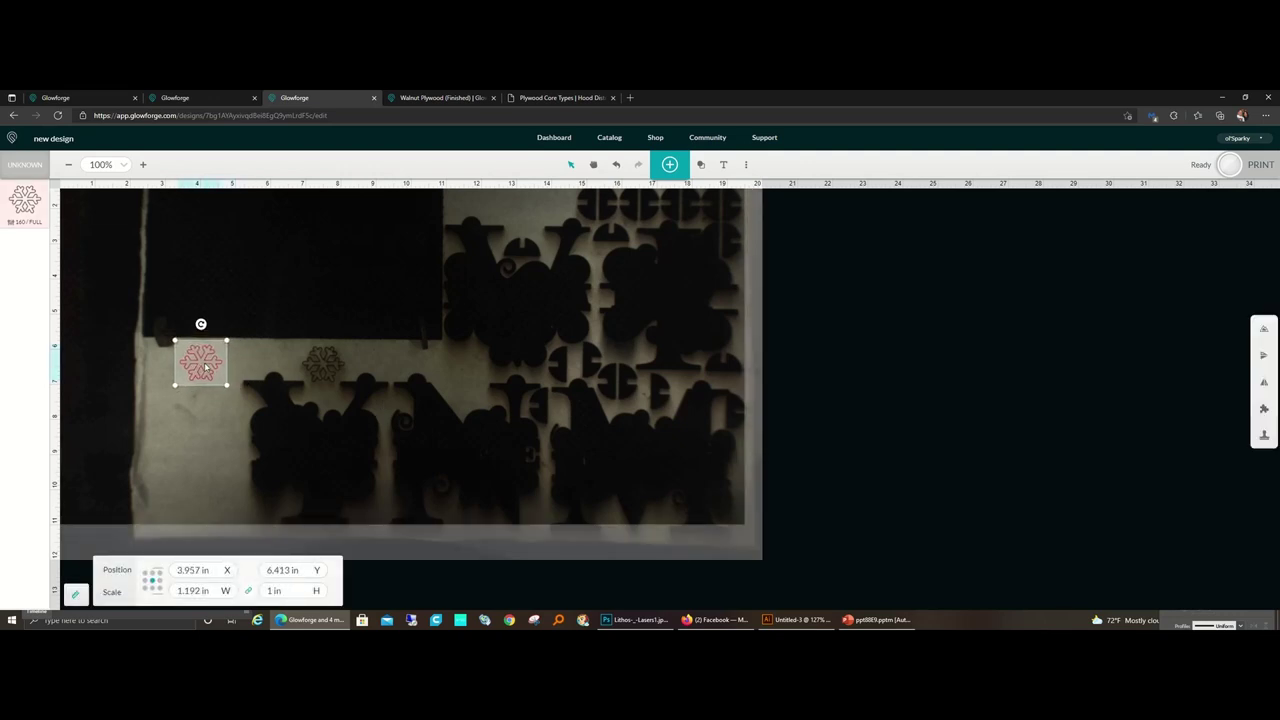
pyautogui.rightClick(205, 368)
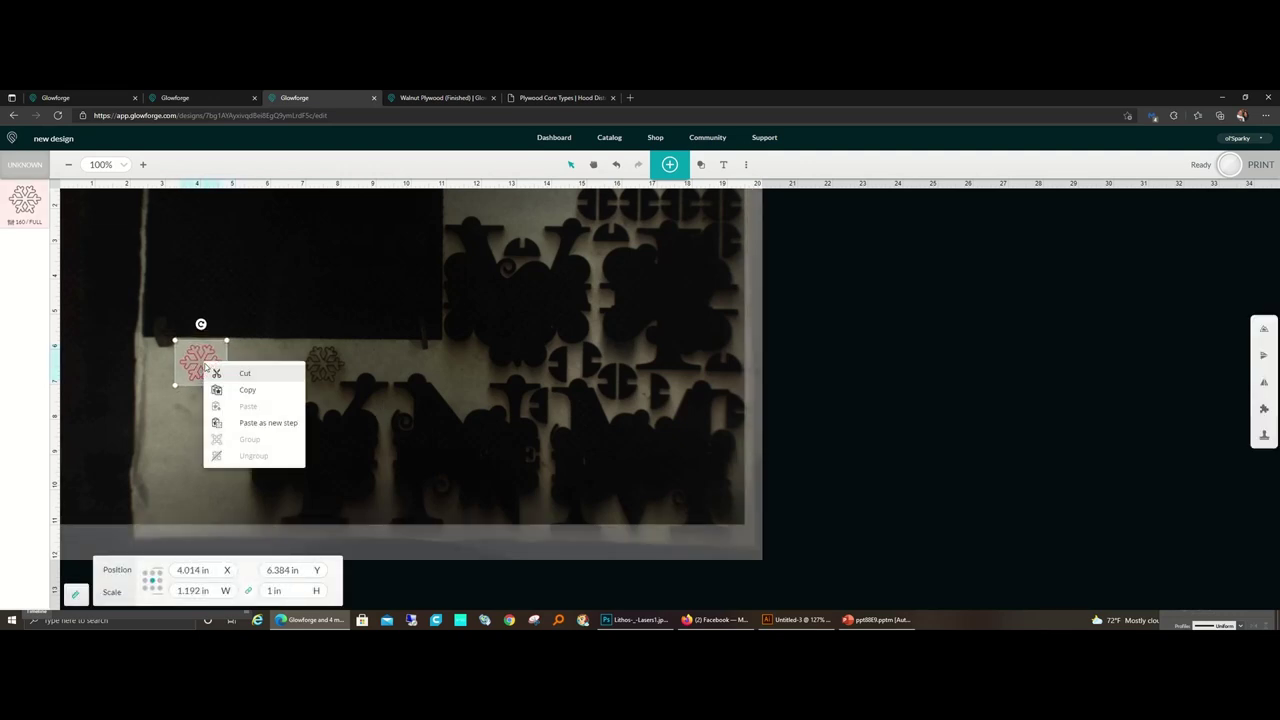
pyautogui.click(224, 388)
pyautogui.rightClick(205, 368)
pyautogui.click(260, 430)
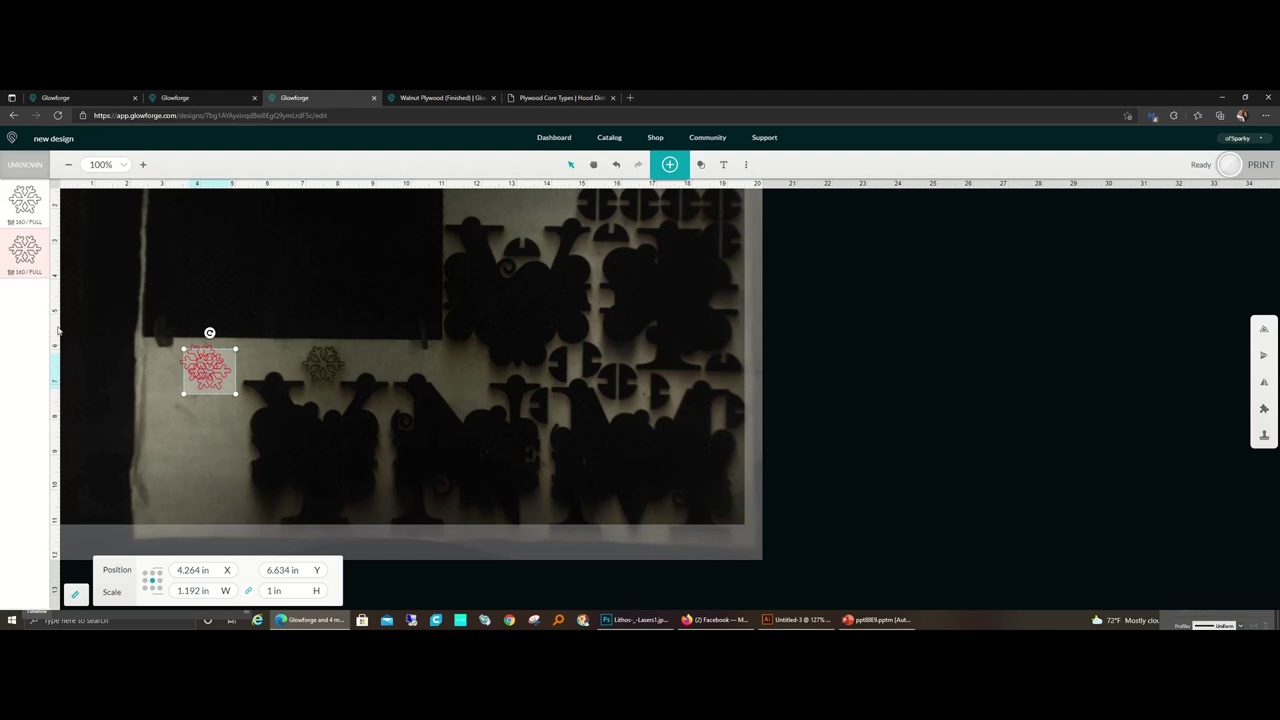
pyautogui.click(363, 373)
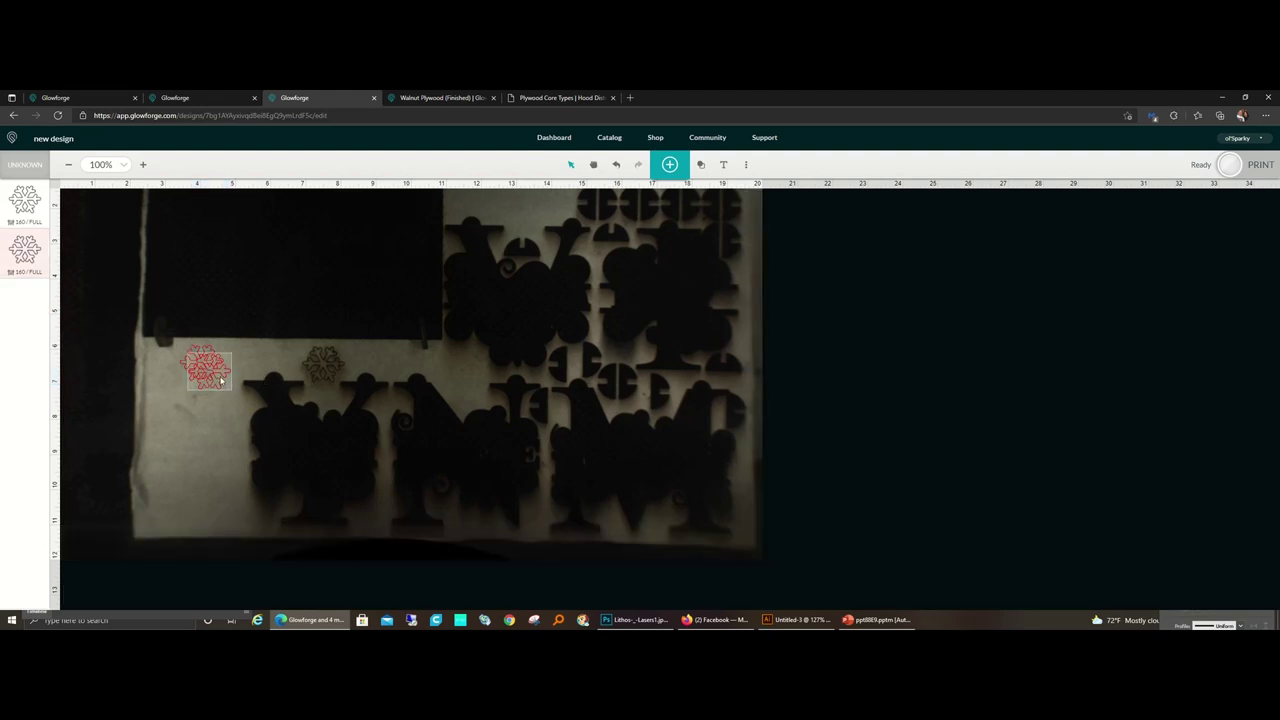
pyautogui.moveTo(222, 380); pyautogui.dragTo(213, 412)
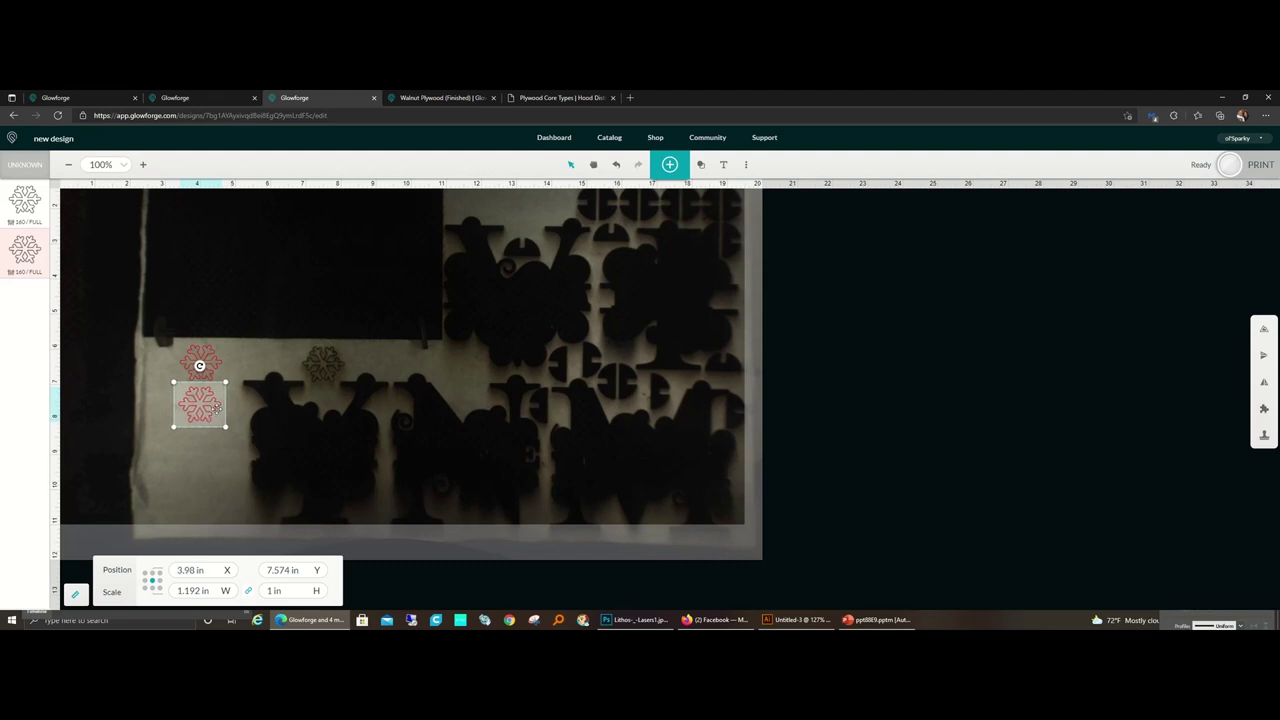
# Set the second snowflake's cut speed to 150 and align it under the first.
pyautogui.click(25, 250)
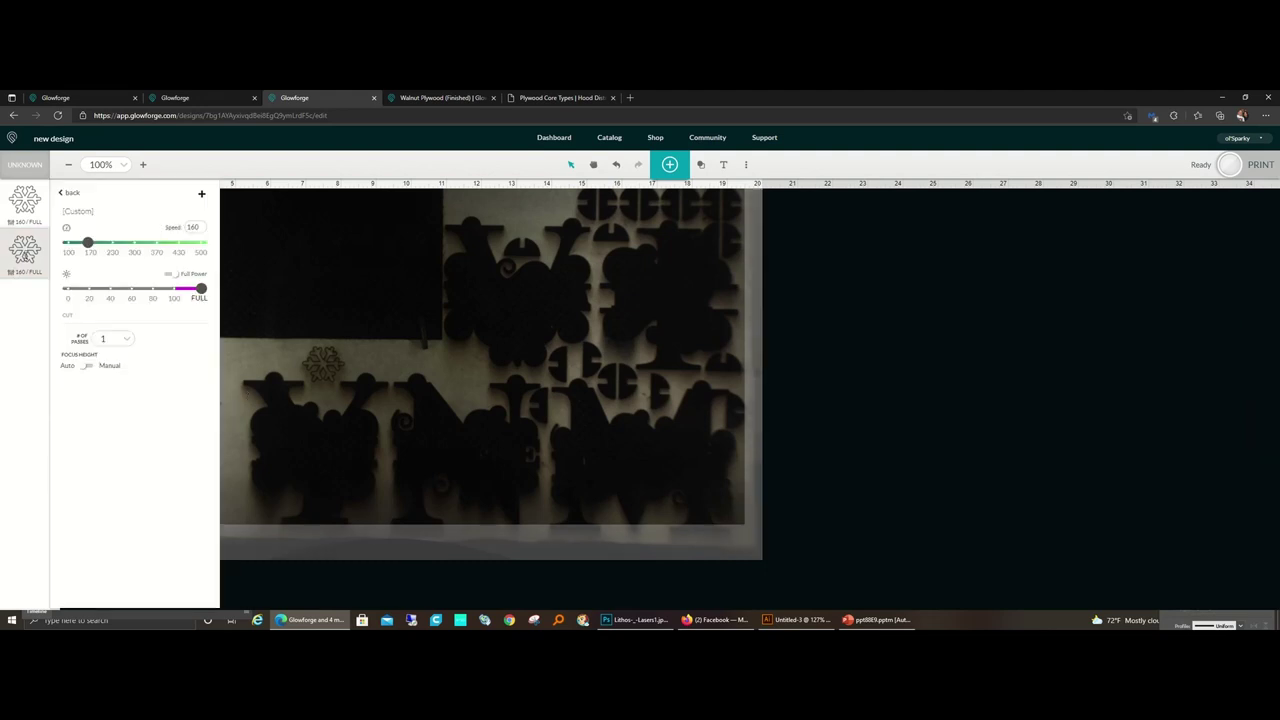
pyautogui.doubleClick(193, 227)
pyautogui.write('150')
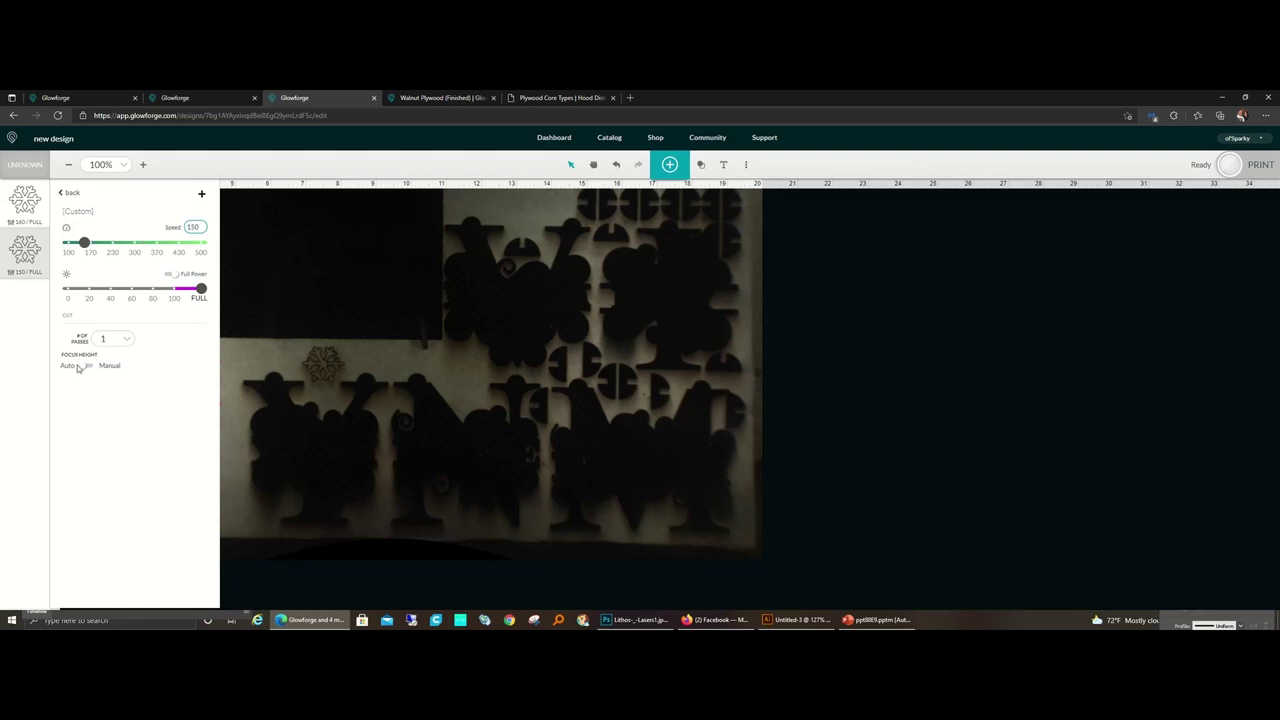
pyautogui.click(410, 424)
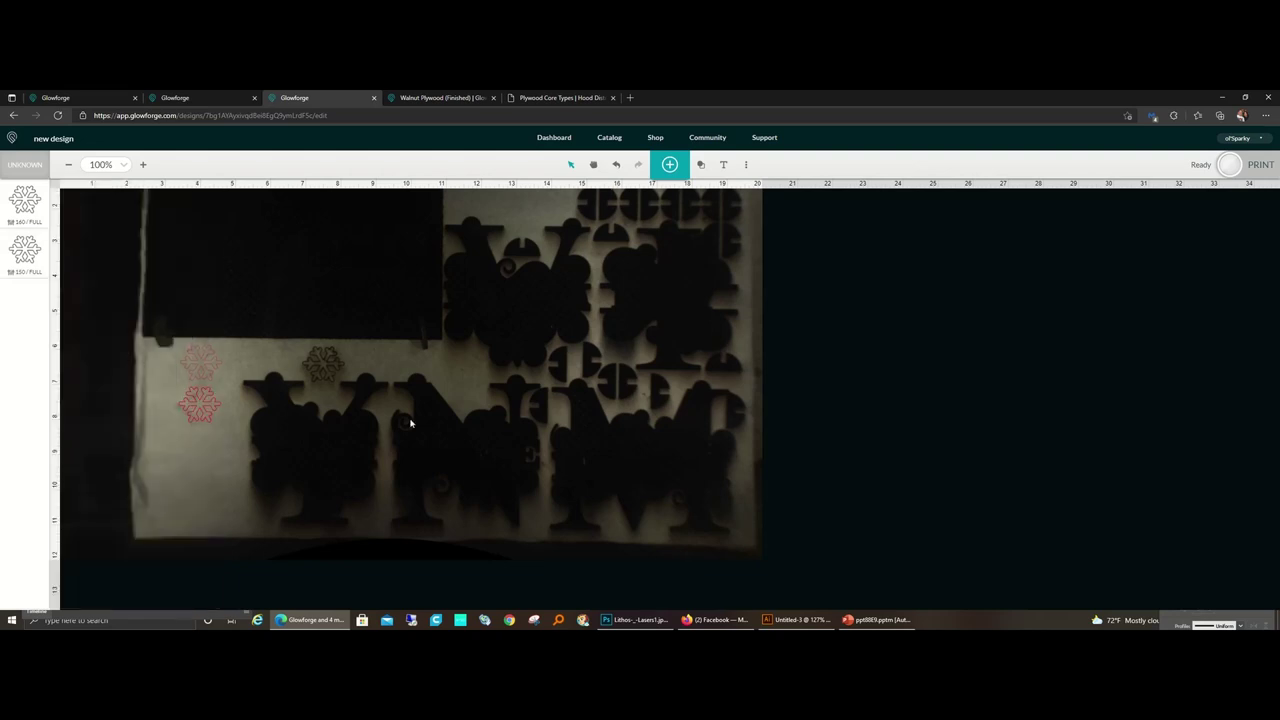
pyautogui.click(202, 405)
pyautogui.moveTo(202, 407); pyautogui.dragTo(201, 406)
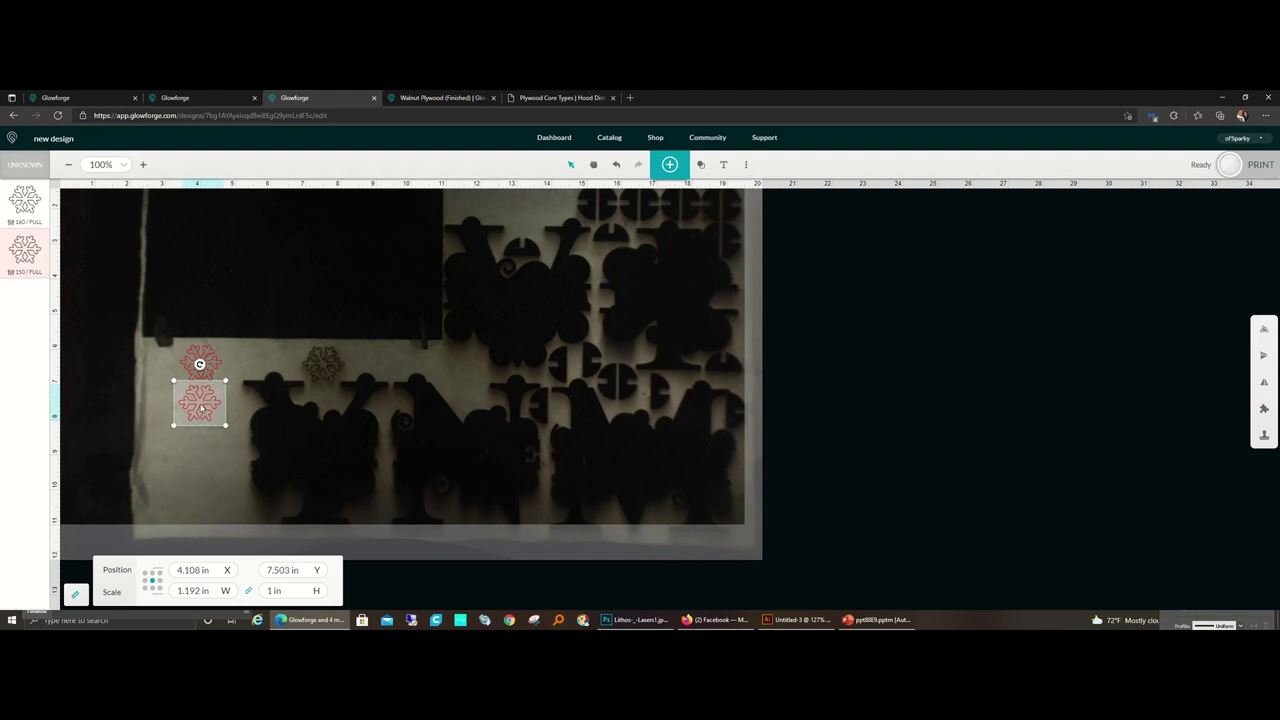
# Add a third snowflake copy as a new step below, cut at speed 140.
pyautogui.rightClick(202, 407)
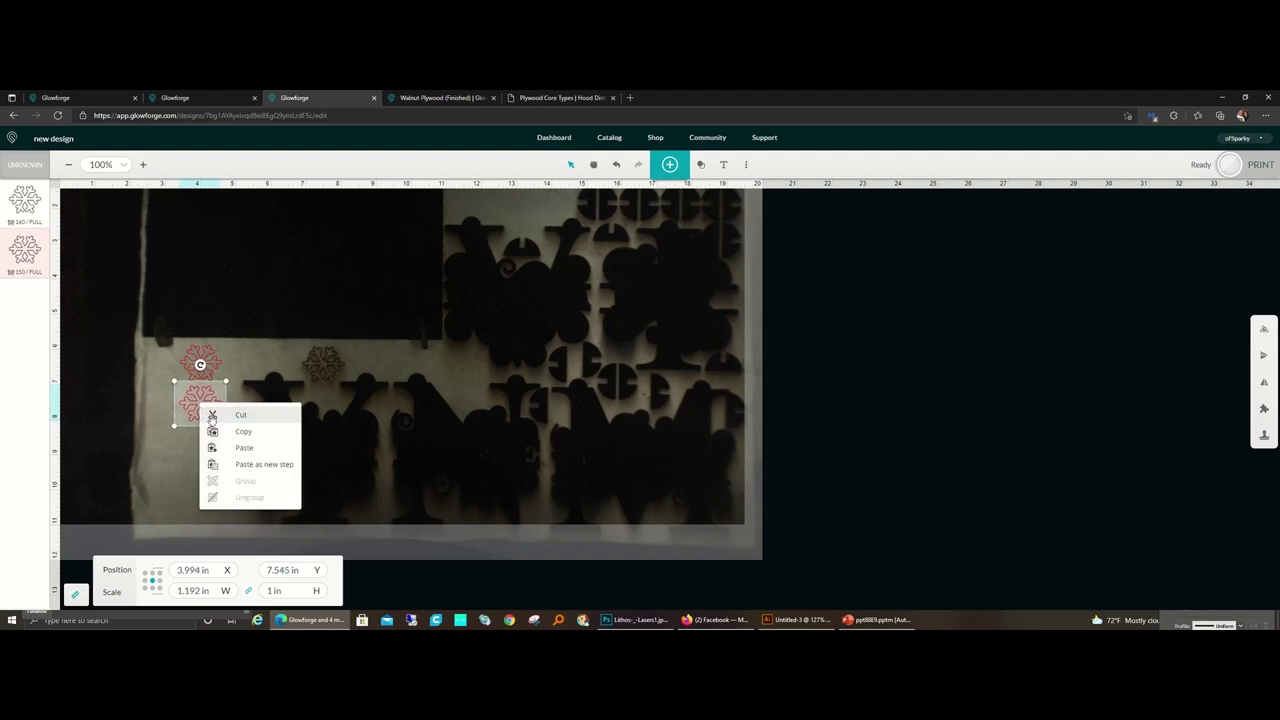
pyautogui.click(222, 430)
pyautogui.rightClick(208, 415)
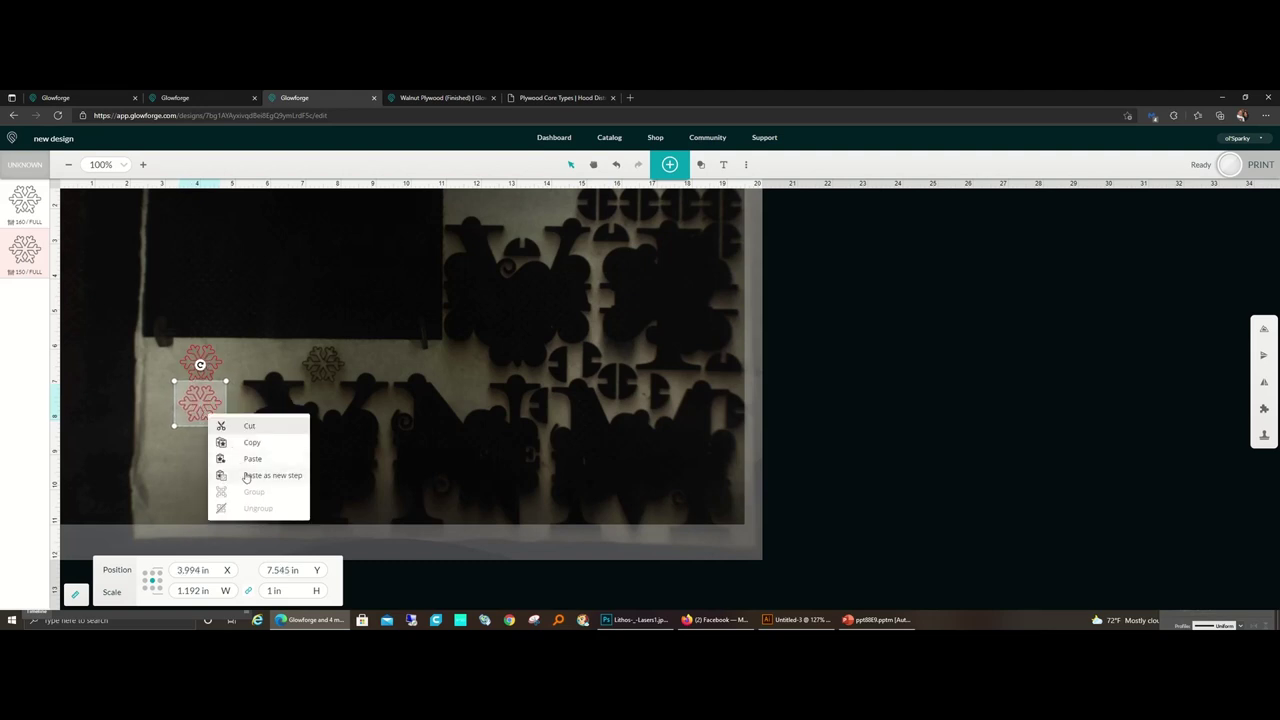
pyautogui.click(236, 466)
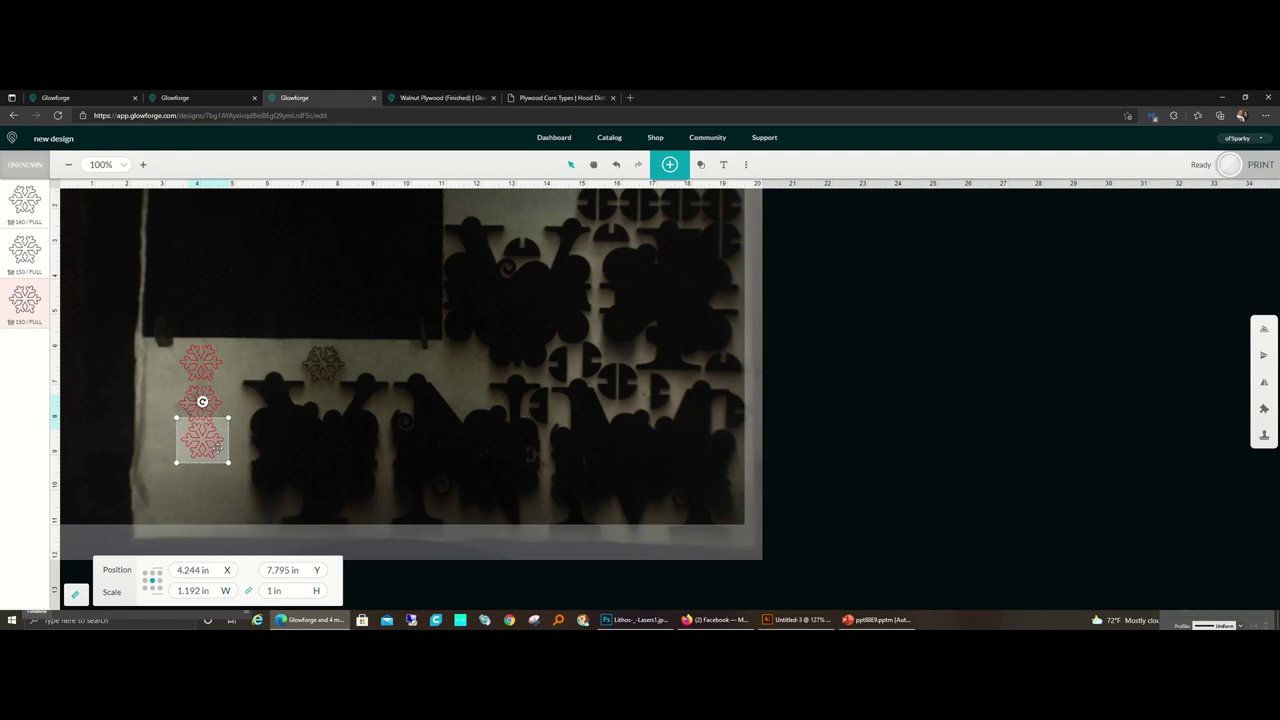
pyautogui.moveTo(224, 421); pyautogui.dragTo(216, 451)
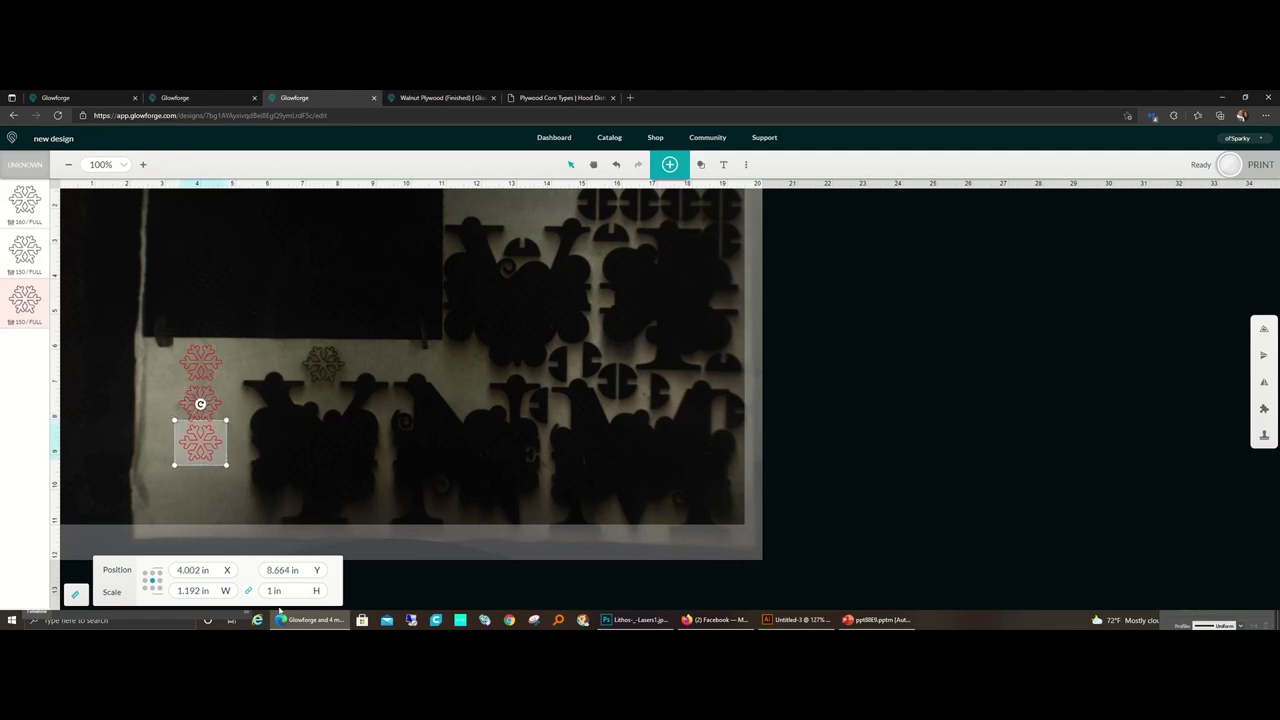
pyautogui.click(28, 298)
pyautogui.write('140')
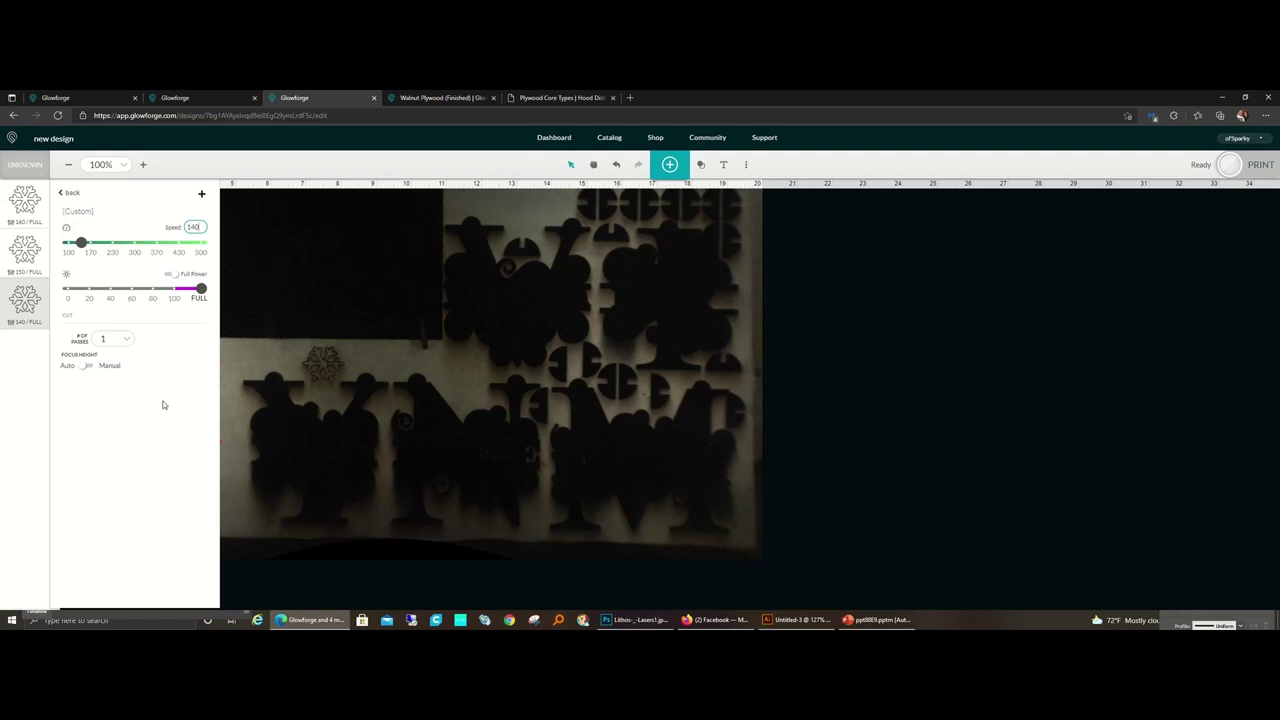
pyautogui.click(233, 432)
# Paste a fourth snowflake step below the stack and select its speed value.
pyautogui.rightClick(218, 442)
pyautogui.click(242, 487)
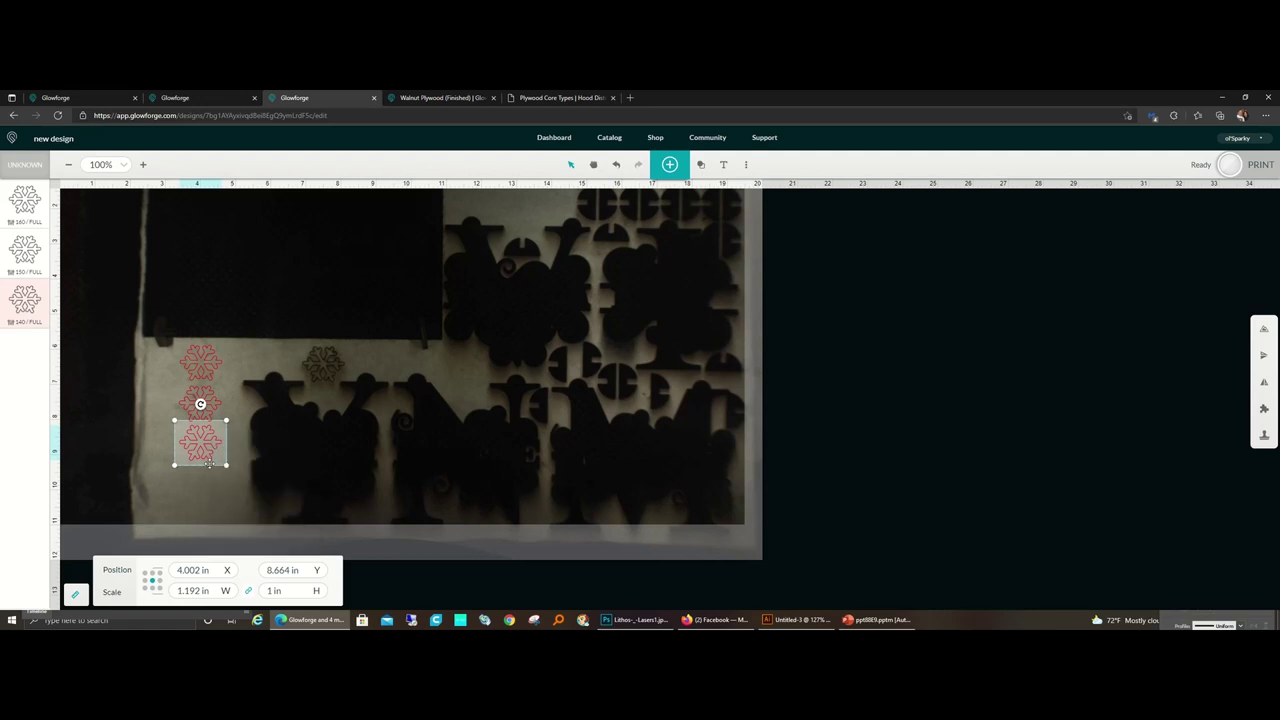
pyautogui.rightClick(210, 458)
pyautogui.click(241, 518)
pyautogui.moveTo(220, 459); pyautogui.dragTo(210, 489)
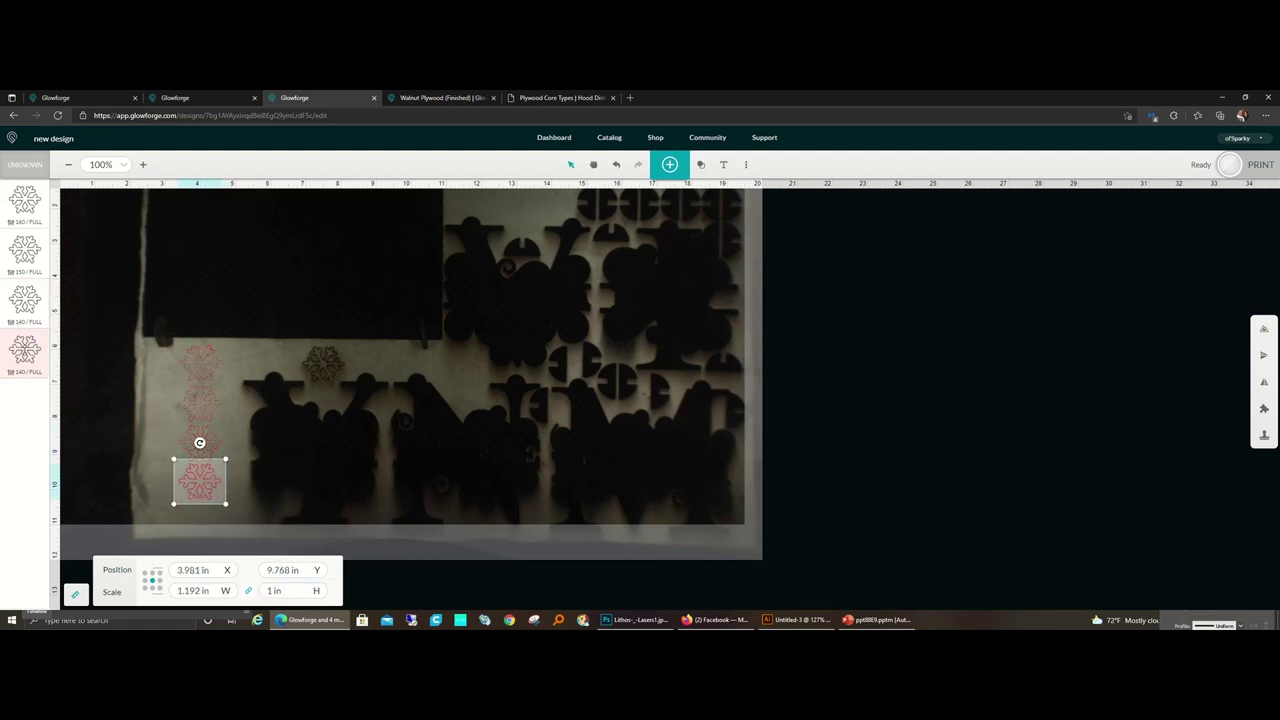
pyautogui.click(25, 350)
pyautogui.moveTo(205, 227); pyautogui.dragTo(160, 238)
# Set the fourth step's speed to 130, then drag the four snowflakes into a 2×2 grid.
pyautogui.write('130')
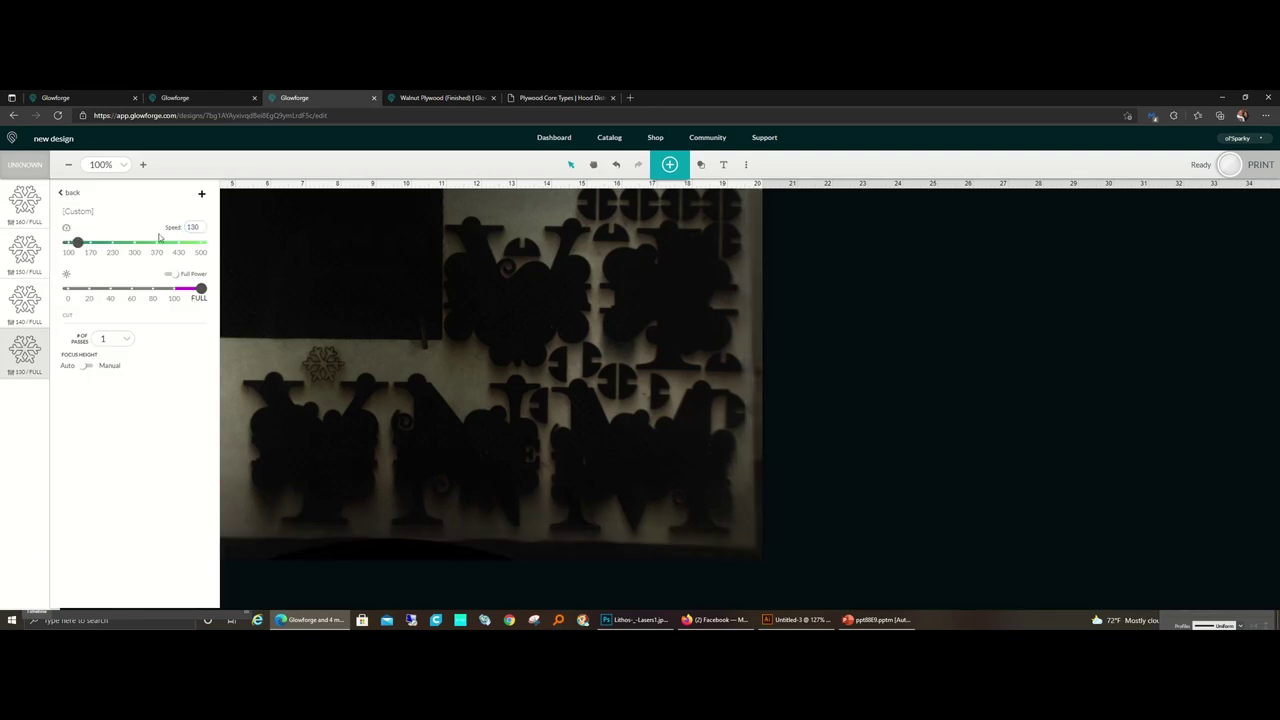
pyautogui.click(300, 292)
pyautogui.click(210, 362)
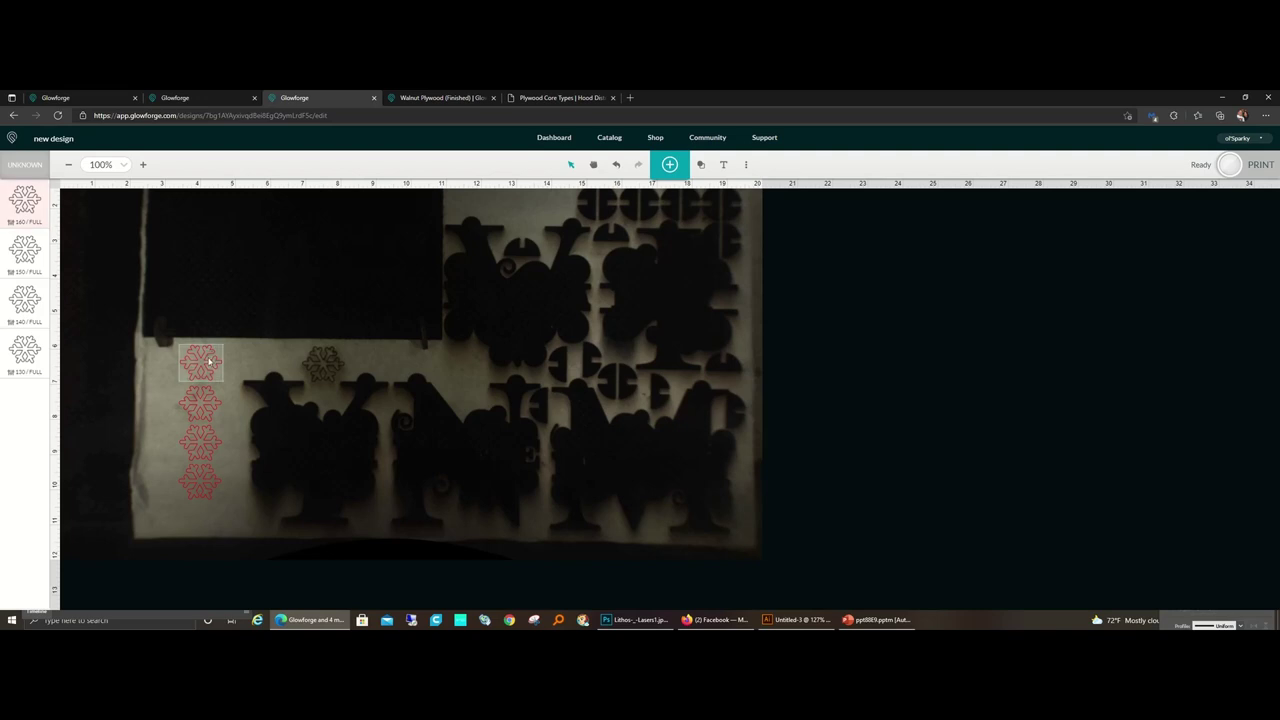
pyautogui.moveTo(211, 361); pyautogui.dragTo(258, 355)
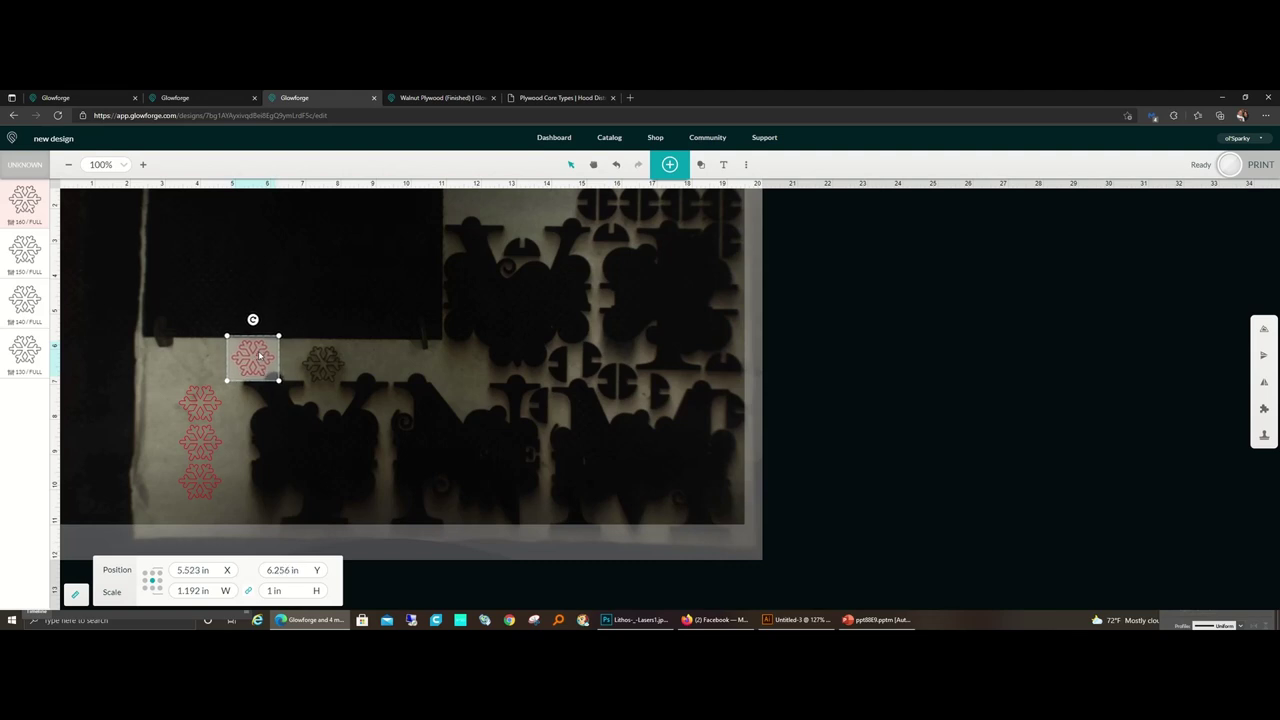
pyautogui.moveTo(204, 403); pyautogui.dragTo(202, 368)
pyautogui.moveTo(200, 441); pyautogui.dragTo(226, 409)
pyautogui.moveTo(198, 460); pyautogui.dragTo(177, 405)
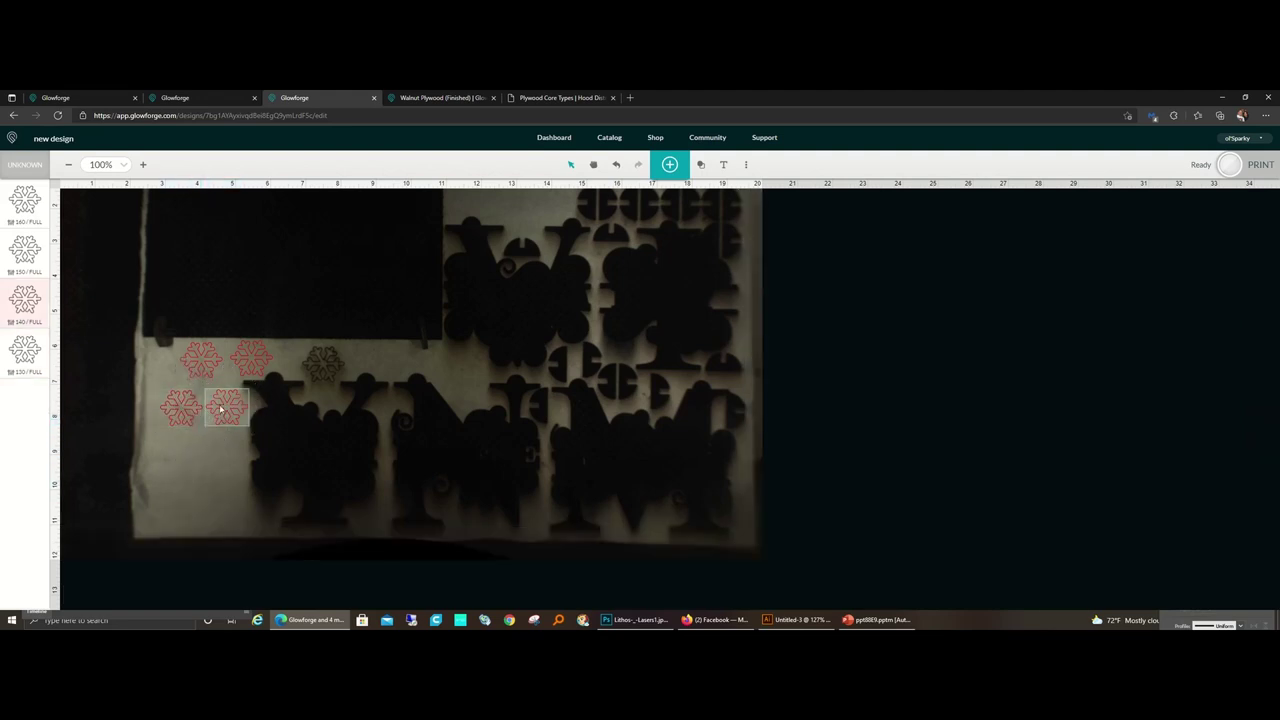
# Copy the lower-left snowflake and paste it as a new step below the grid.
pyautogui.click(94, 408)
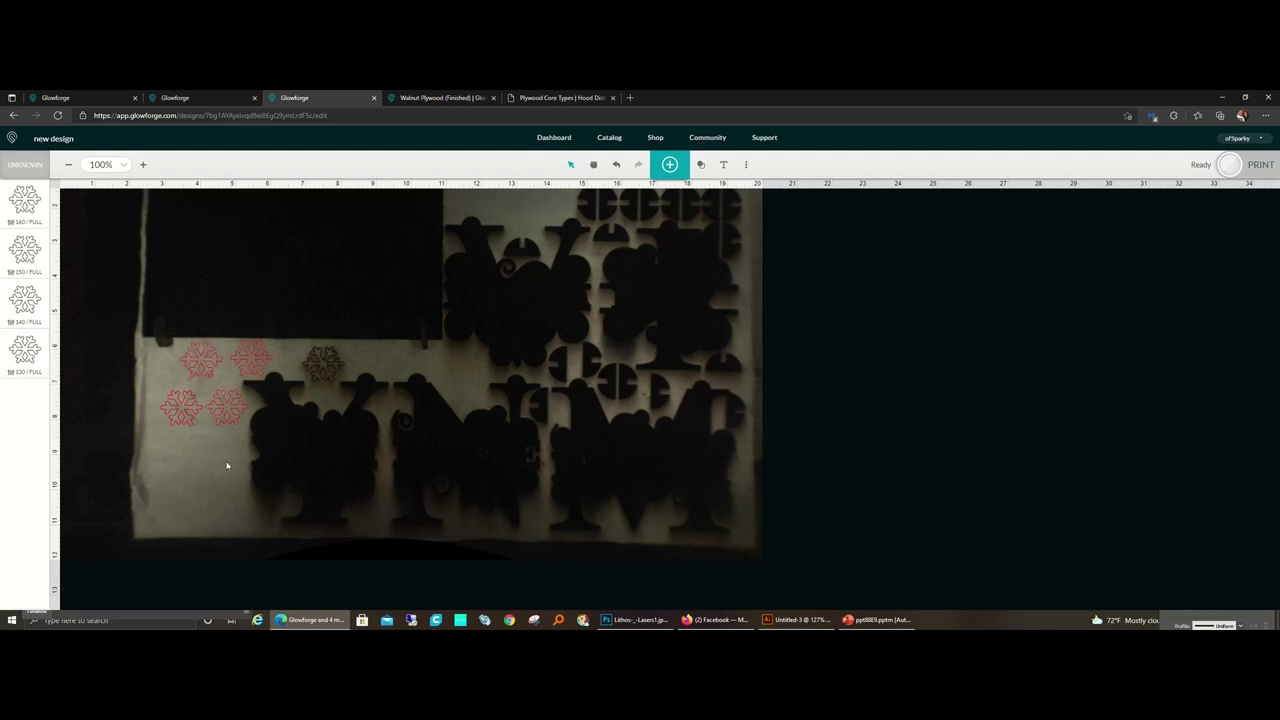
pyautogui.rightClick(190, 422)
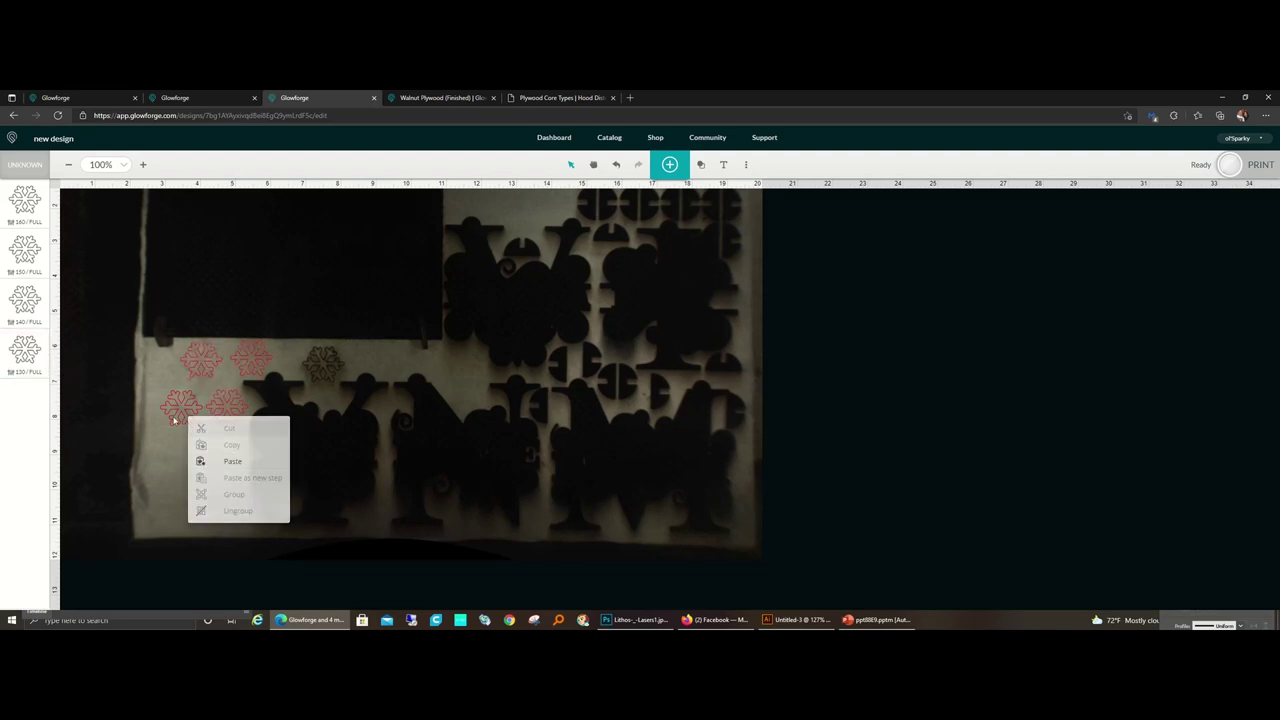
pyautogui.rightClick(175, 415)
pyautogui.click(178, 410)
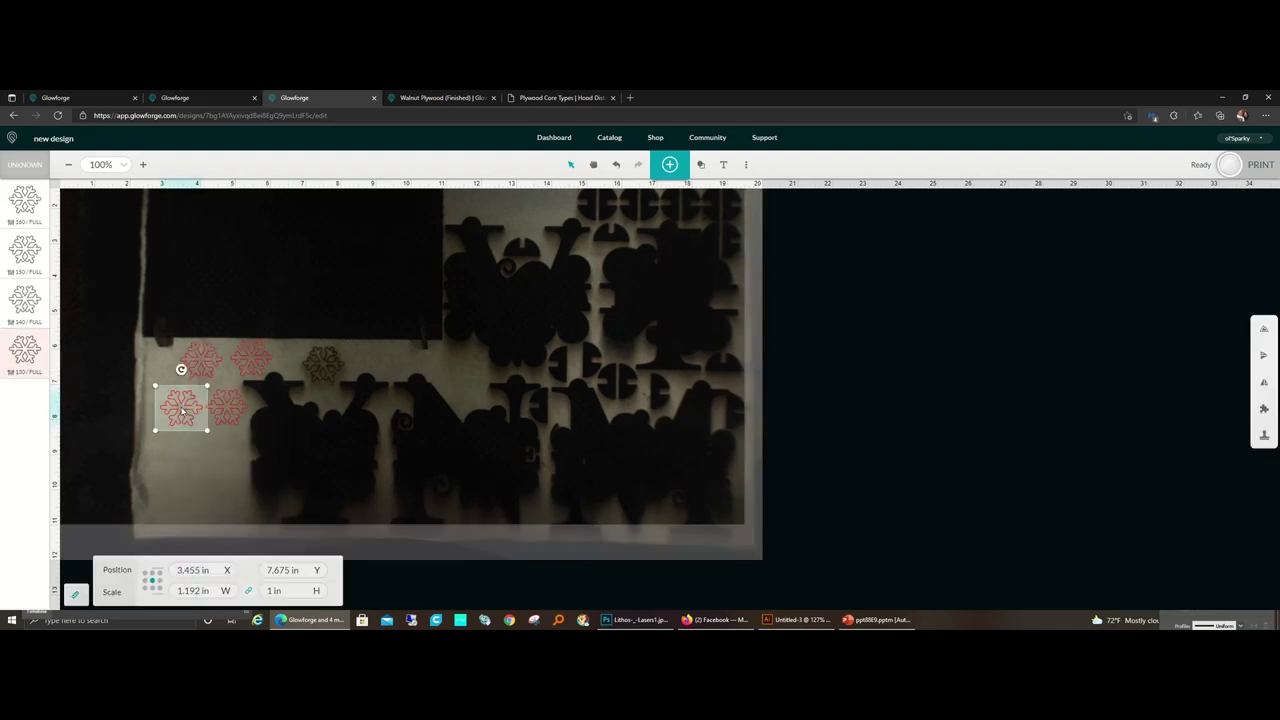
pyautogui.rightClick(186, 413)
pyautogui.rightClick(191, 416)
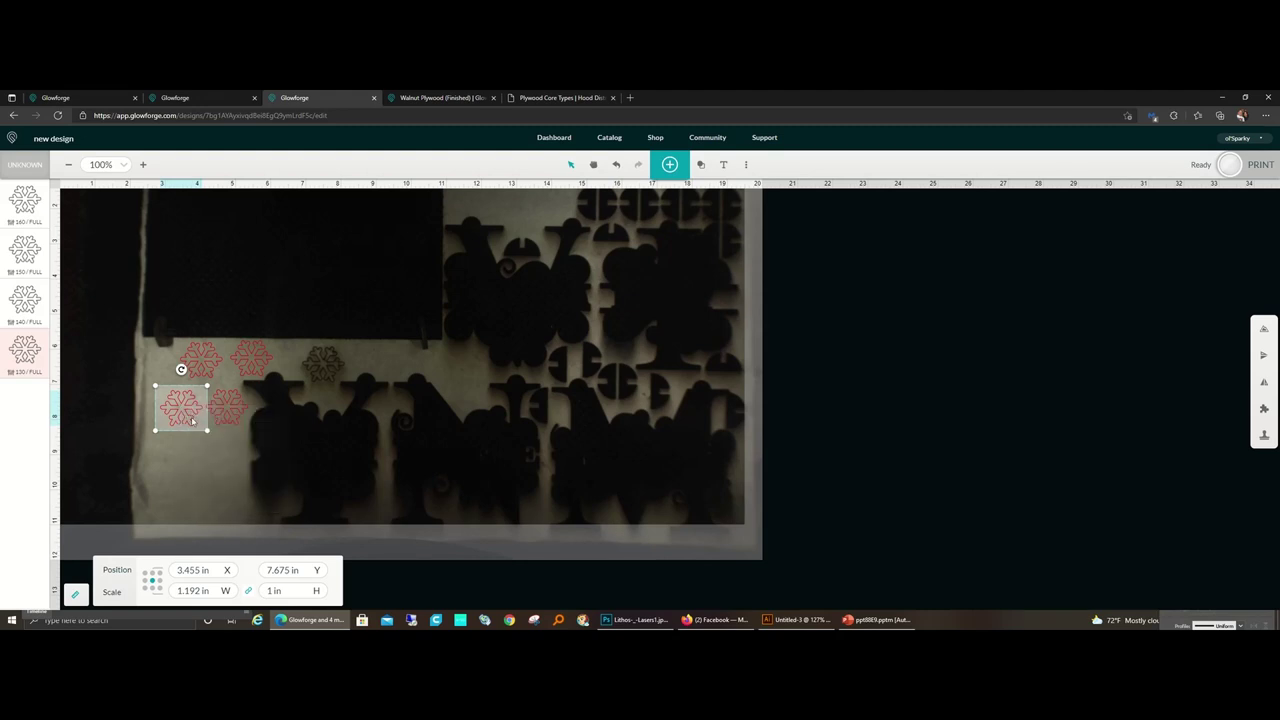
pyautogui.click(240, 477)
pyautogui.moveTo(205, 443); pyautogui.dragTo(236, 463)
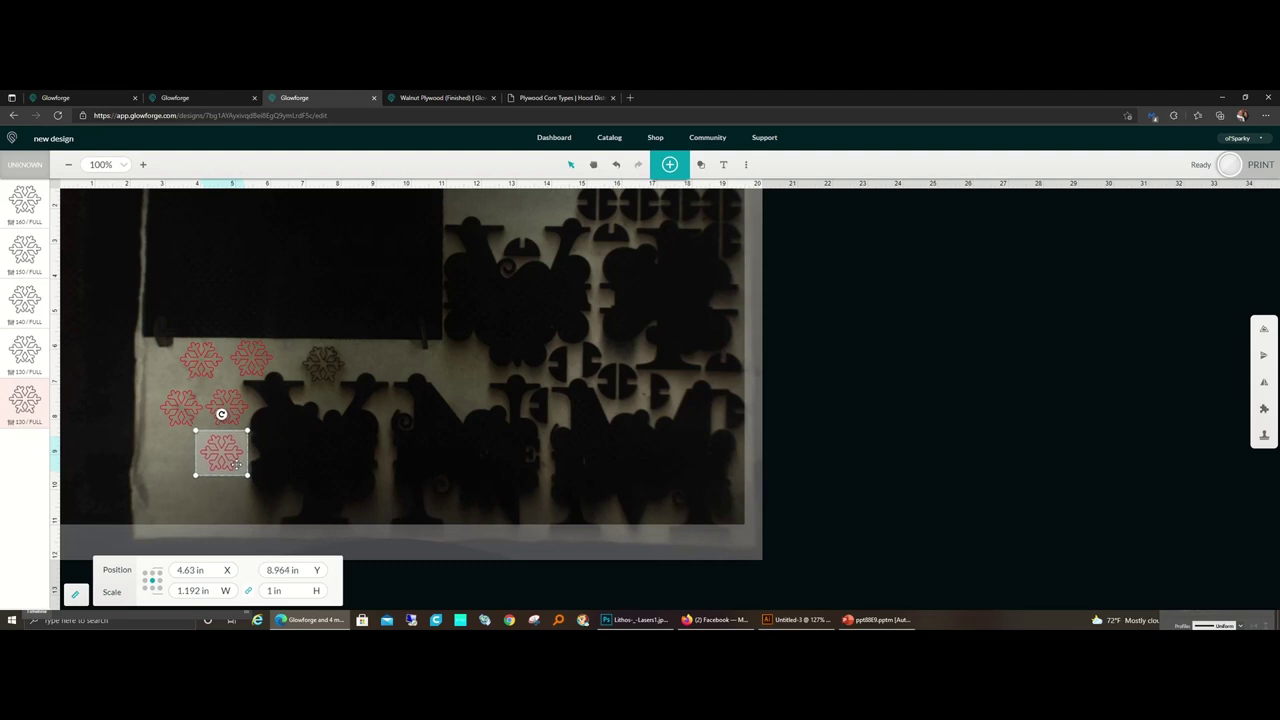
# Set the fifth snowflake step's cut speed to 120.
pyautogui.click(25, 400)
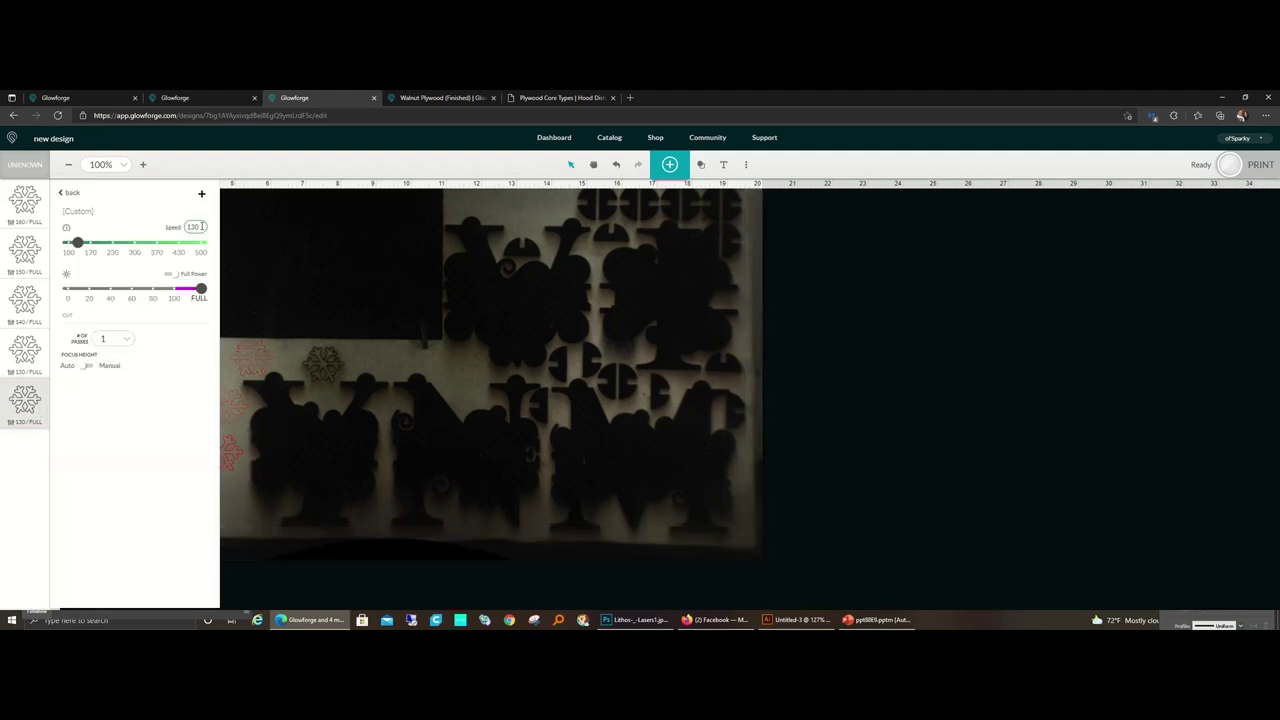
pyautogui.write('120')
pyautogui.press('Return')
pyautogui.click(322, 411)
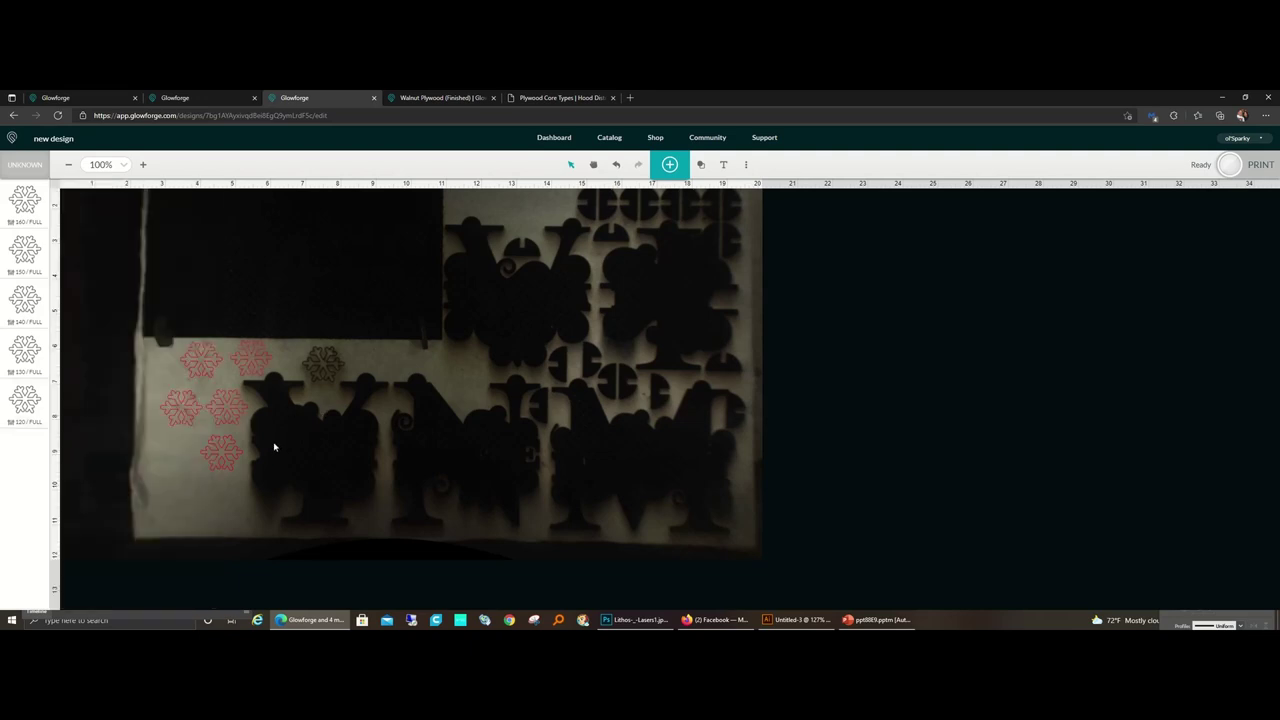
pyautogui.click(257, 372)
pyautogui.click(287, 349)
# Paste a sixth snowflake copy as a new step, left of the fifth.
pyautogui.rightClick(223, 447)
pyautogui.click(217, 457)
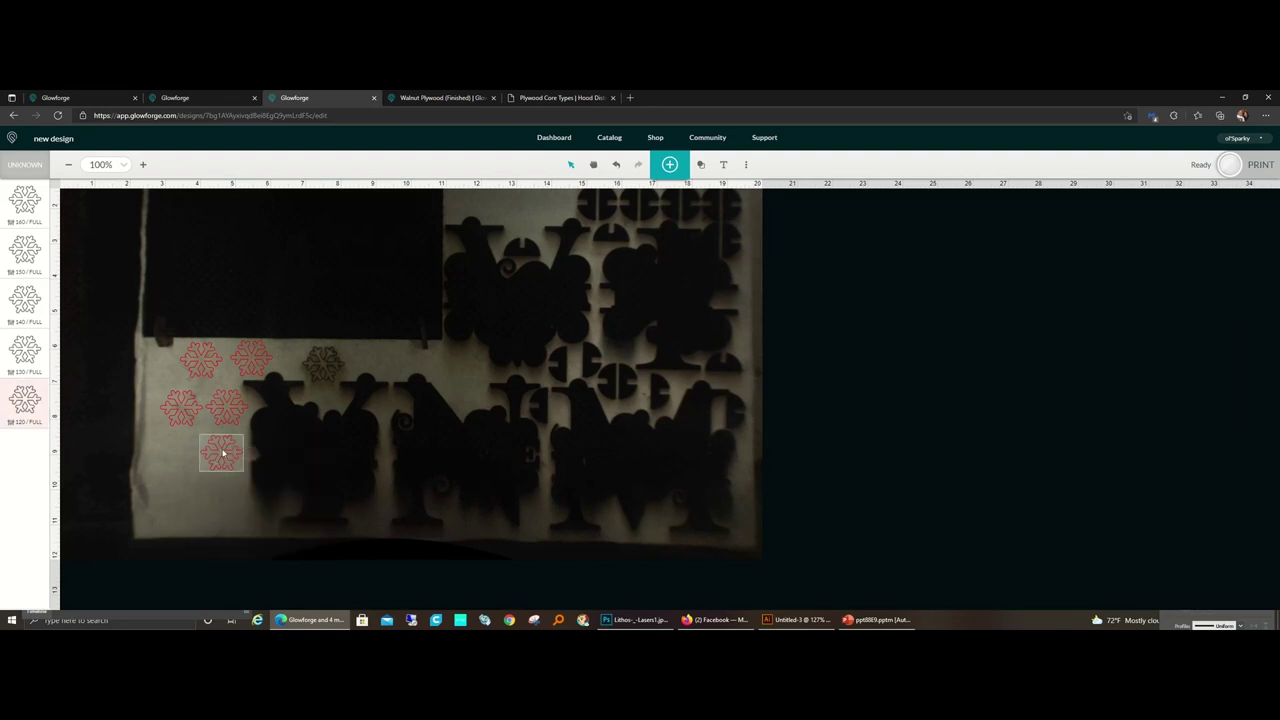
pyautogui.rightClick(222, 449)
pyautogui.click(234, 476)
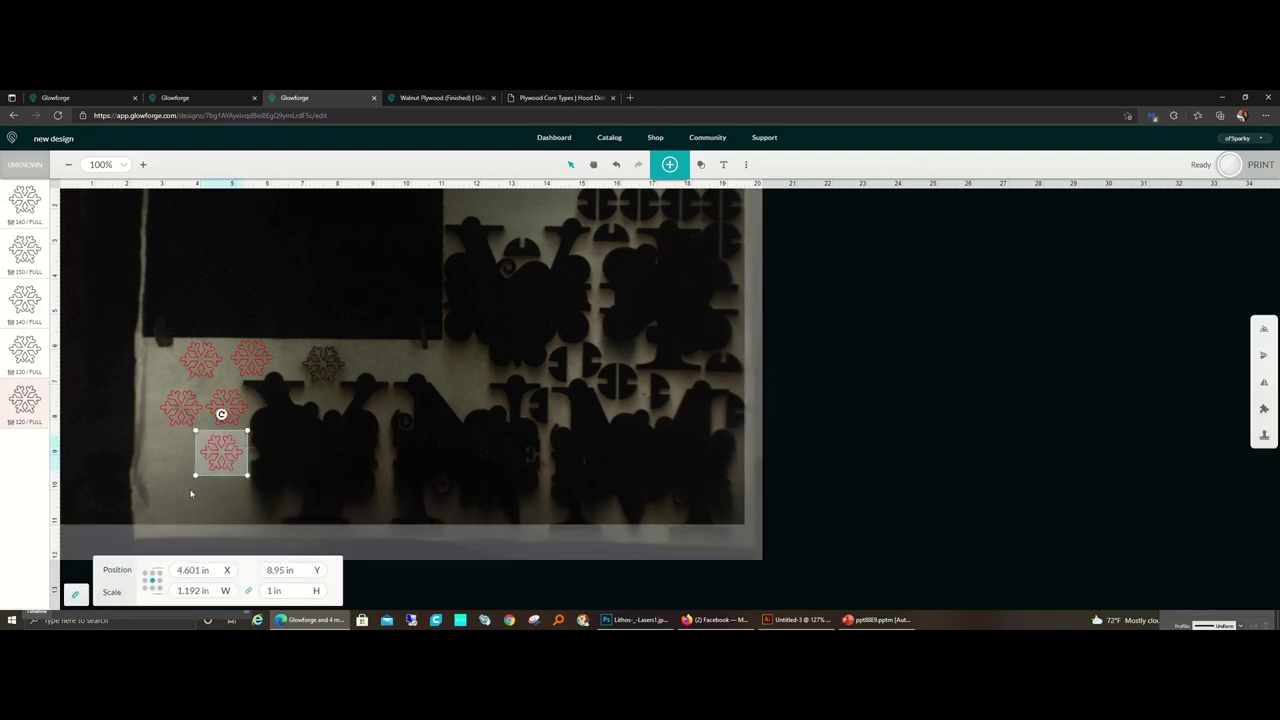
pyautogui.rightClick(191, 493)
pyautogui.click(225, 548)
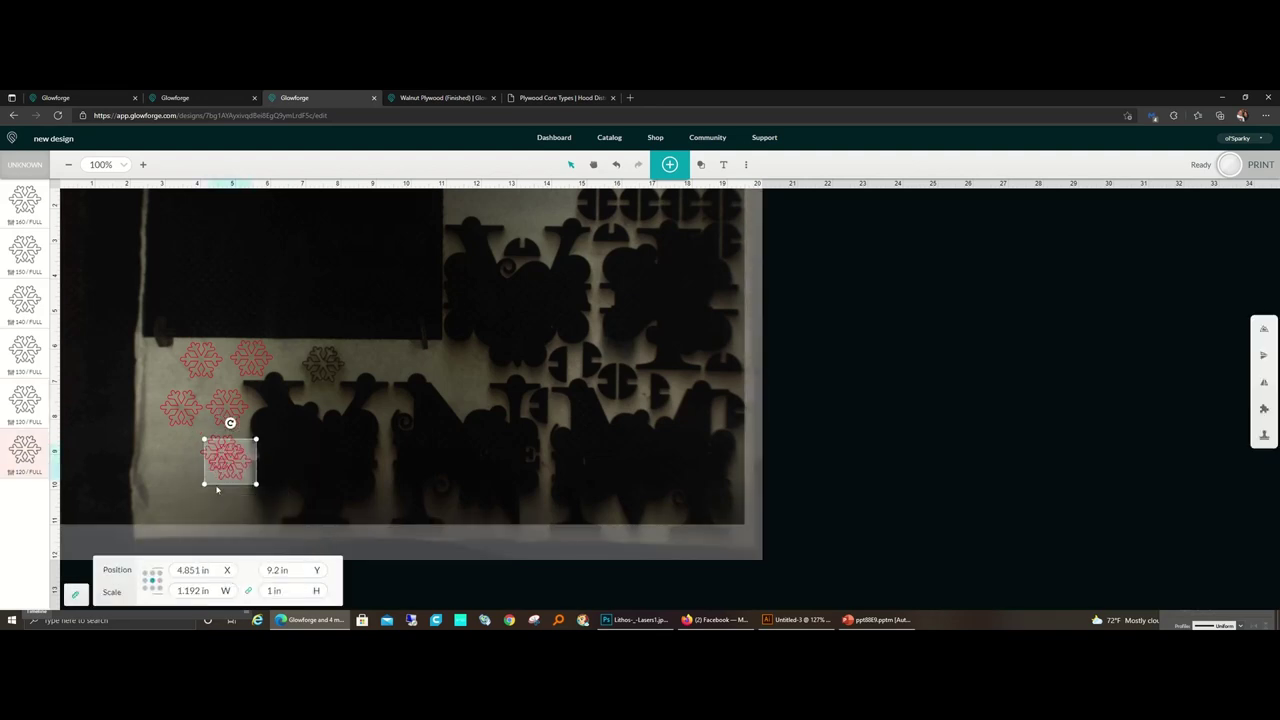
pyautogui.moveTo(222, 474); pyautogui.dragTo(167, 466)
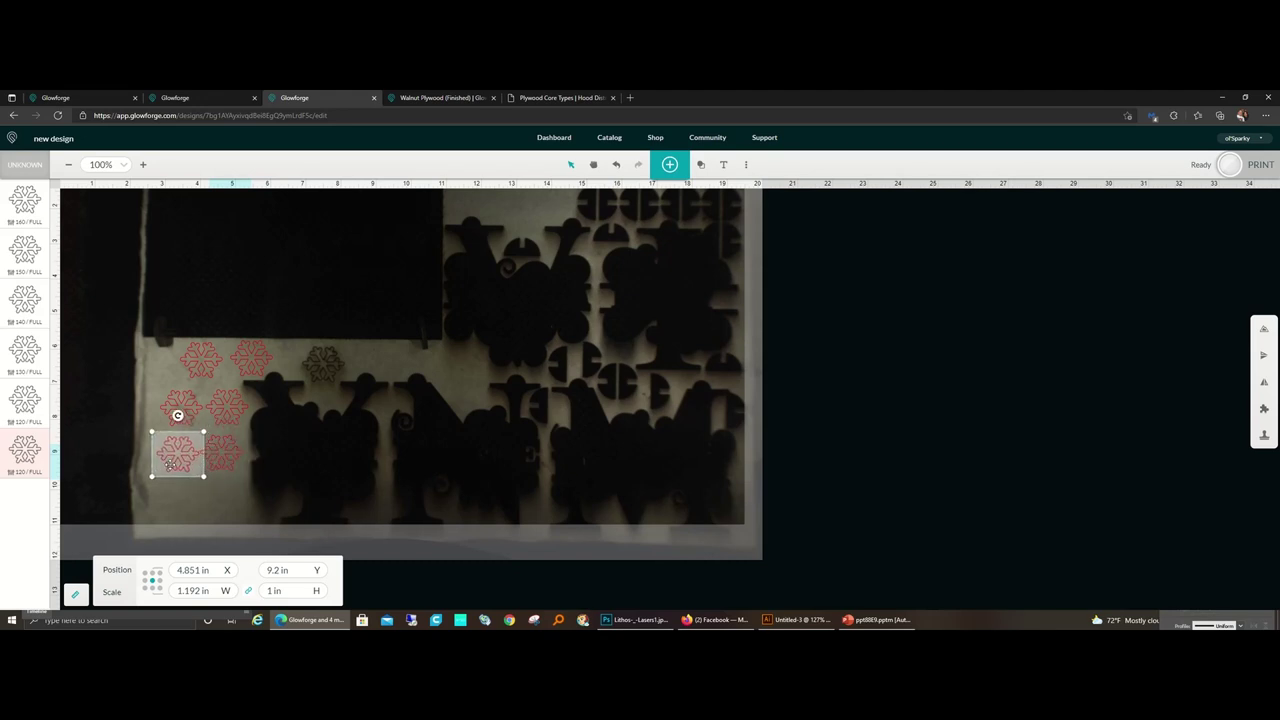
# Apply the Woodworkers Source 1/4 WALNUT preset (speed 130, full power, two passes) to it.
pyautogui.click(25, 452)
pyautogui.click(78, 192)
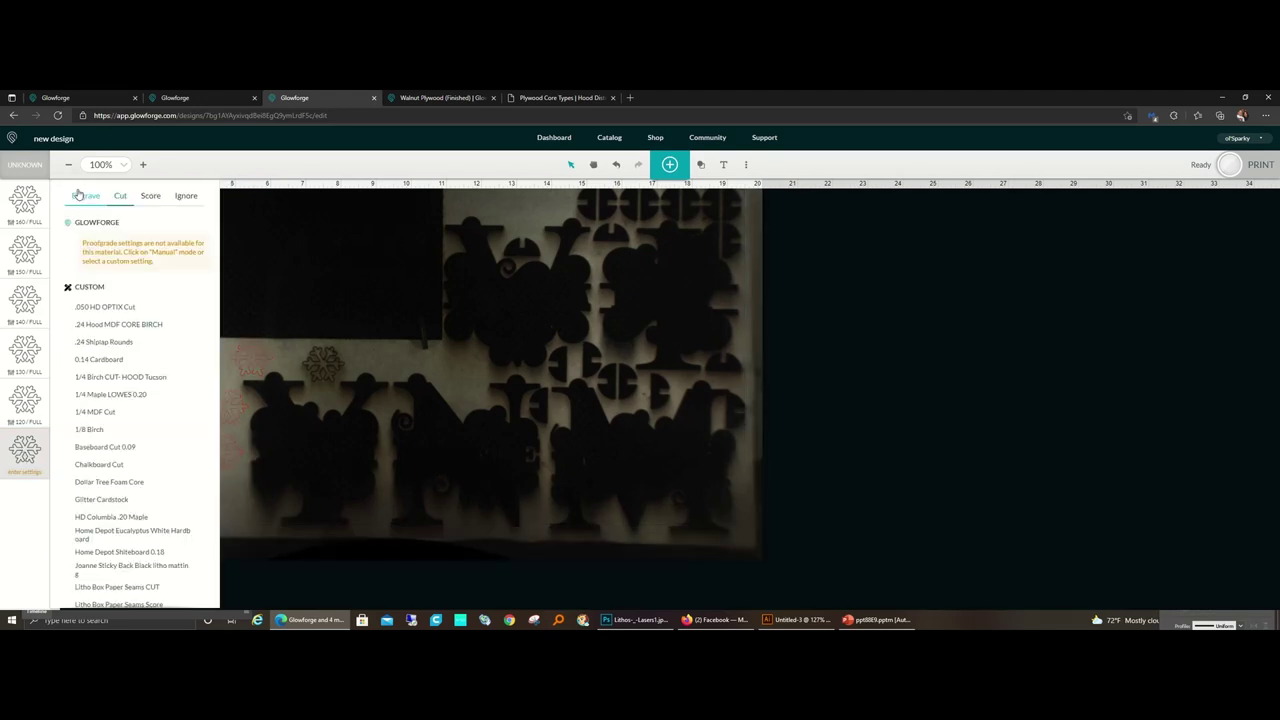
pyautogui.scroll(-5, 124, 447)
pyautogui.click(127, 558)
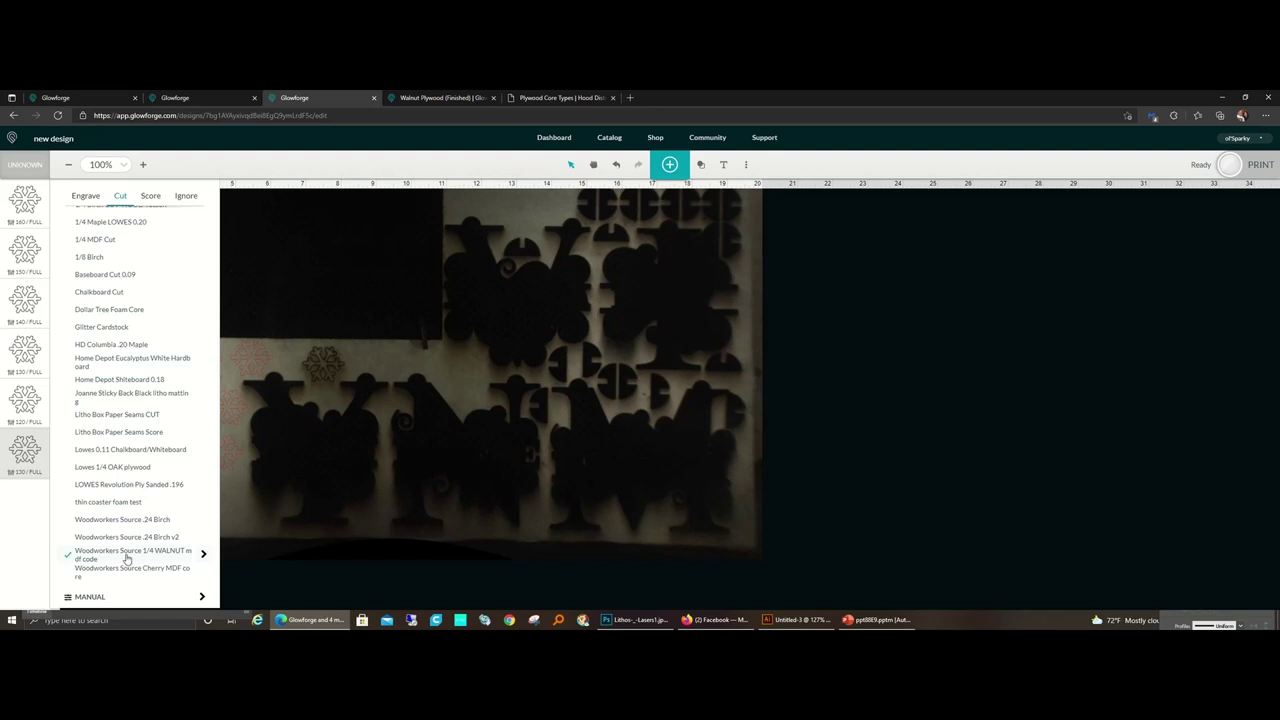
pyautogui.click(17, 461)
pyautogui.click(17, 461)
pyautogui.scroll(-3, 200, 550)
pyautogui.scroll(-2, 200, 550)
pyautogui.click(205, 556)
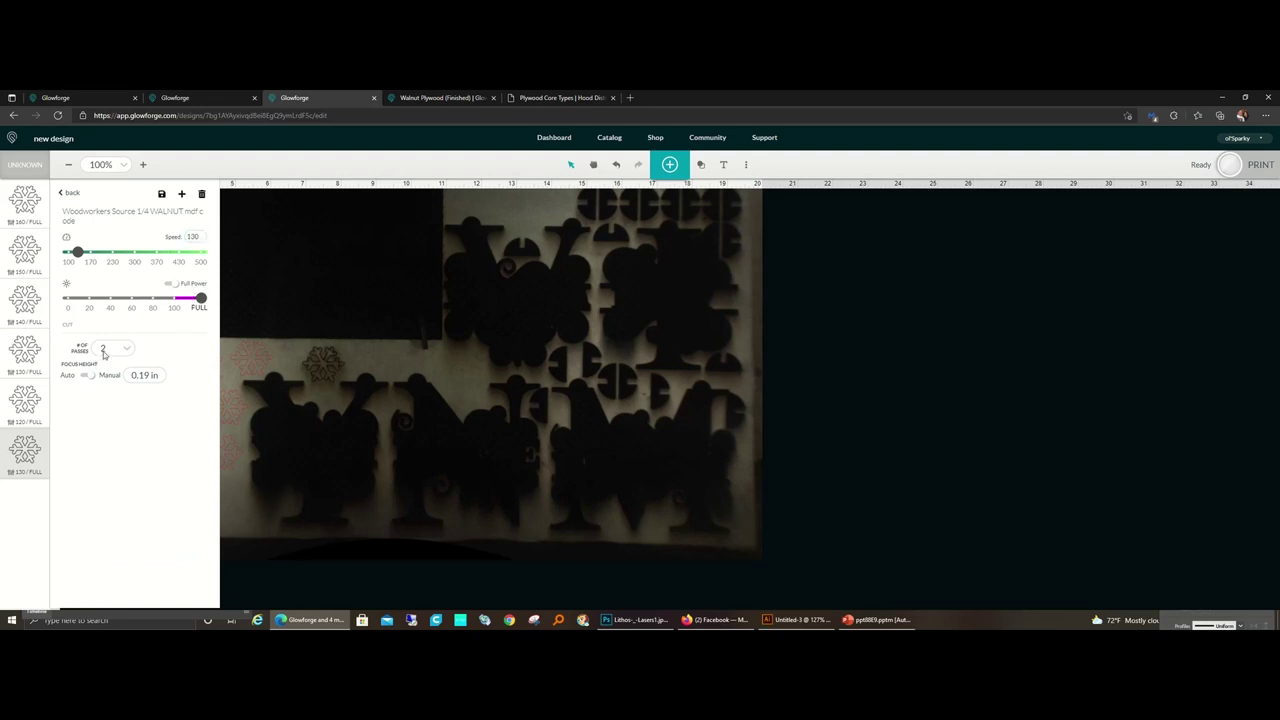
pyautogui.click(362, 497)
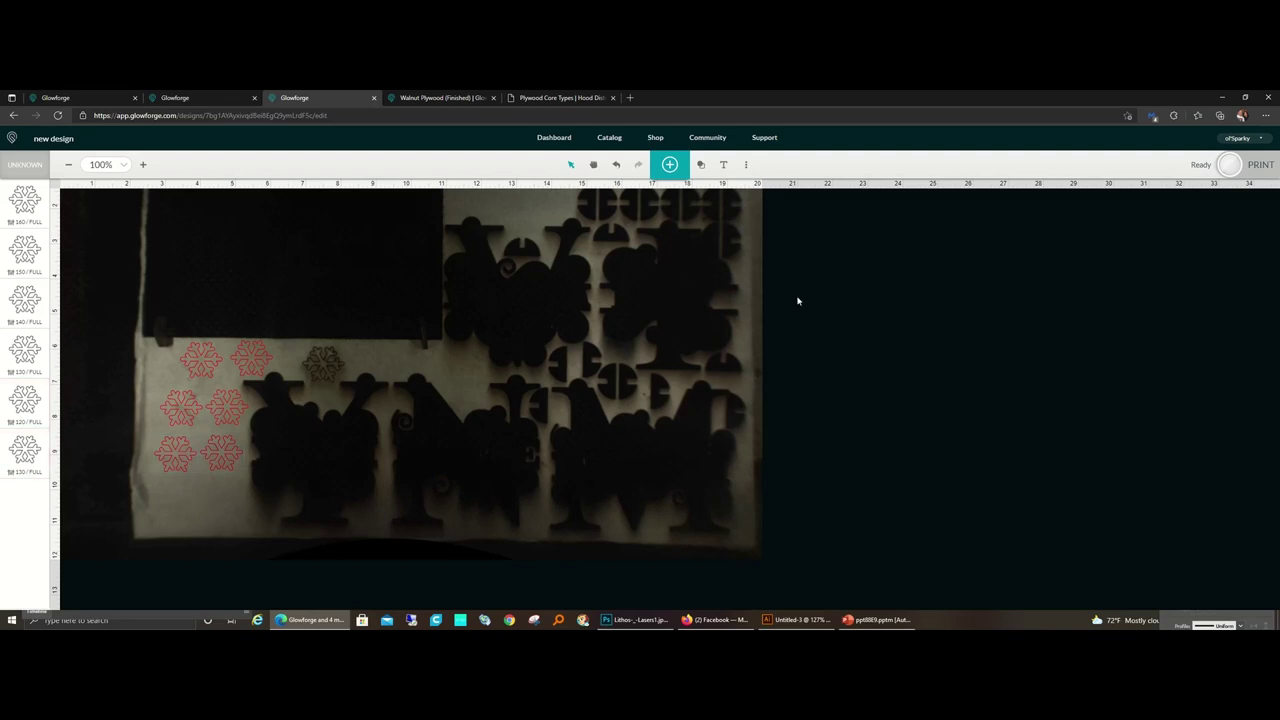
# Run Set Focus from the toolbar's extra options menu to measure the material height.
pyautogui.click(745, 164)
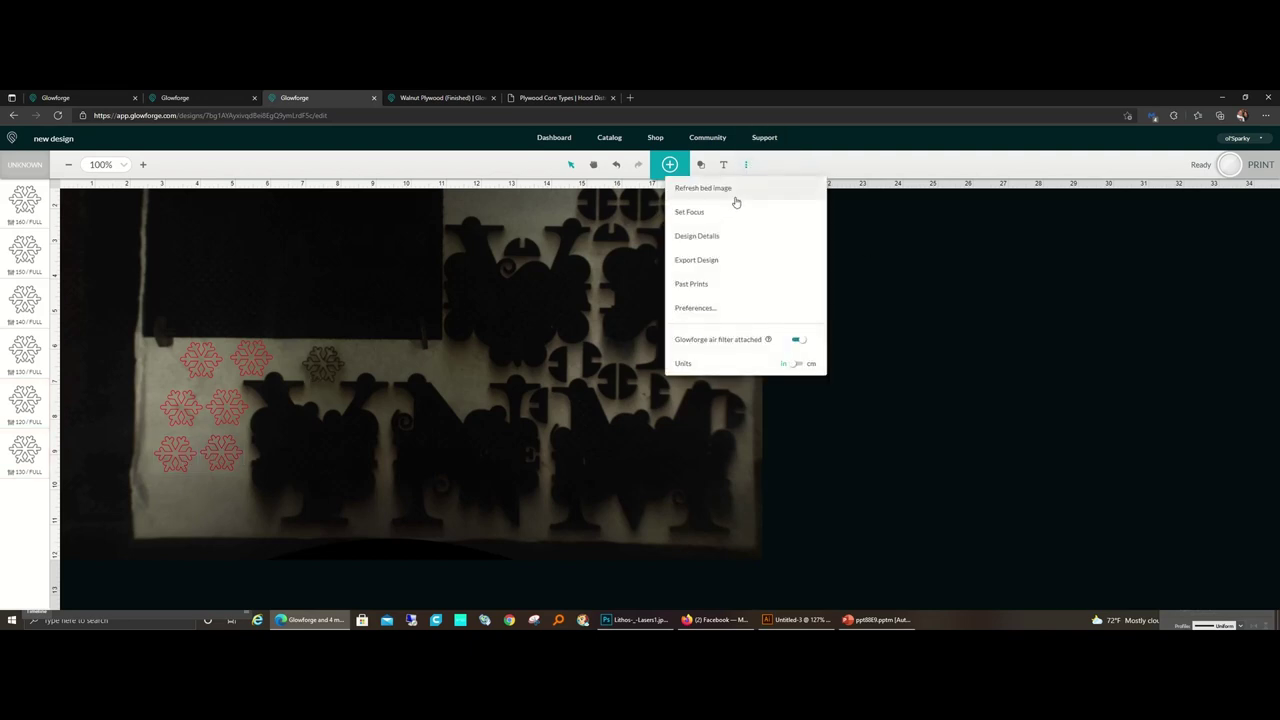
pyautogui.click(731, 210)
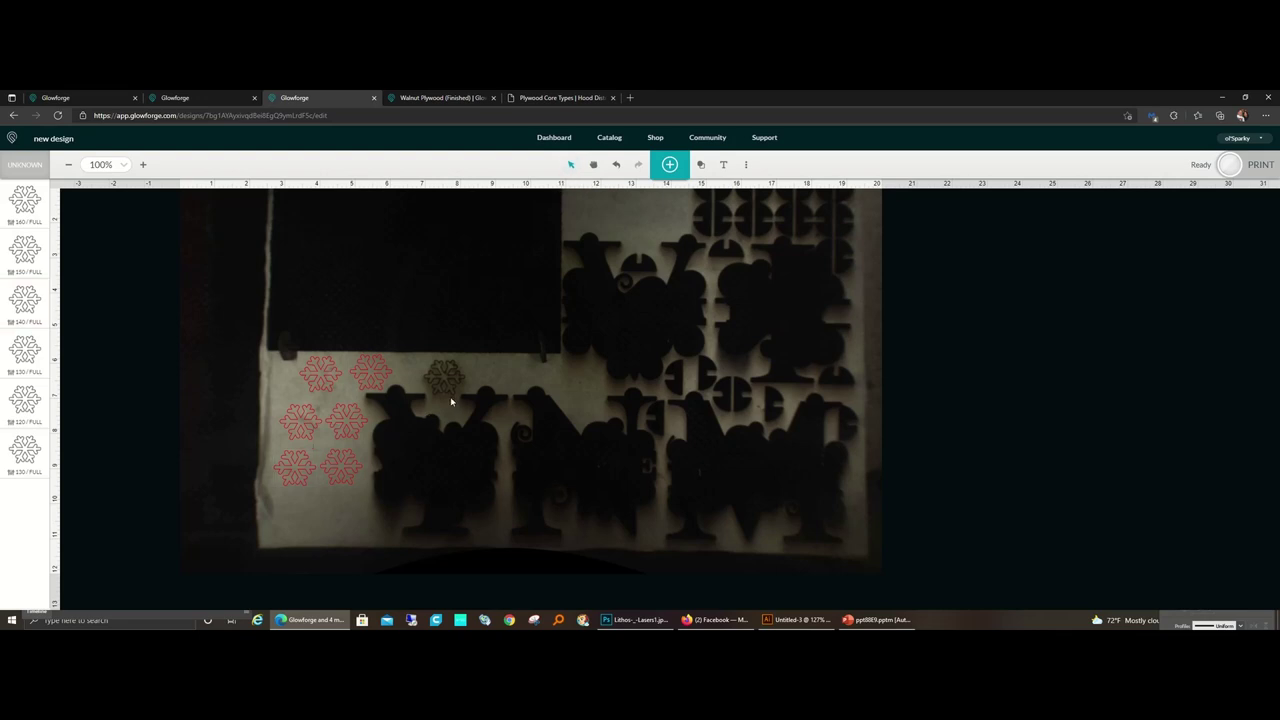
# Set the top snowflakes' vertical positions to 9.45 and 6.256 in the Position fields.
pyautogui.click(368, 379)
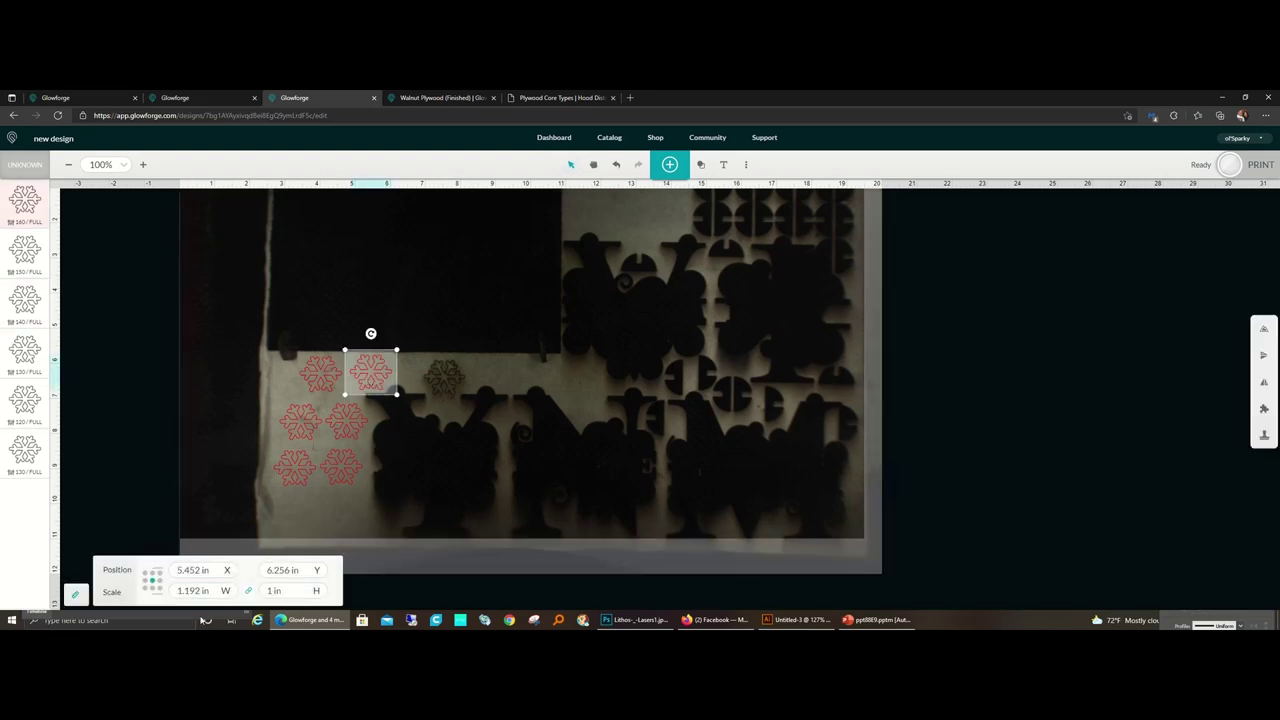
pyautogui.click(285, 570)
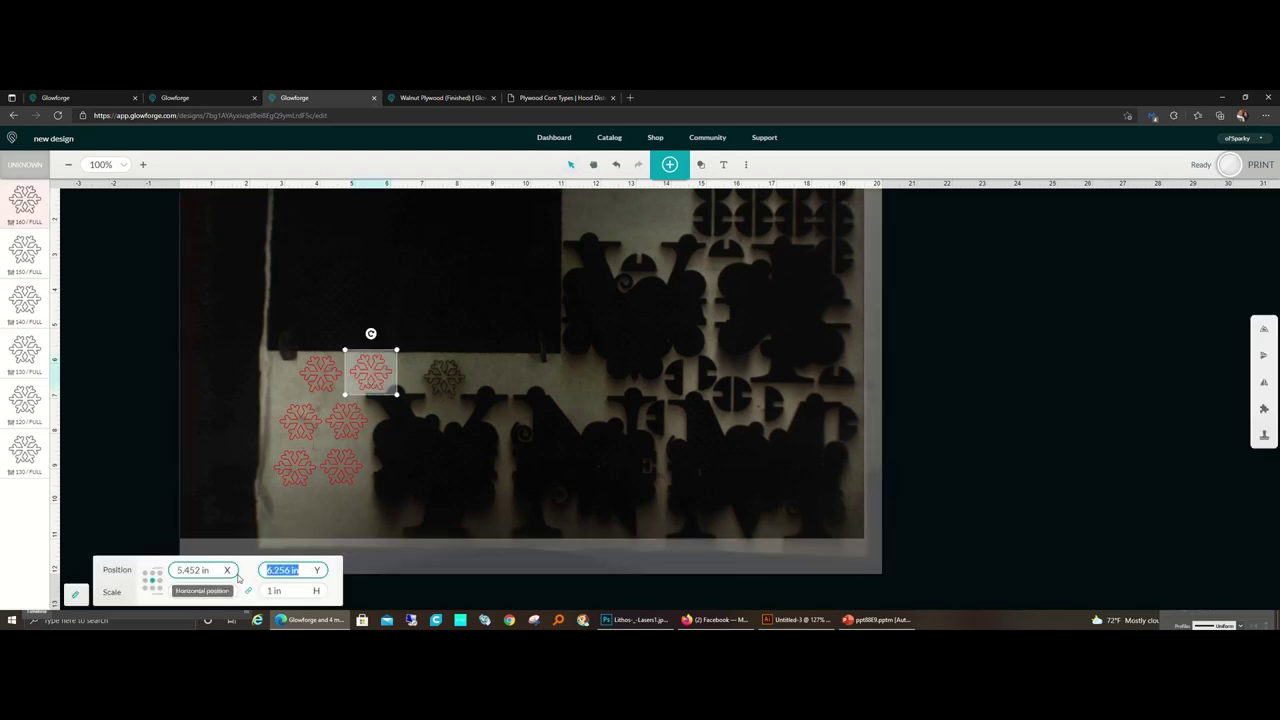
pyautogui.click(431, 500)
pyautogui.click(328, 377)
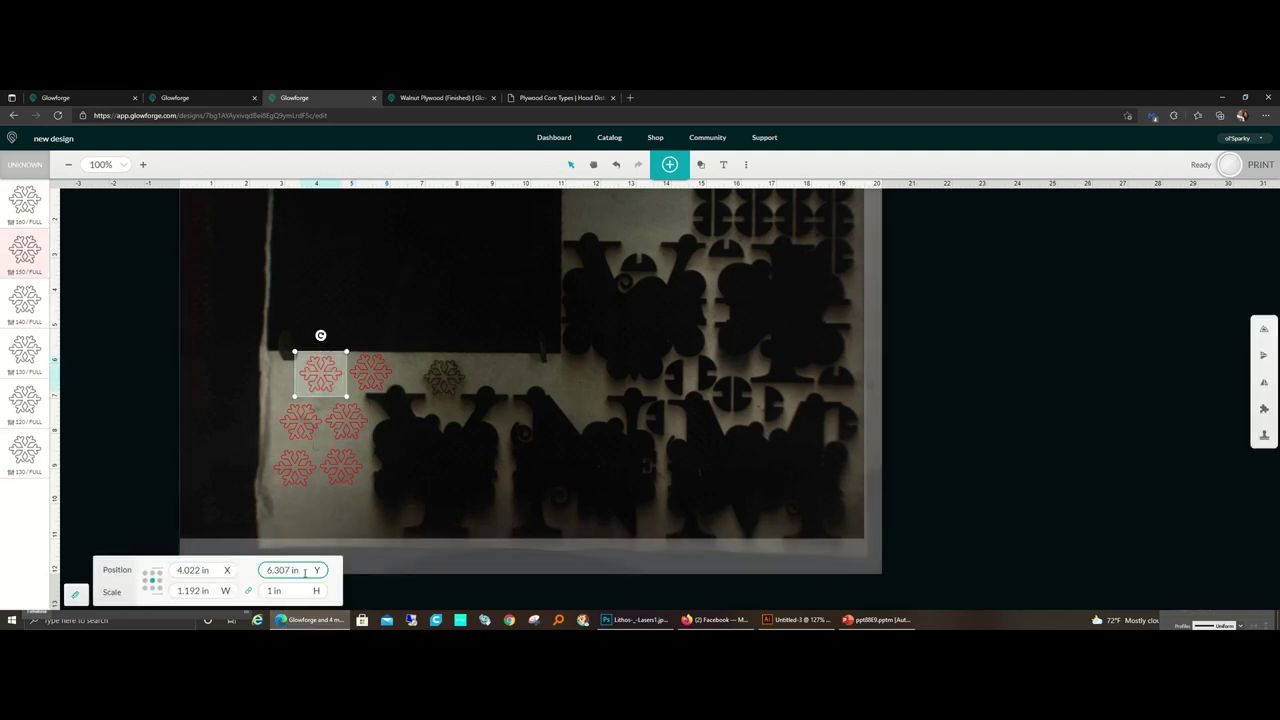
pyautogui.doubleClick(301, 566)
pyautogui.write('9.45')
pyautogui.click(197, 590)
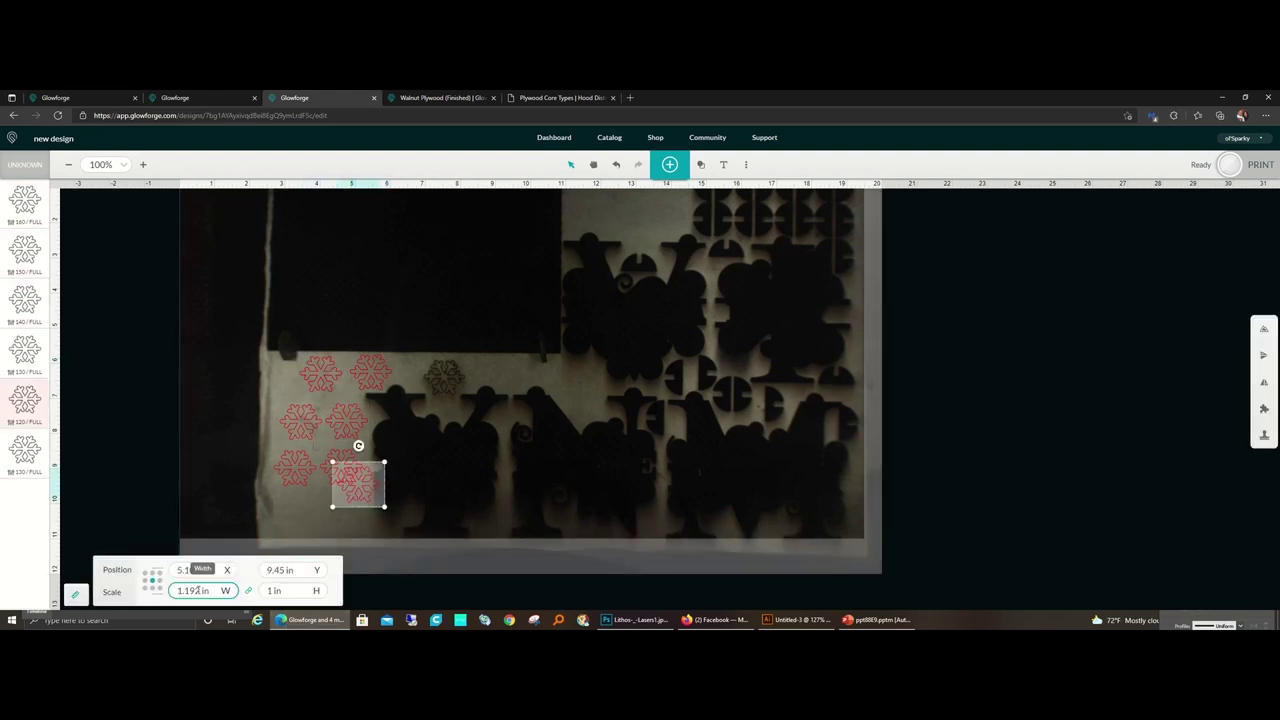
pyautogui.click(520, 452)
pyautogui.click(320, 374)
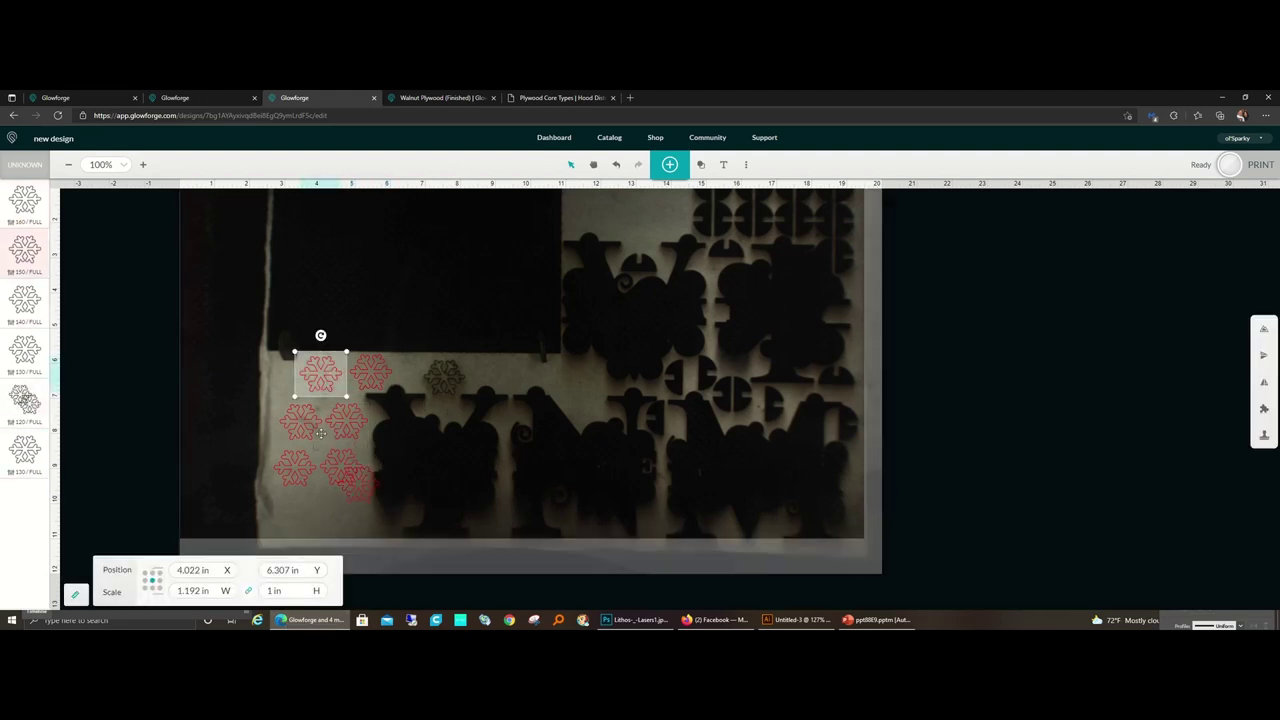
pyautogui.doubleClick(272, 569)
pyautogui.write('6.256')
pyautogui.press('Return')
# Match the middle-row left snowflake's vertical position to its right neighbour.
pyautogui.click(372, 445)
pyautogui.click(346, 421)
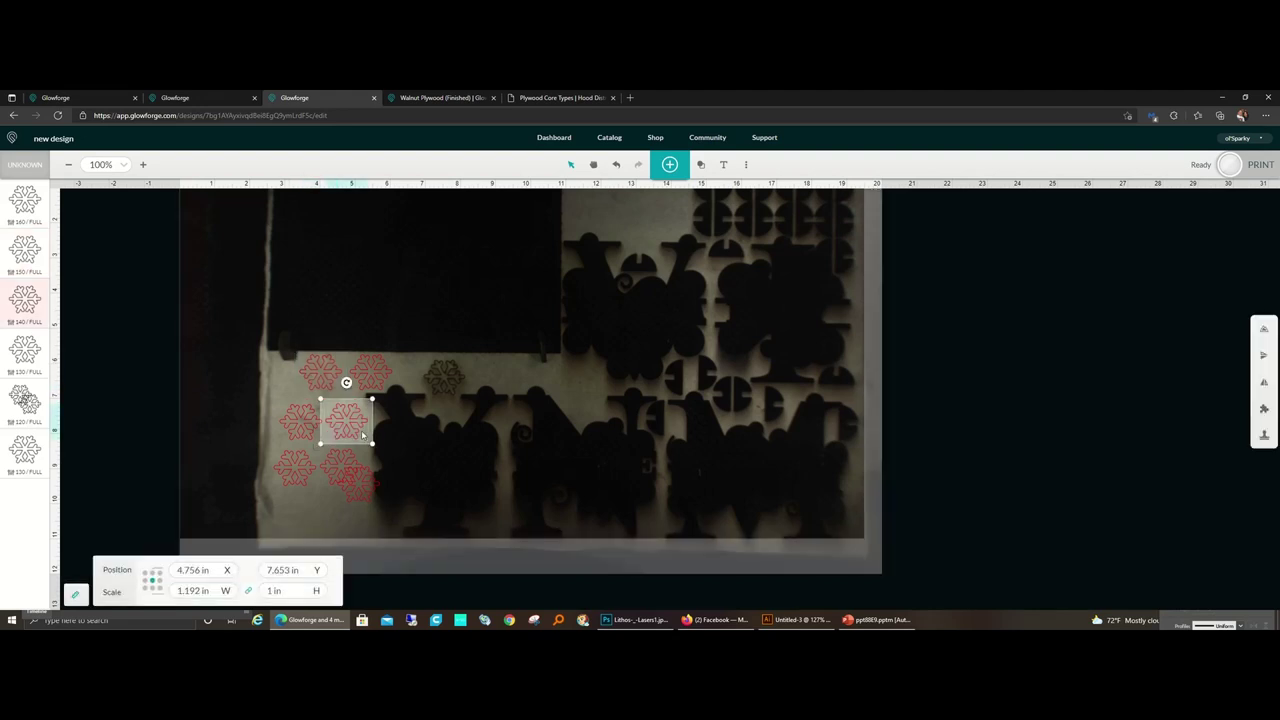
pyautogui.click(283, 570)
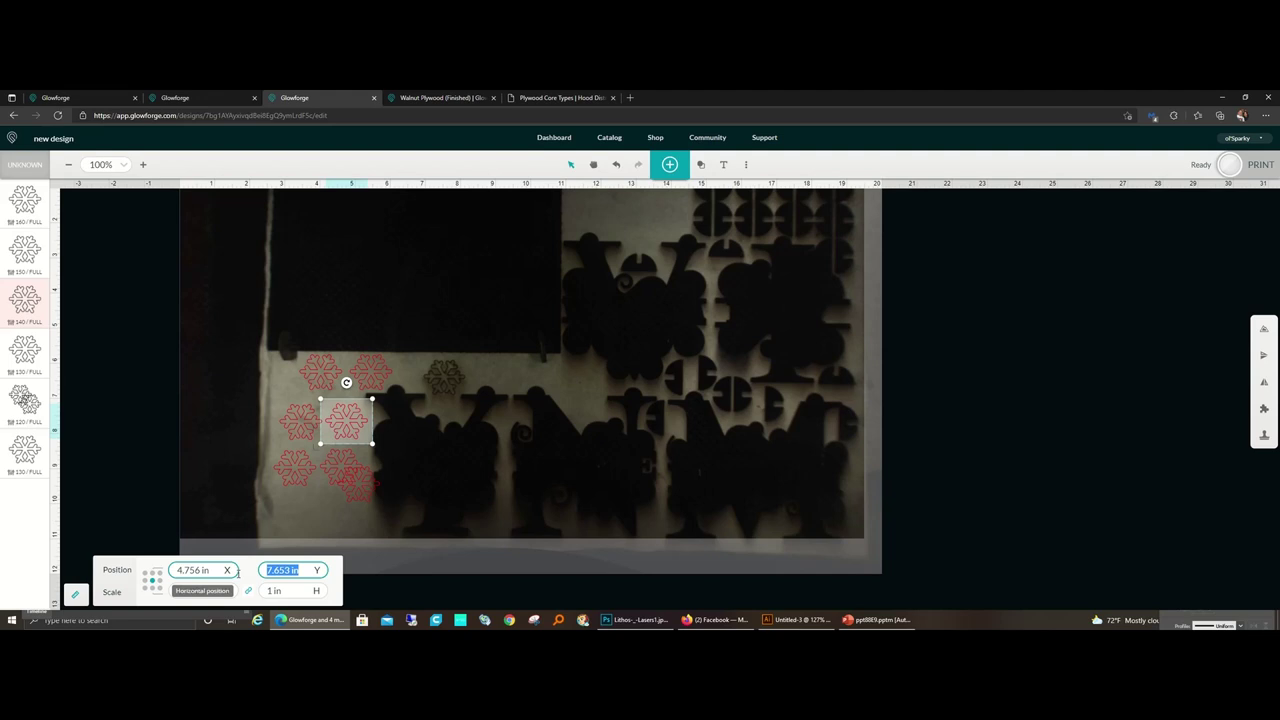
pyautogui.click(480, 463)
pyautogui.click(300, 421)
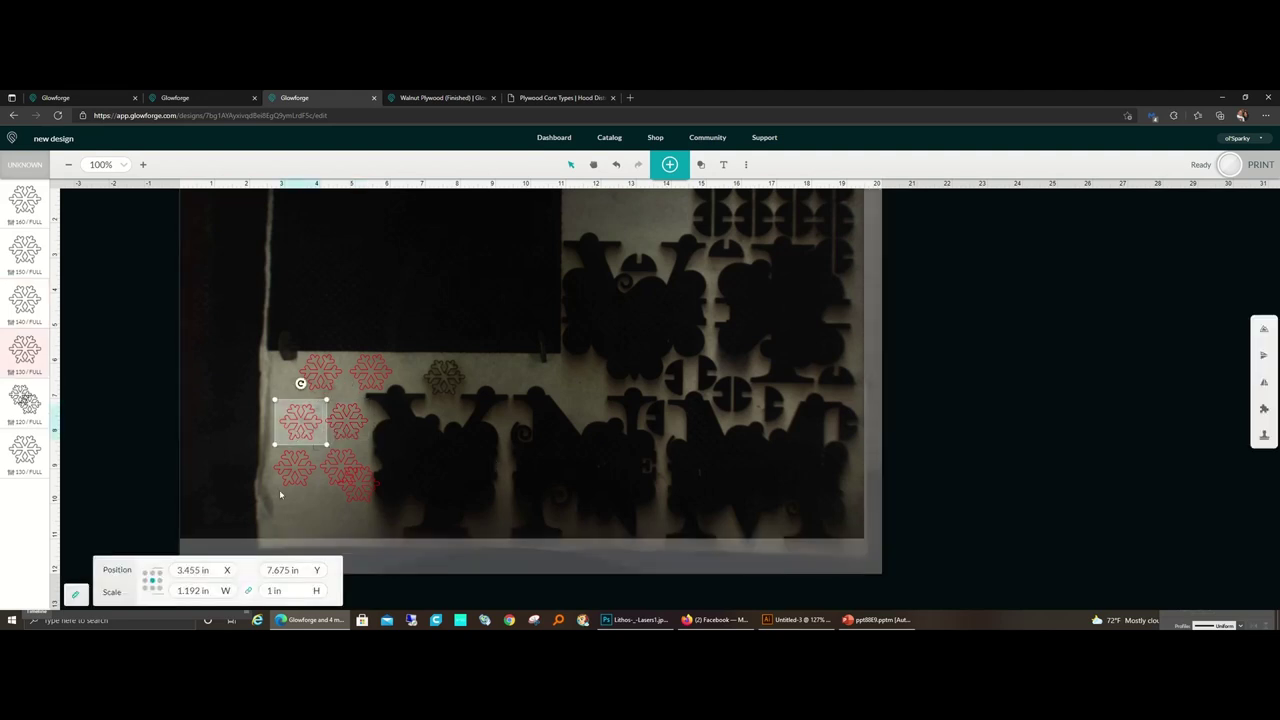
pyautogui.click(283, 570)
pyautogui.write('7.653 in')
pyautogui.click(457, 509)
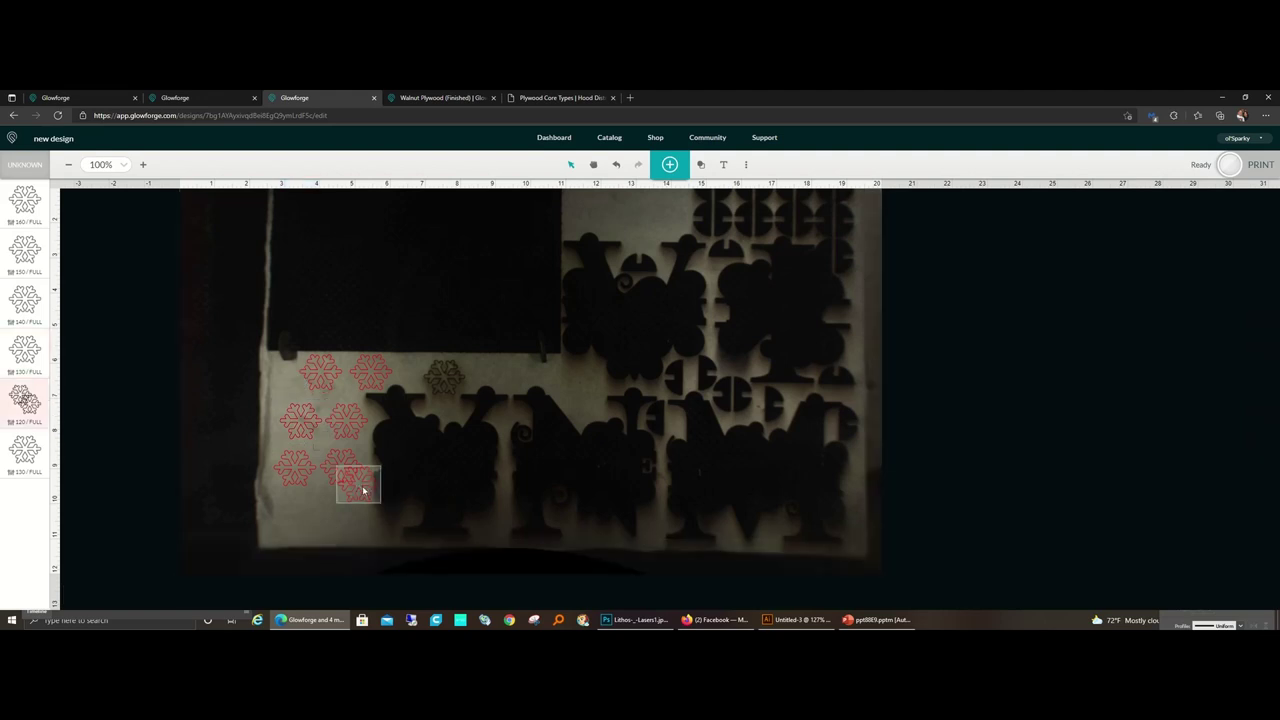
# Set the third-row left snowflake's Y to 8.95 and square up the bottom snowflake below.
pyautogui.moveTo(363, 492); pyautogui.dragTo(355, 520)
pyautogui.click(366, 457)
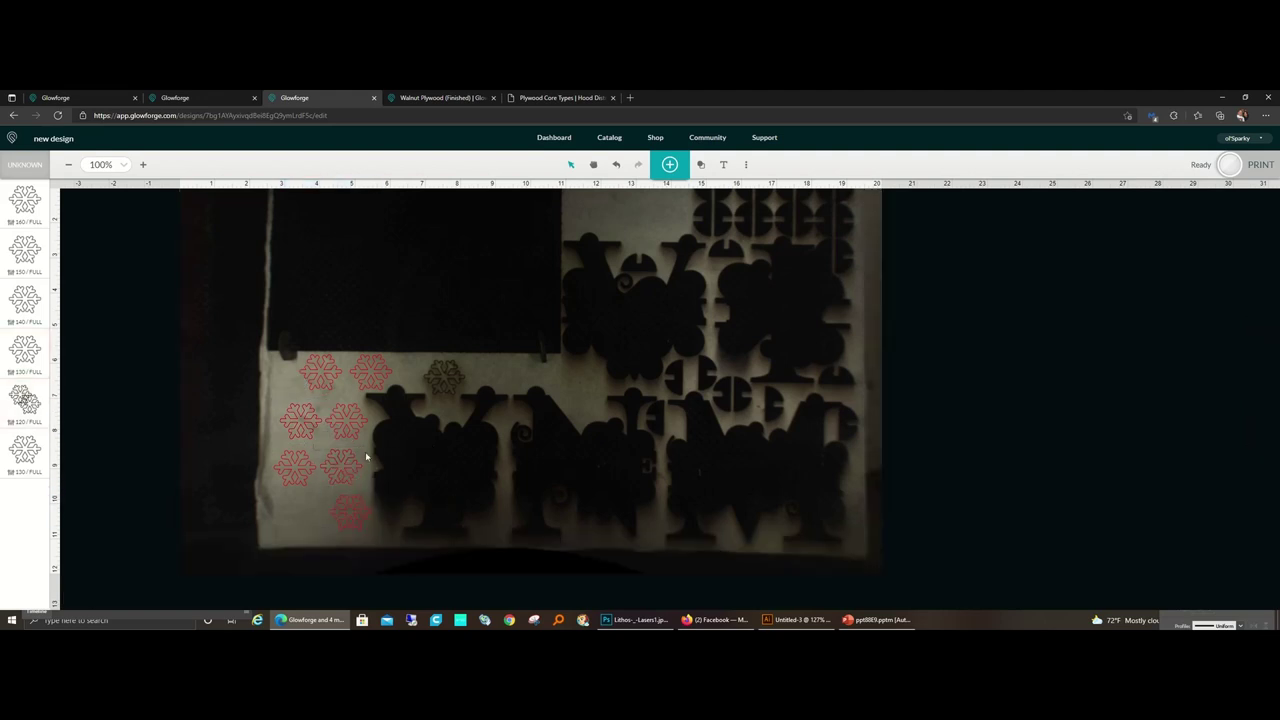
pyautogui.tripleClick(280, 570)
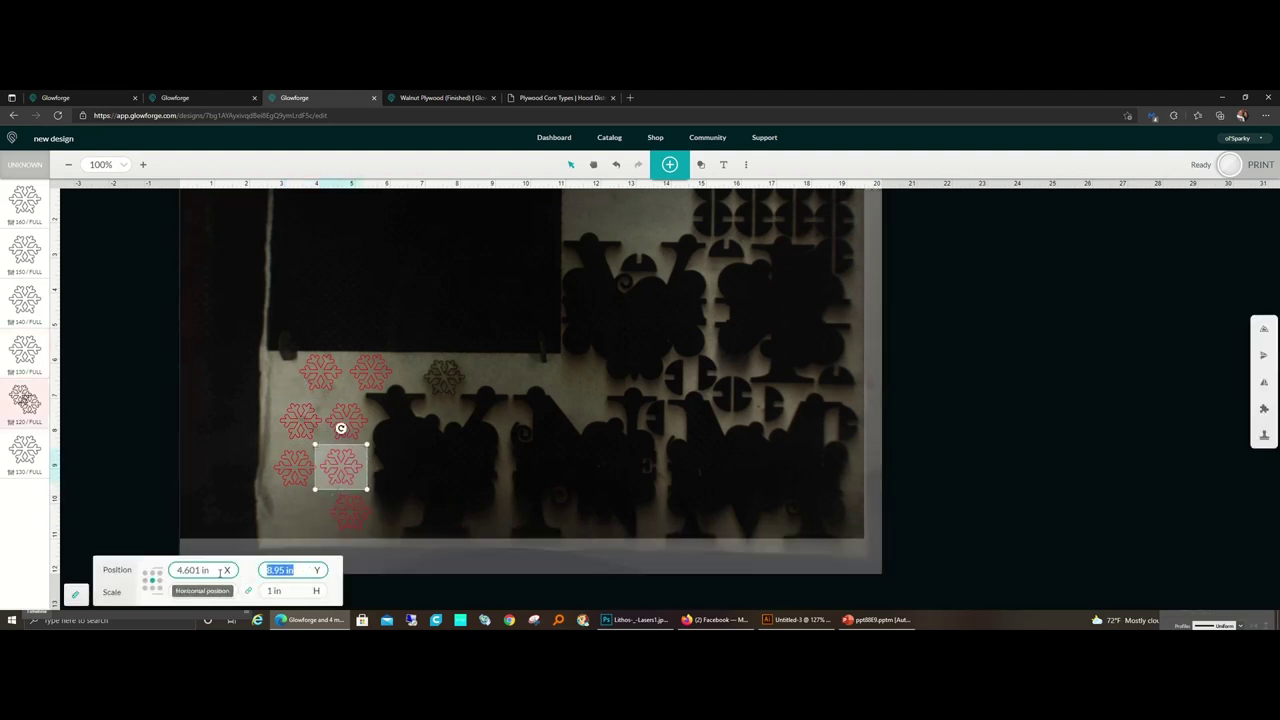
pyautogui.click(294, 467)
pyautogui.click(282, 570)
pyautogui.write('8.95')
pyautogui.click(218, 590)
pyautogui.click(350, 514)
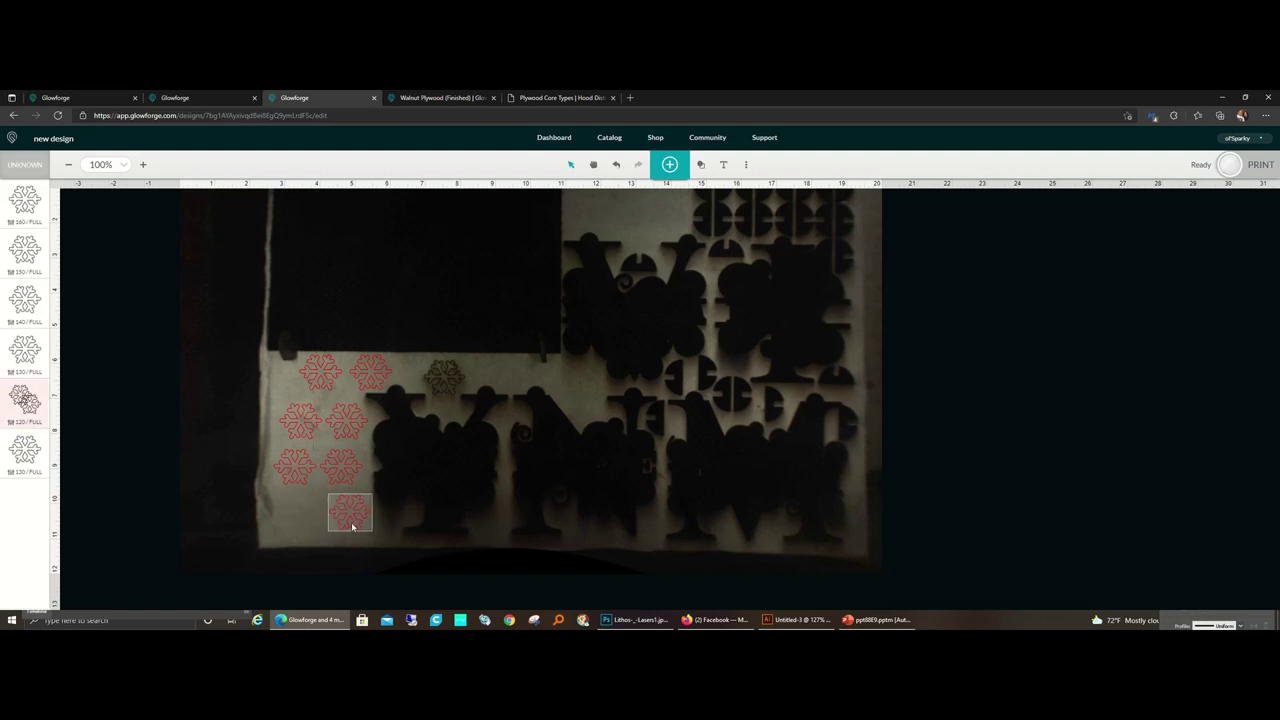
pyautogui.moveTo(351, 518); pyautogui.dragTo(339, 519)
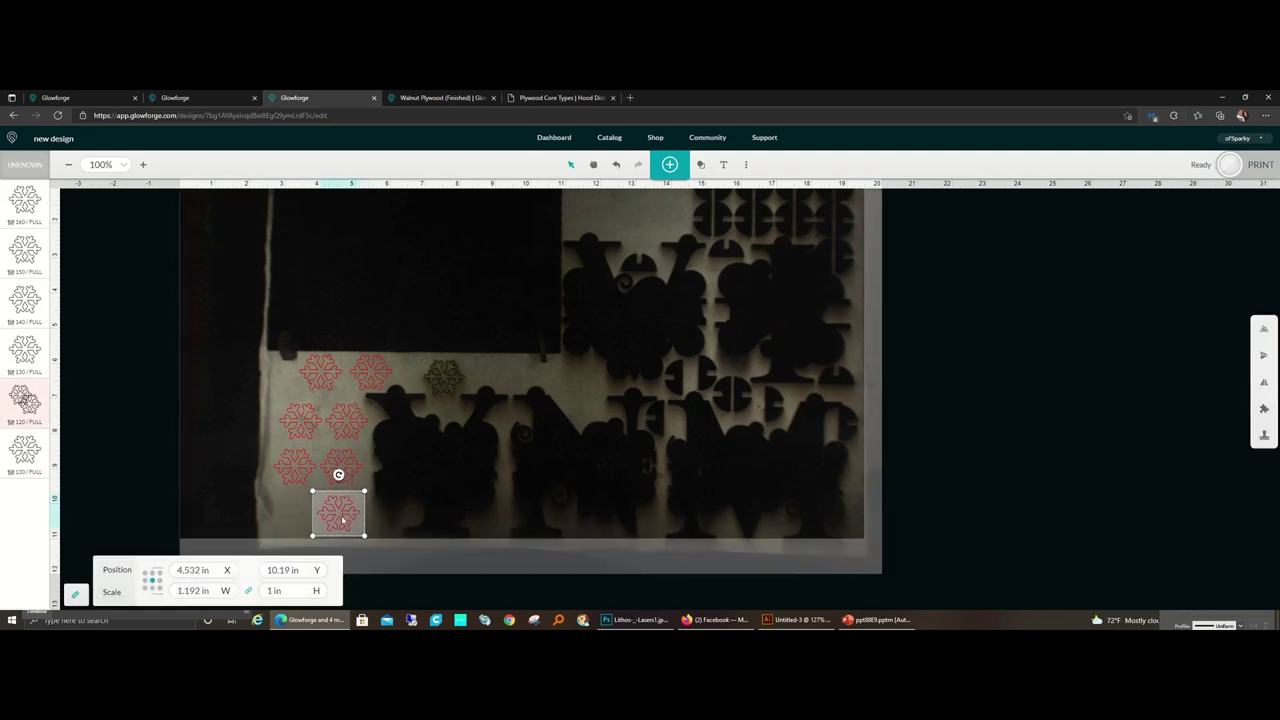
pyautogui.click(529, 438)
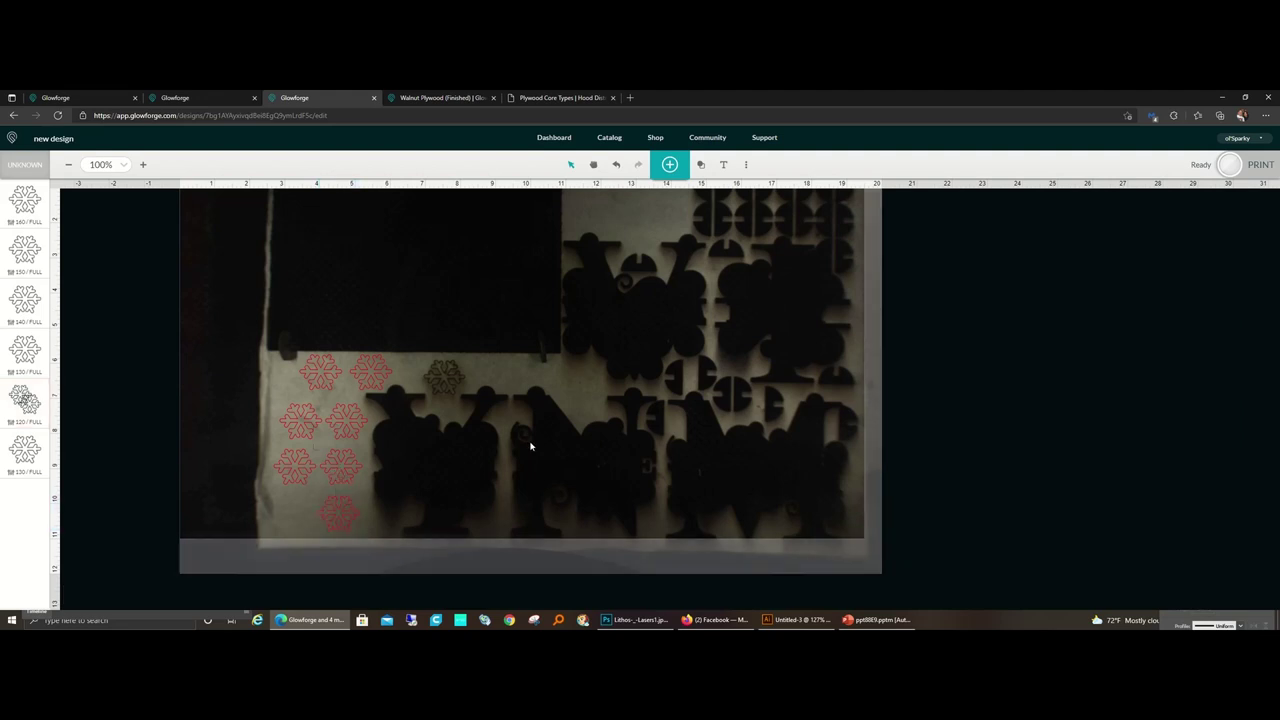
# Start the print of the six-snowflake cut test job.
pyautogui.click(1229, 166)
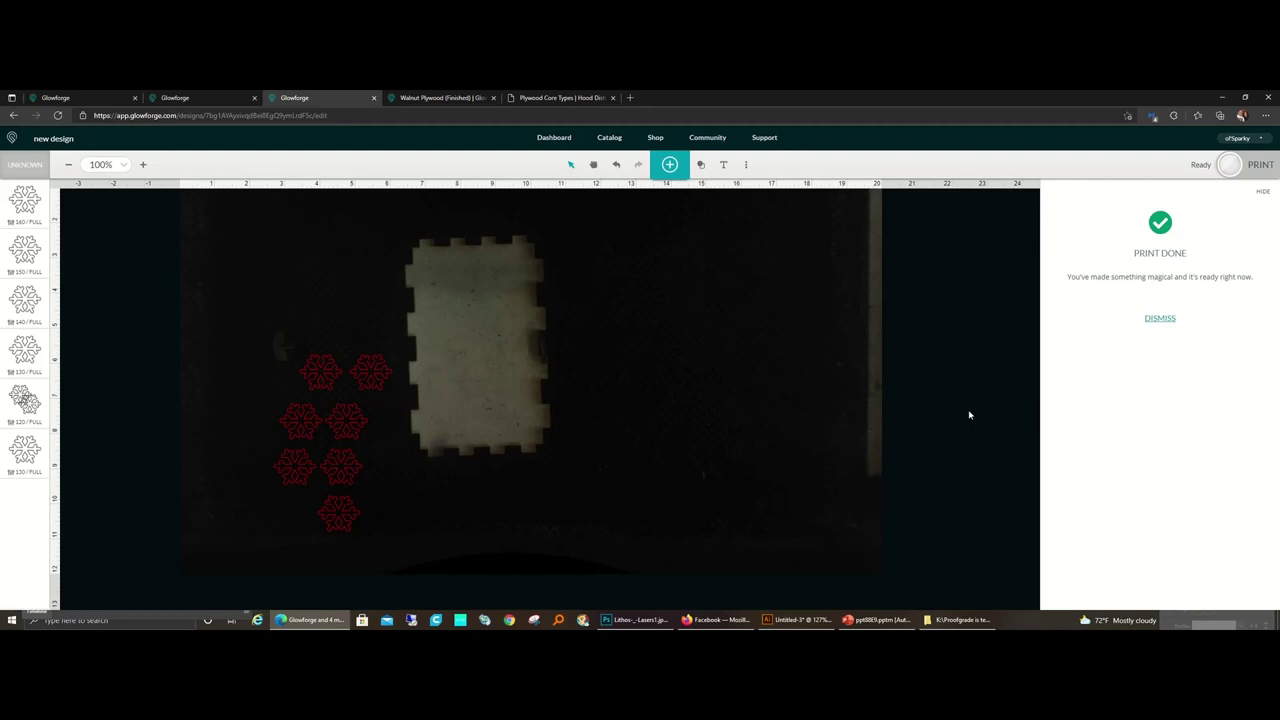
# Dismiss the print-finished notice and delete every snowflake design from the bed.
pyautogui.click(1162, 318)
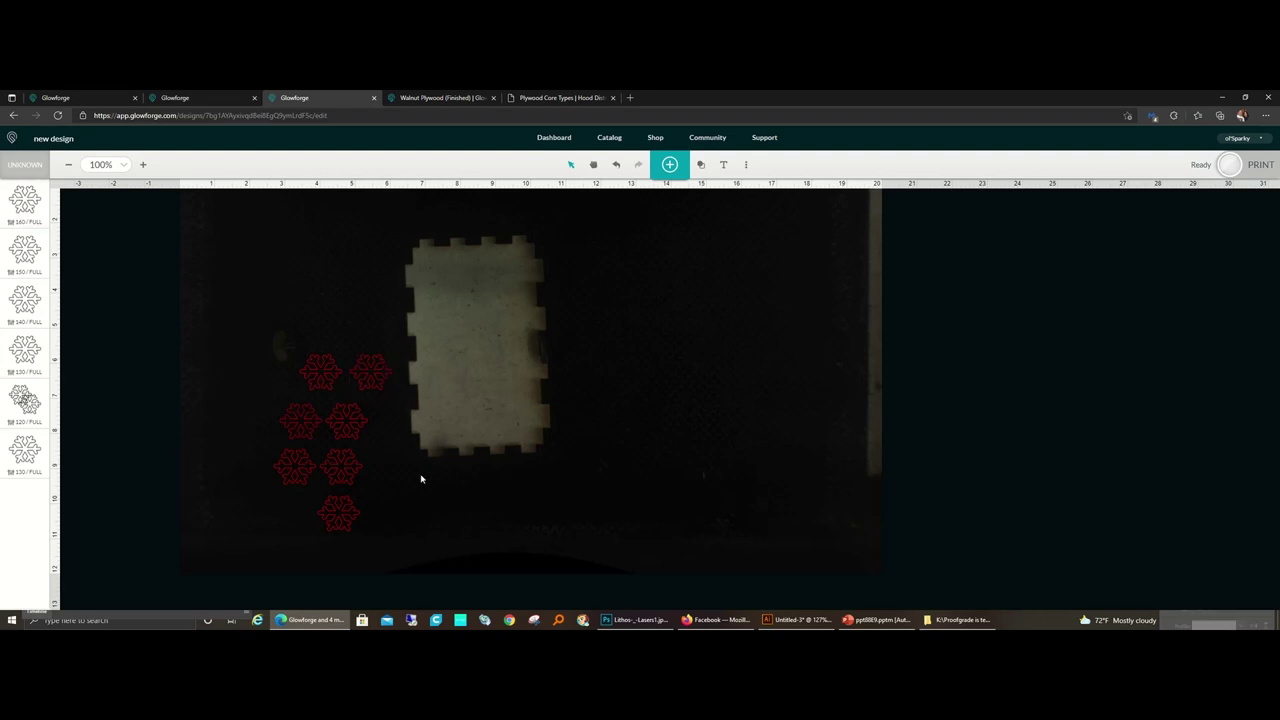
pyautogui.click(346, 523)
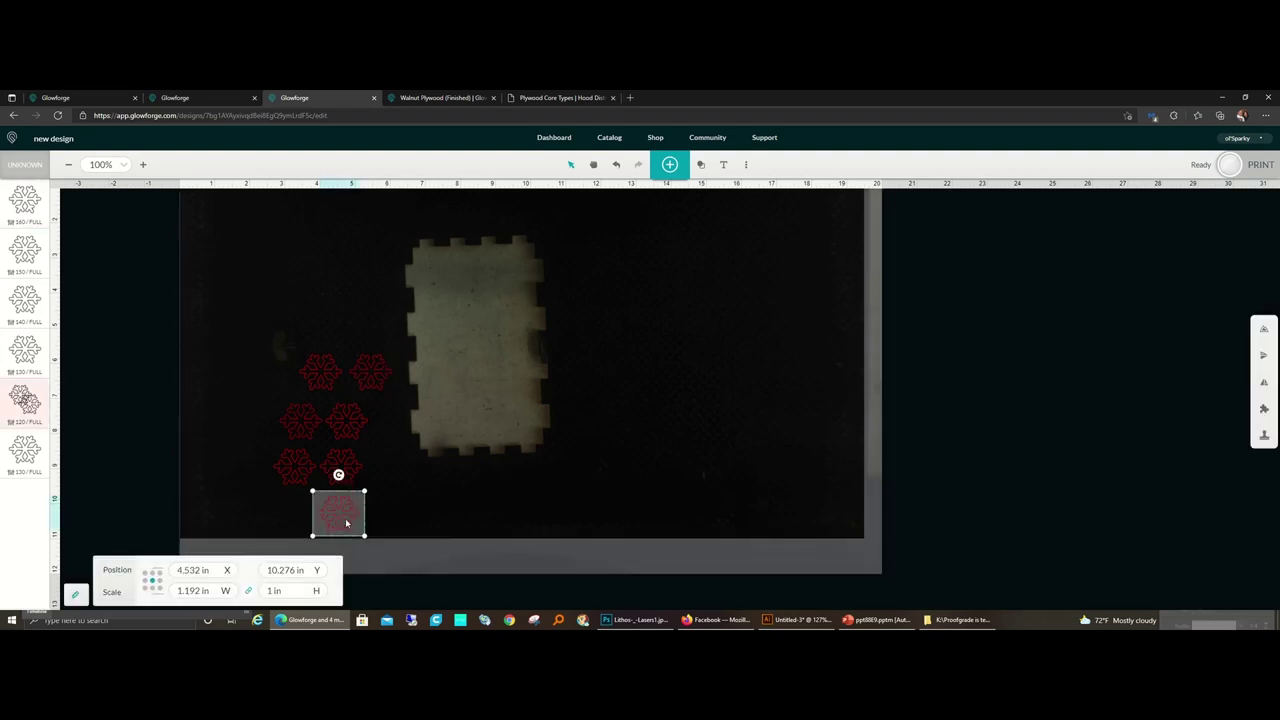
pyautogui.click(415, 496)
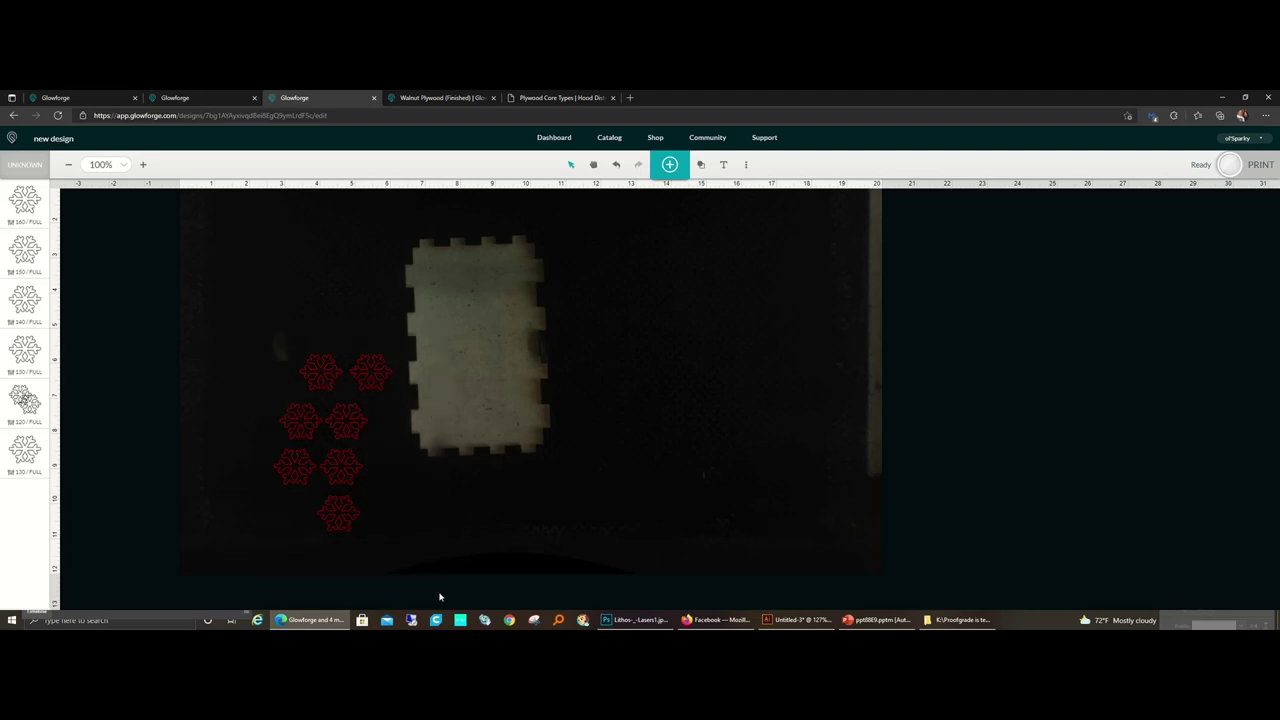
pyautogui.hotkey('ctrl', 'a')
pyautogui.press('Delete')
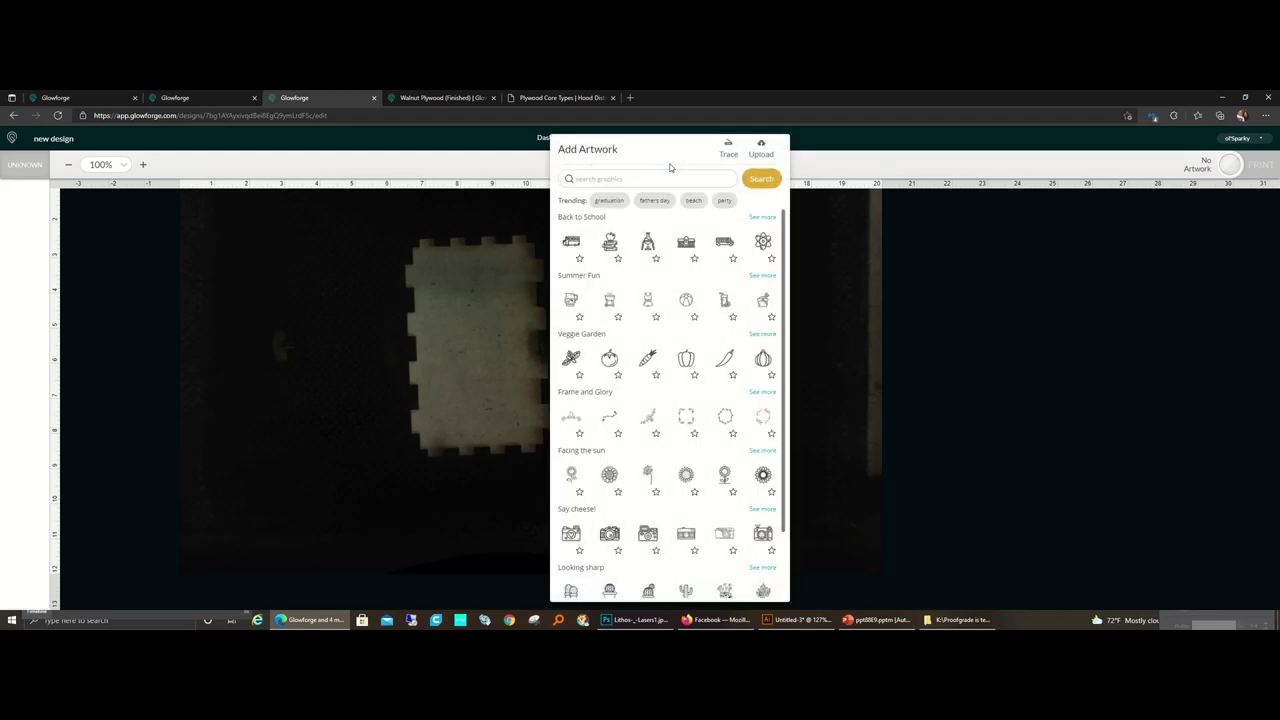
# Upload the lithophane box PDF and move its three-panel design onto the central wood piece.
pyautogui.click(757, 157)
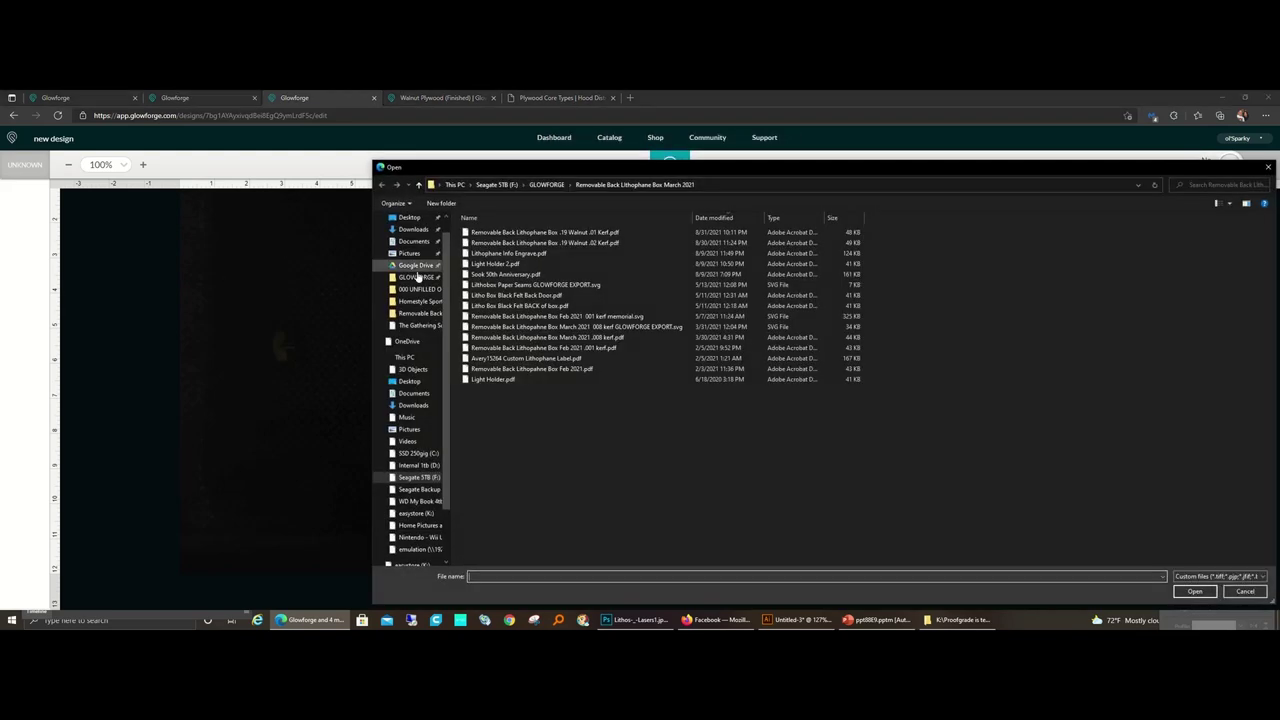
pyautogui.doubleClick(490, 252)
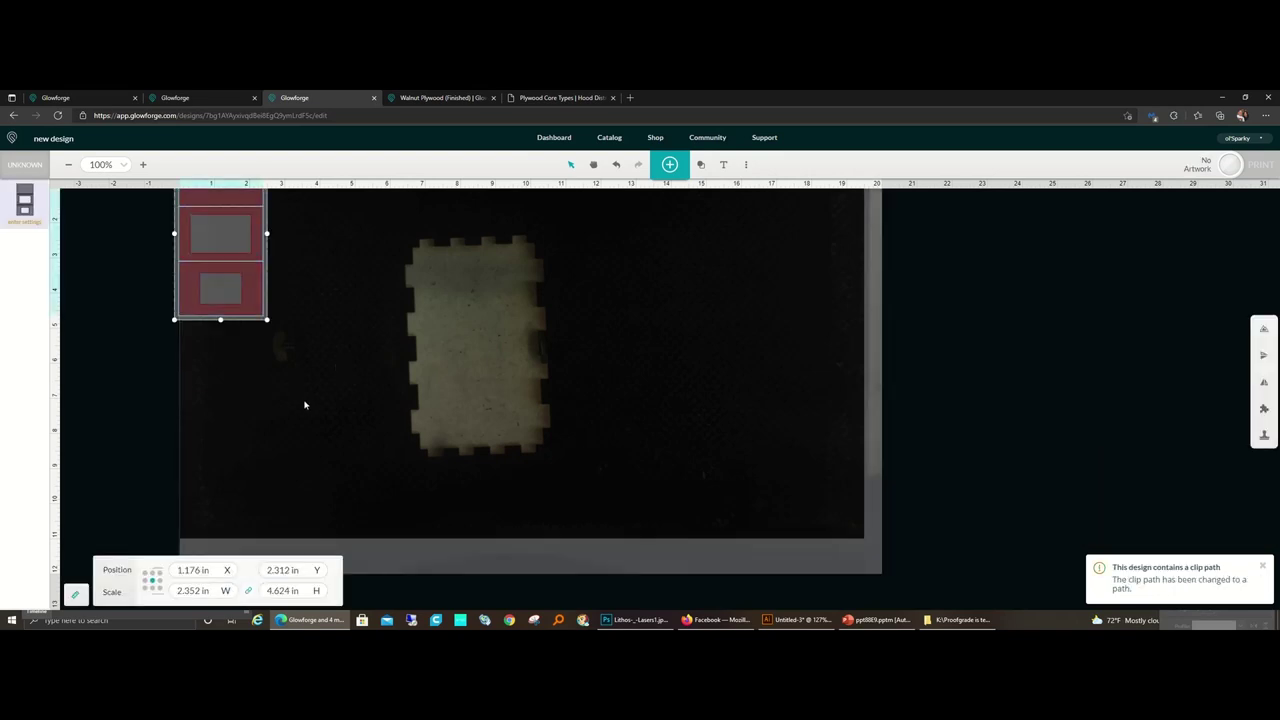
pyautogui.scroll(3, 308, 406)
pyautogui.scroll(-2, 268, 380)
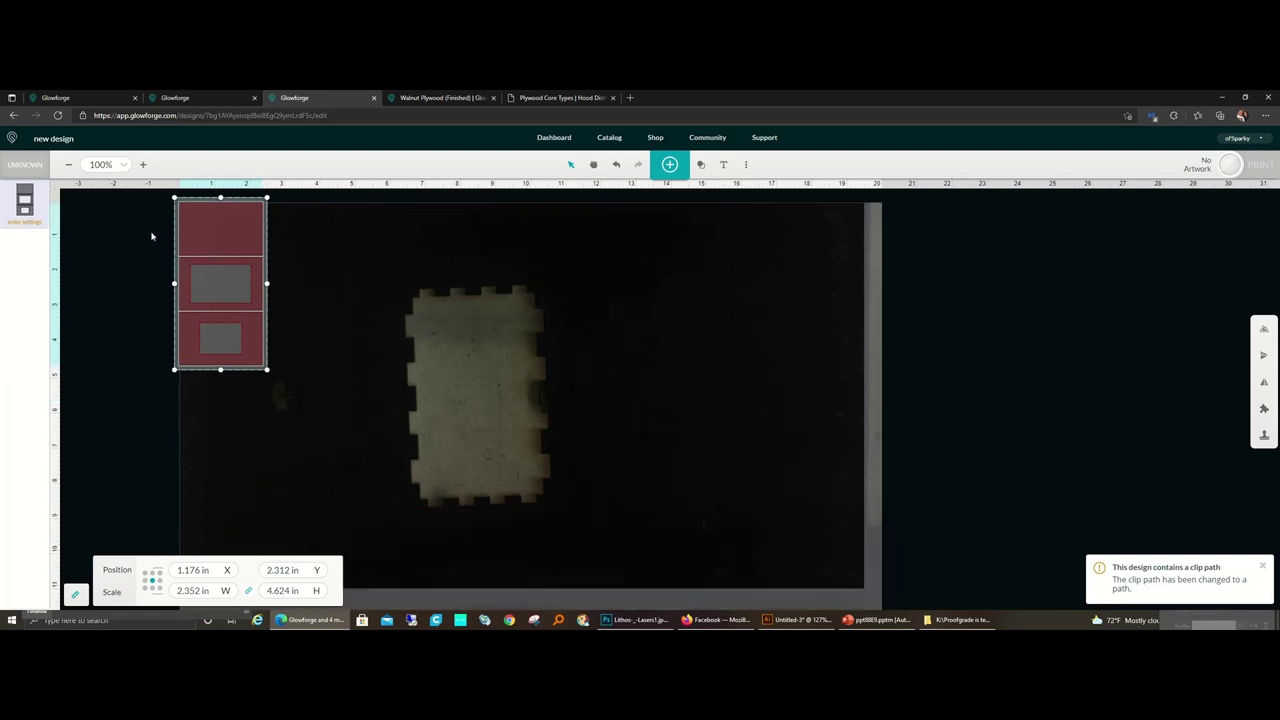
pyautogui.moveTo(126, 208); pyautogui.dragTo(342, 408)
pyautogui.moveTo(221, 230); pyautogui.dragTo(474, 344)
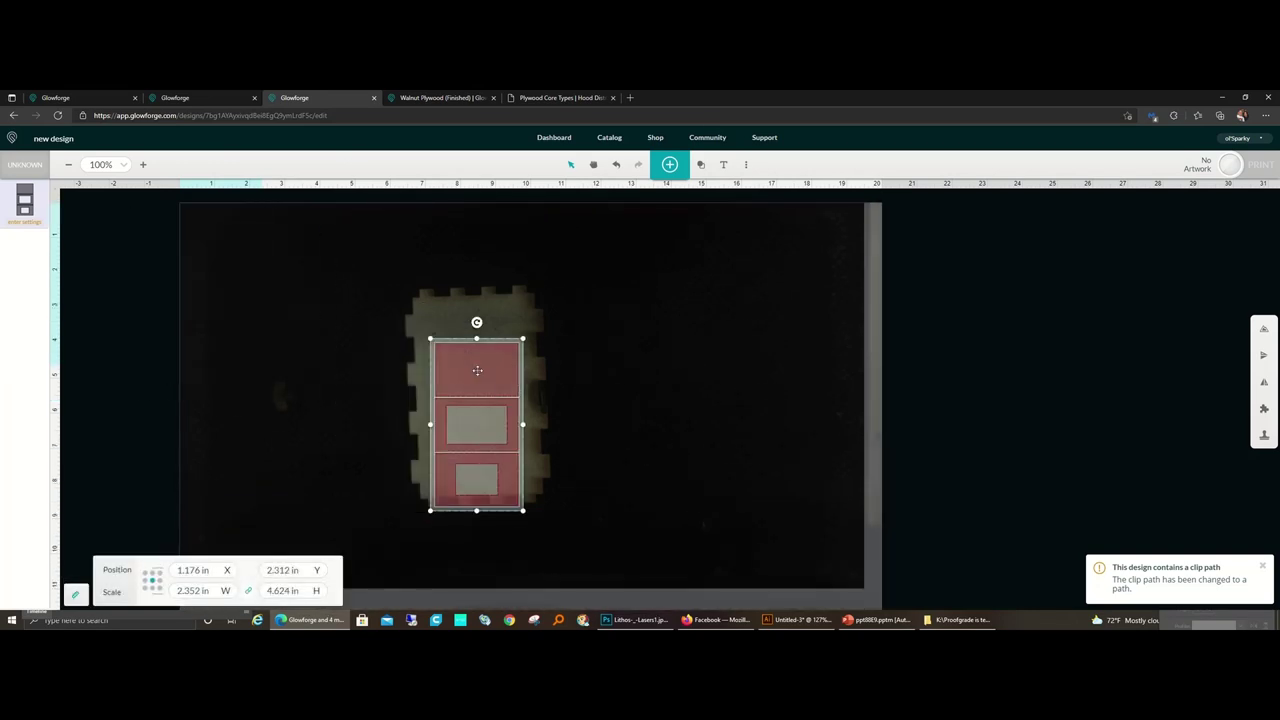
pyautogui.click(618, 382)
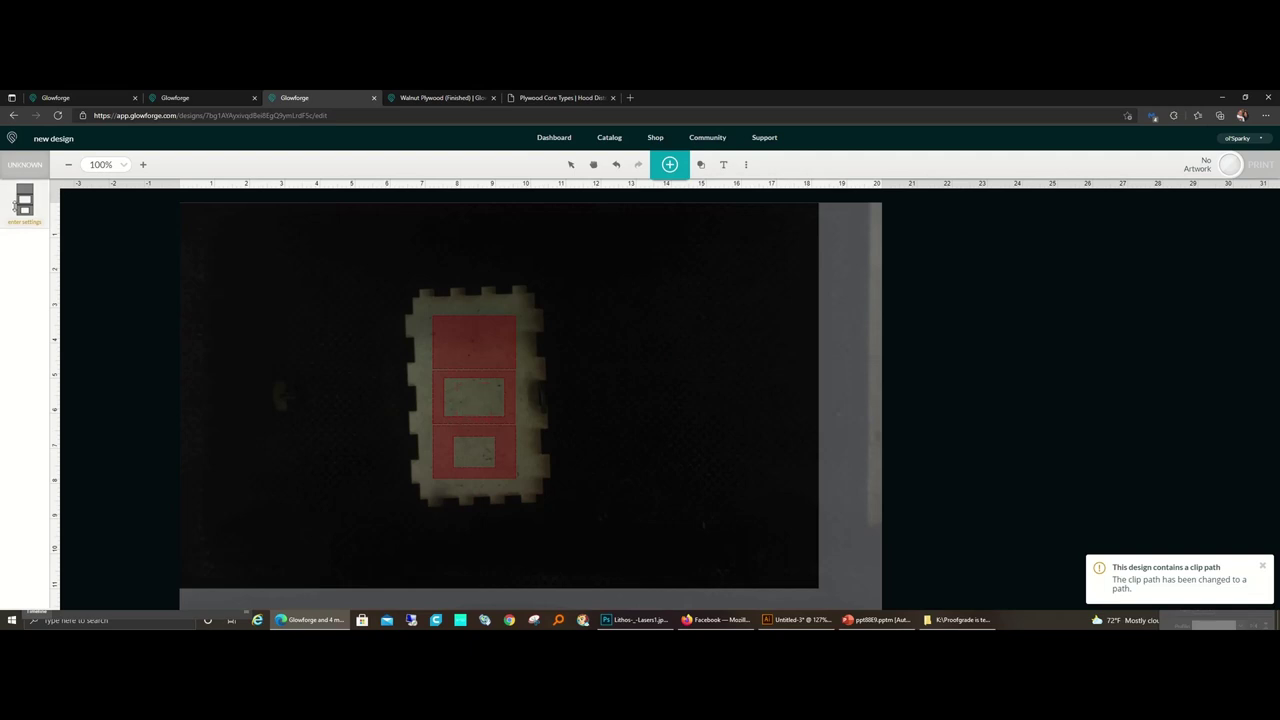
# Open the design's material settings and pick a cut preset to customize.
pyautogui.click(20, 200)
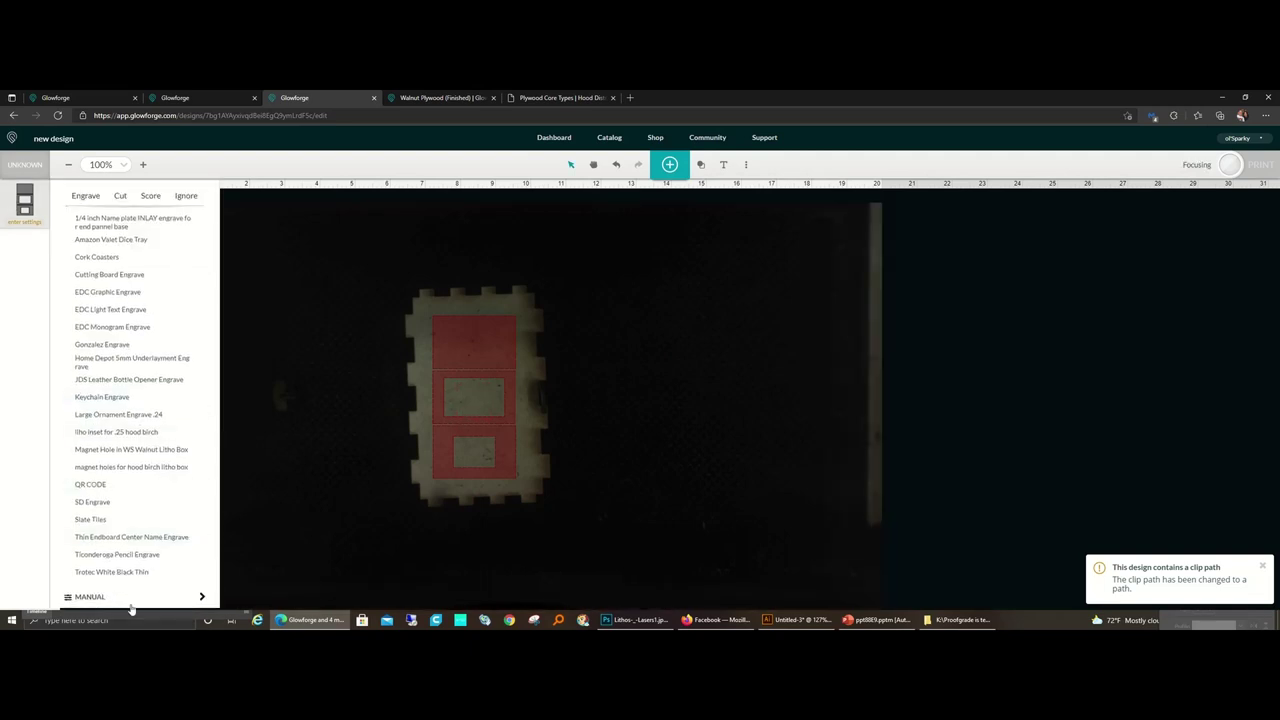
pyautogui.click(128, 603)
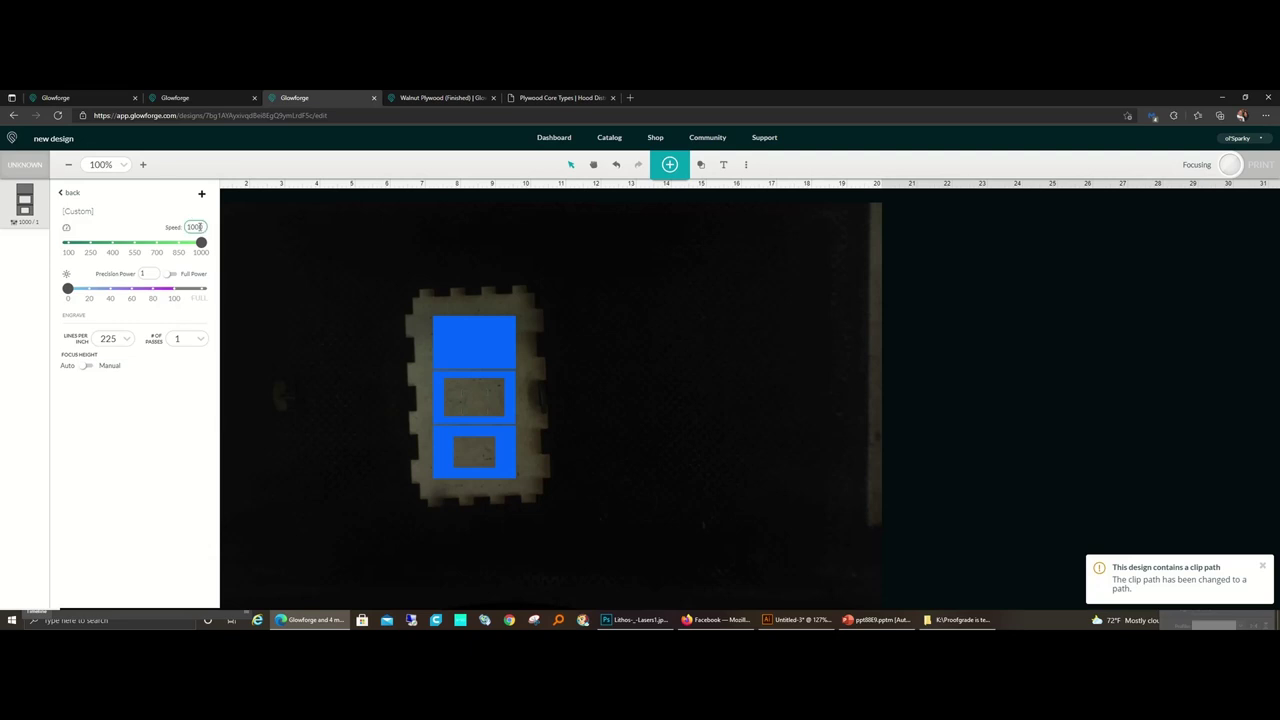
pyautogui.click(70, 192)
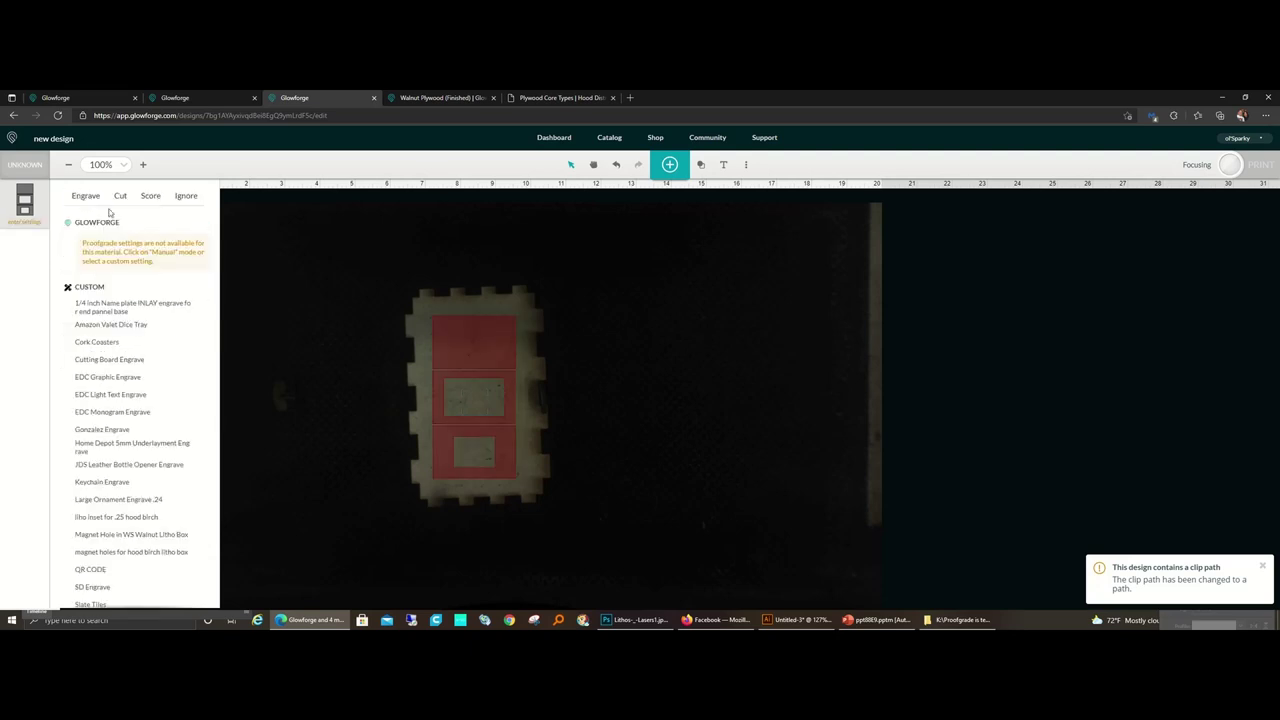
pyautogui.click(119, 198)
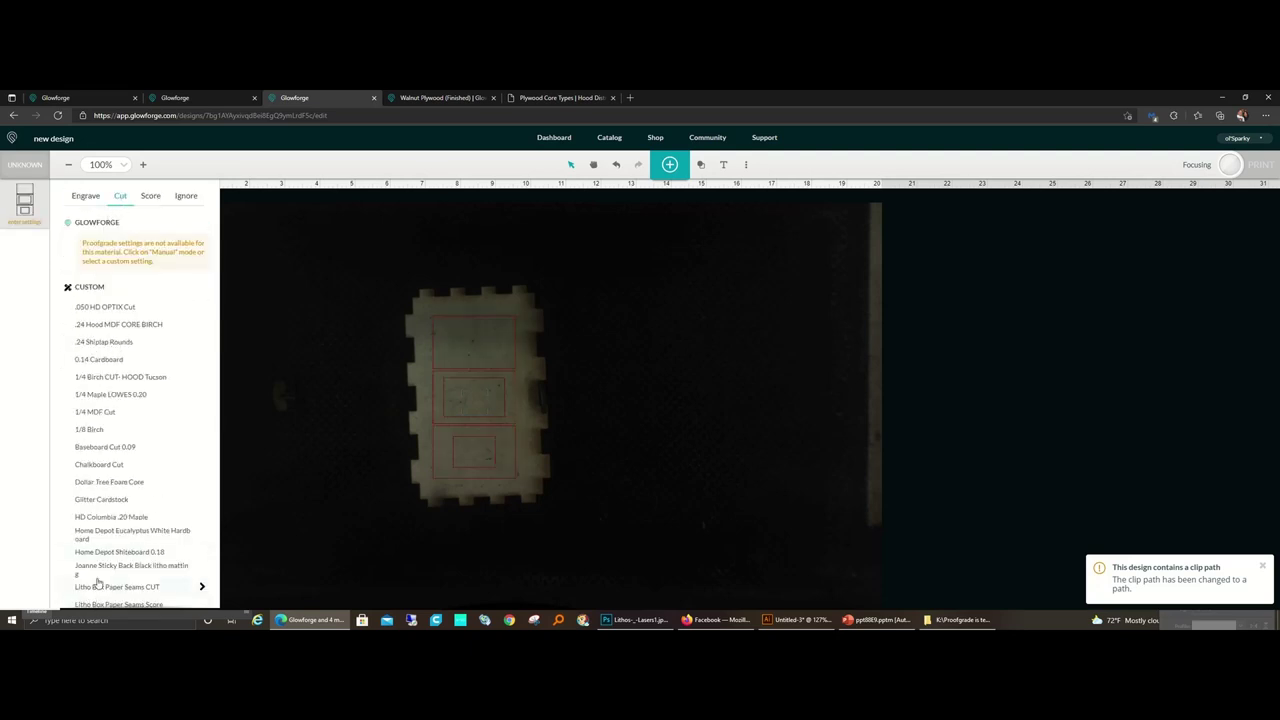
pyautogui.scroll(-1, 102, 569)
pyautogui.click(122, 602)
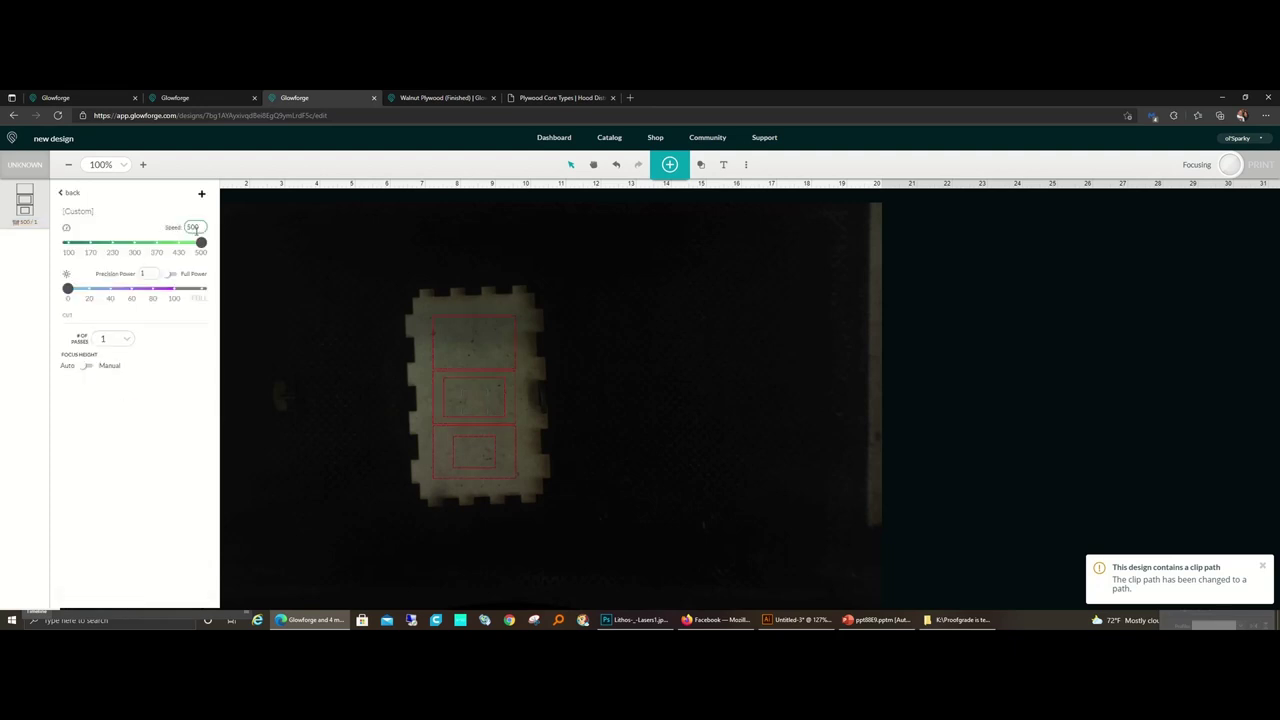
# Customize the cut to speed 140, full power, and manual focus height 0.19.
pyautogui.moveTo(201, 228); pyautogui.dragTo(154, 229)
pyautogui.write('140')
pyautogui.click(171, 274)
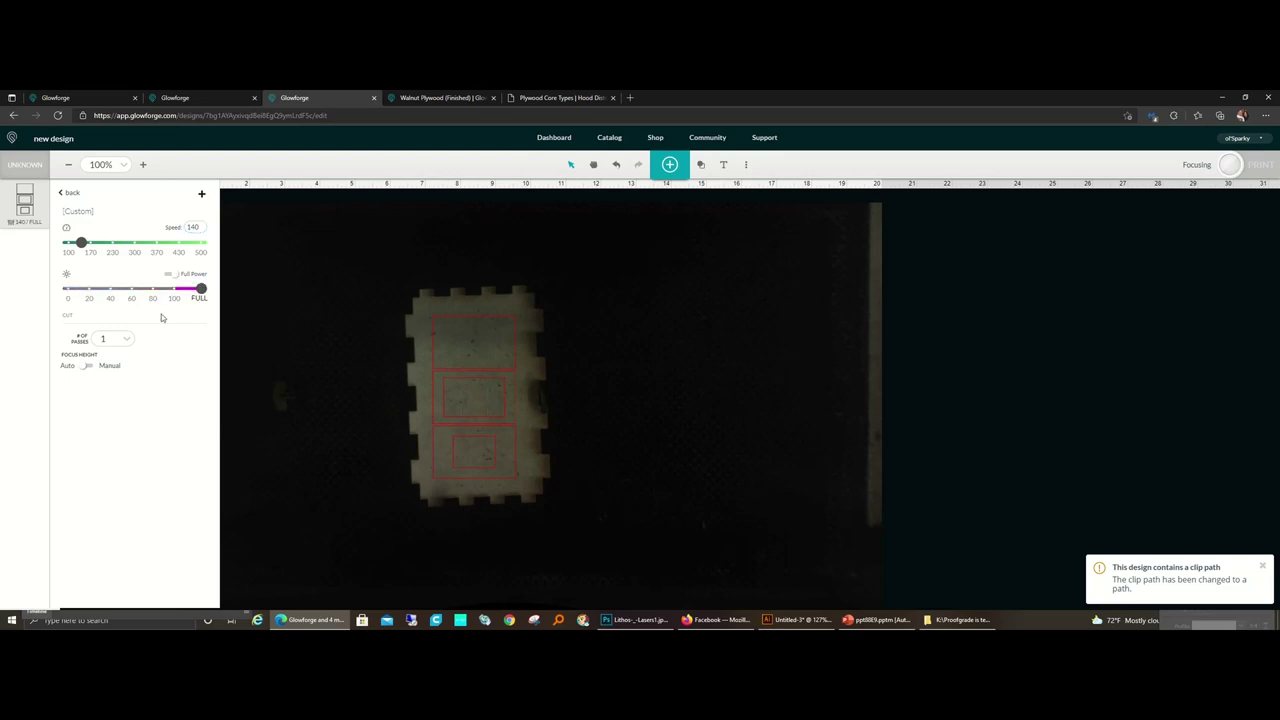
pyautogui.click(86, 366)
pyautogui.click(150, 367)
pyautogui.write('0.19')
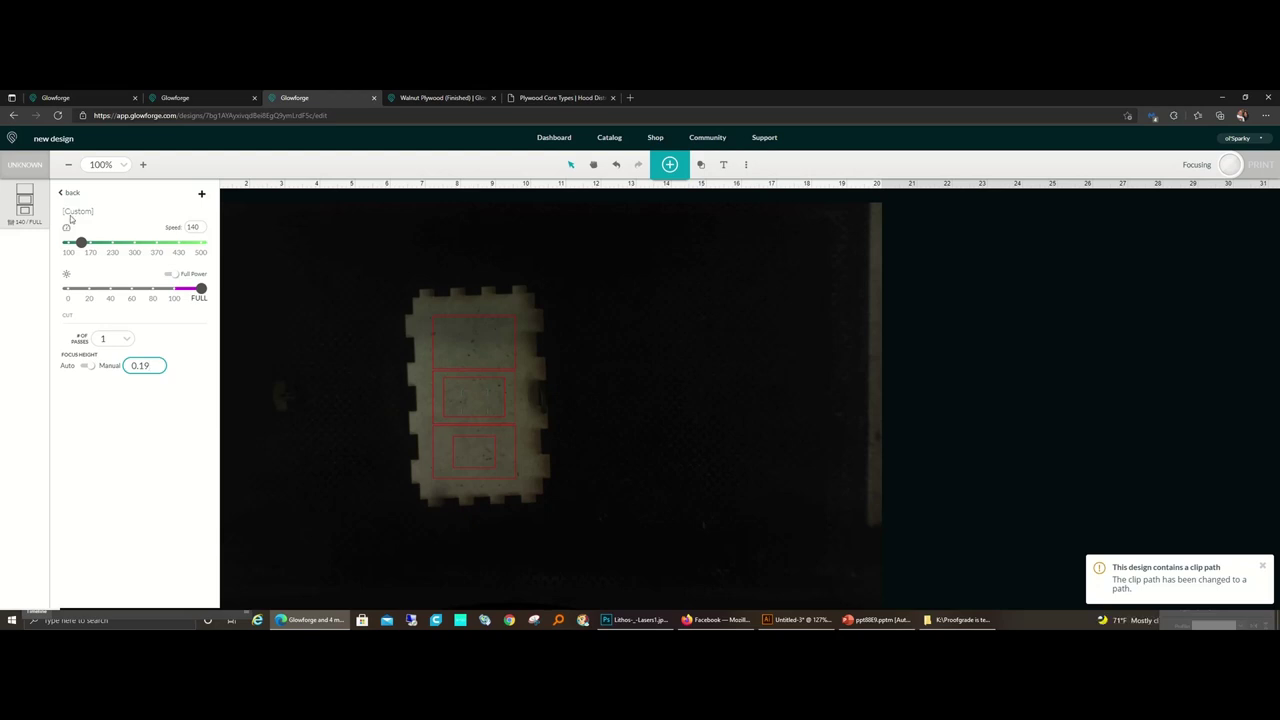
pyautogui.click(277, 308)
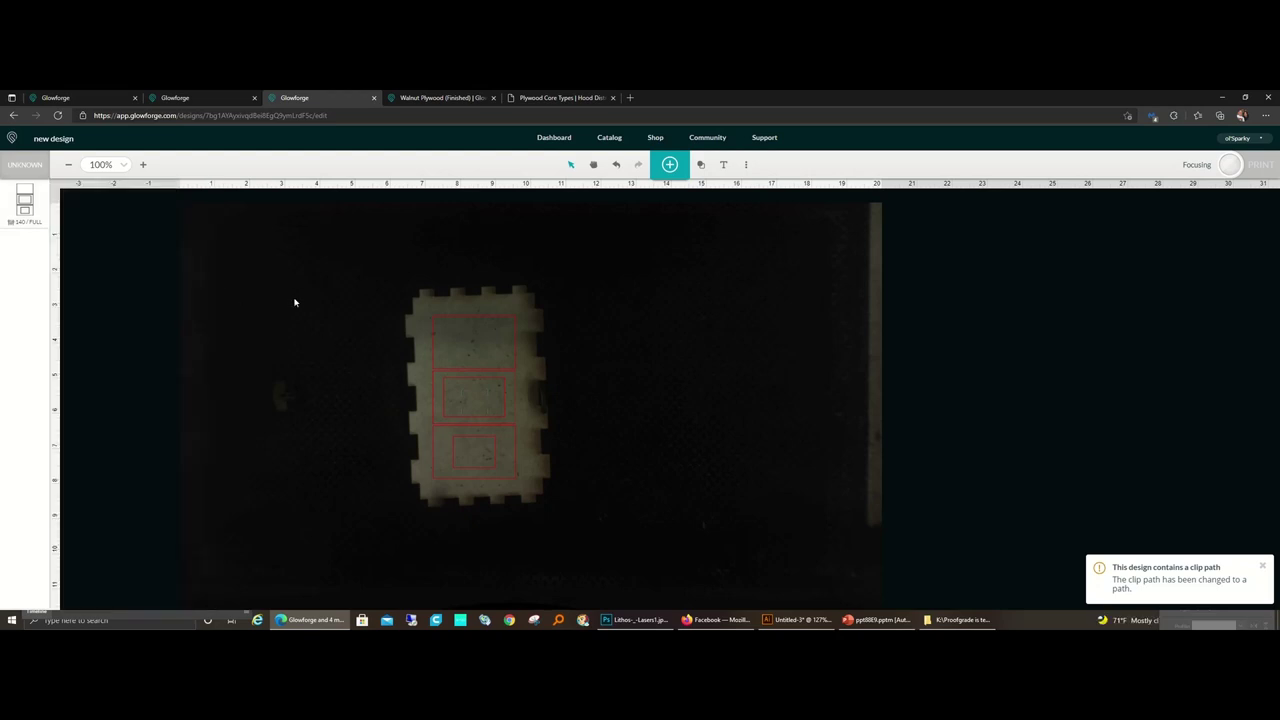
# Select and deselect the box test design to refresh the bed image.
pyautogui.moveTo(340, 268); pyautogui.dragTo(612, 538)
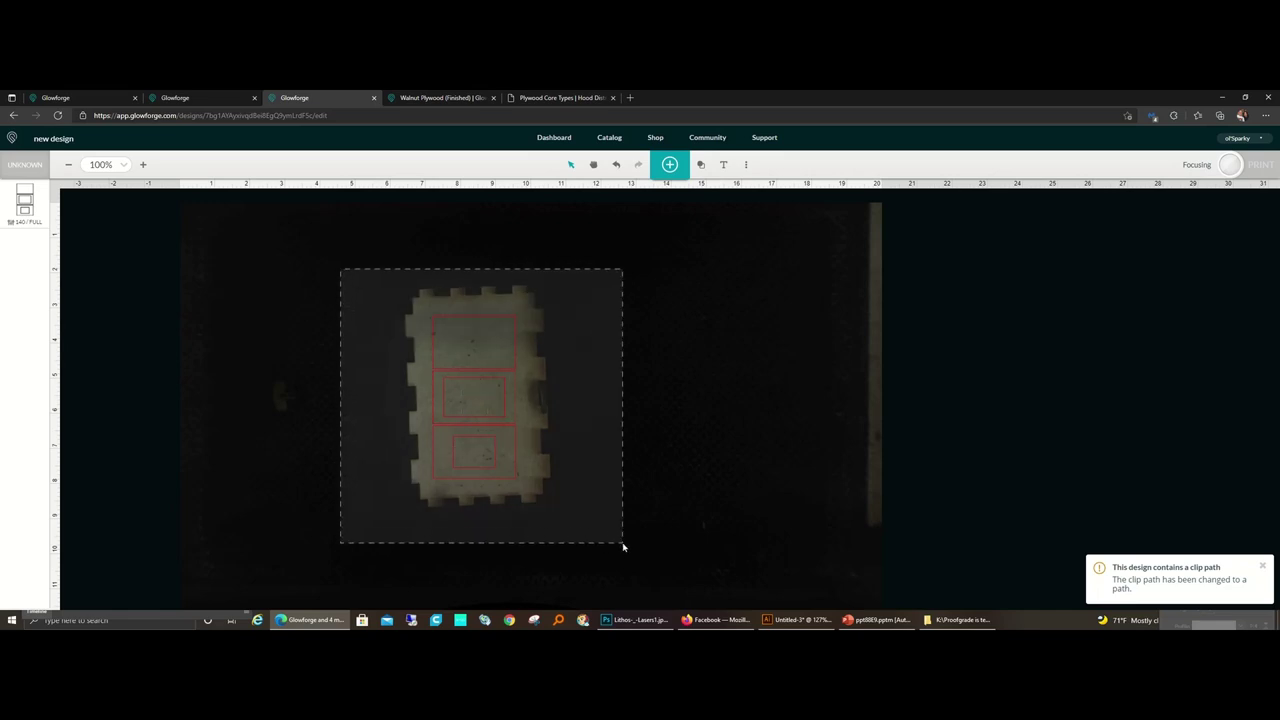
pyautogui.click(671, 387)
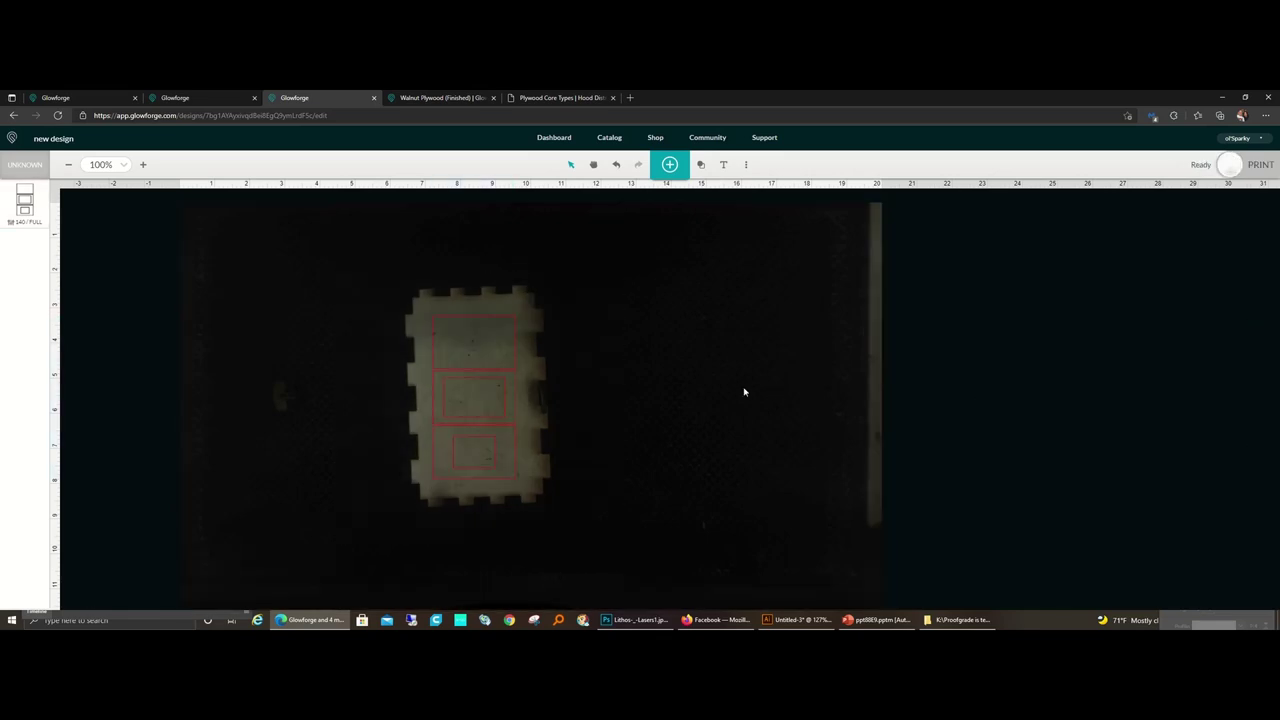
pyautogui.moveTo(624, 294); pyautogui.dragTo(401, 527)
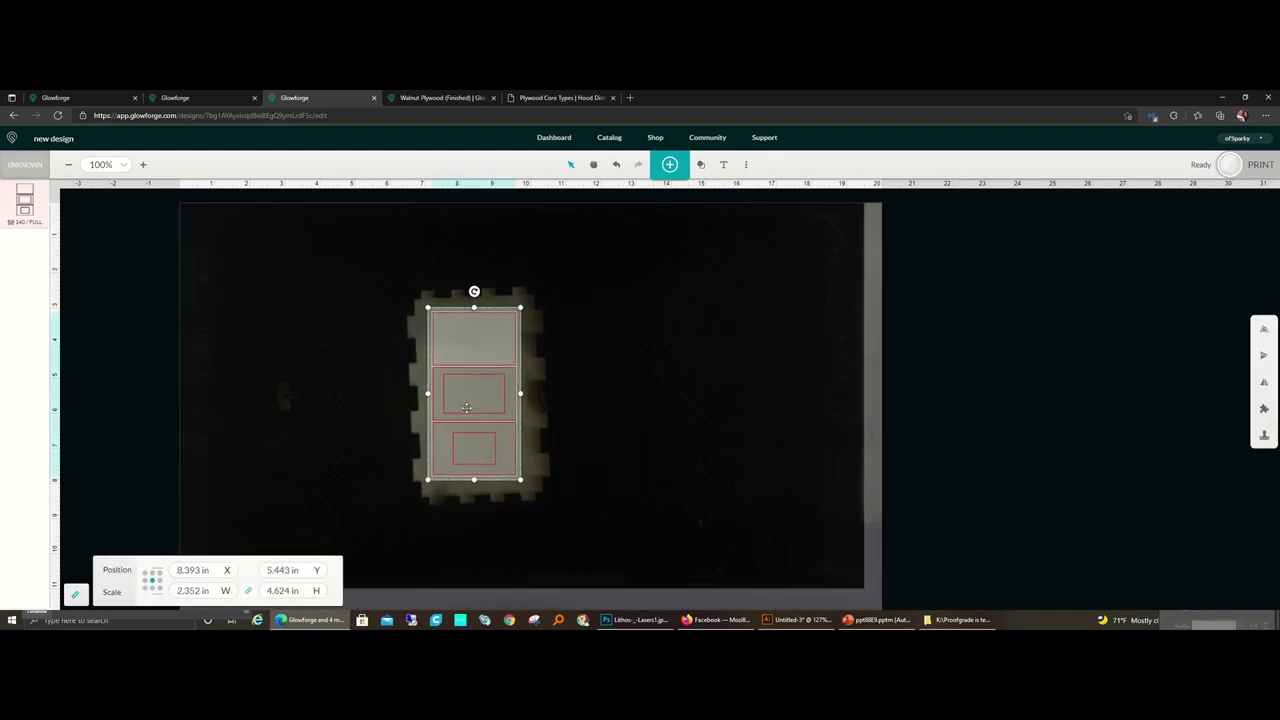
pyautogui.click(766, 277)
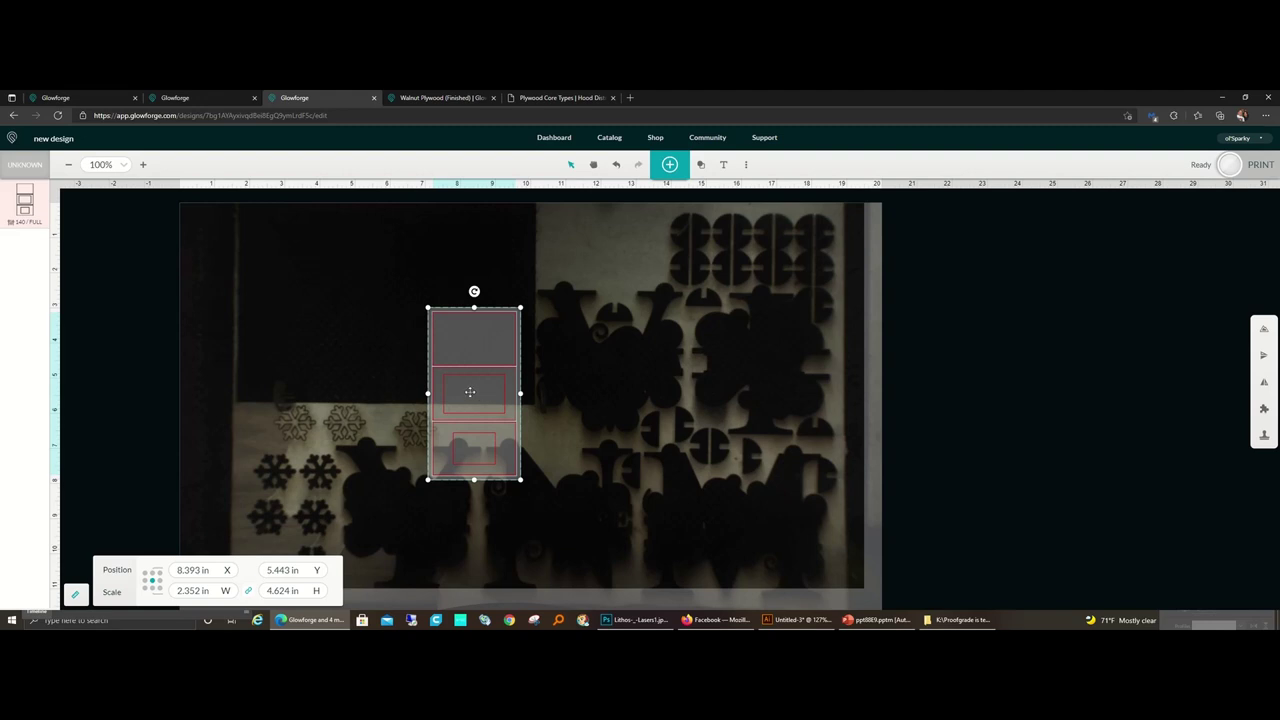
# Move the test design off the bed, then undo back to the earlier snowflake layout.
pyautogui.scroll(-2, 292, 505)
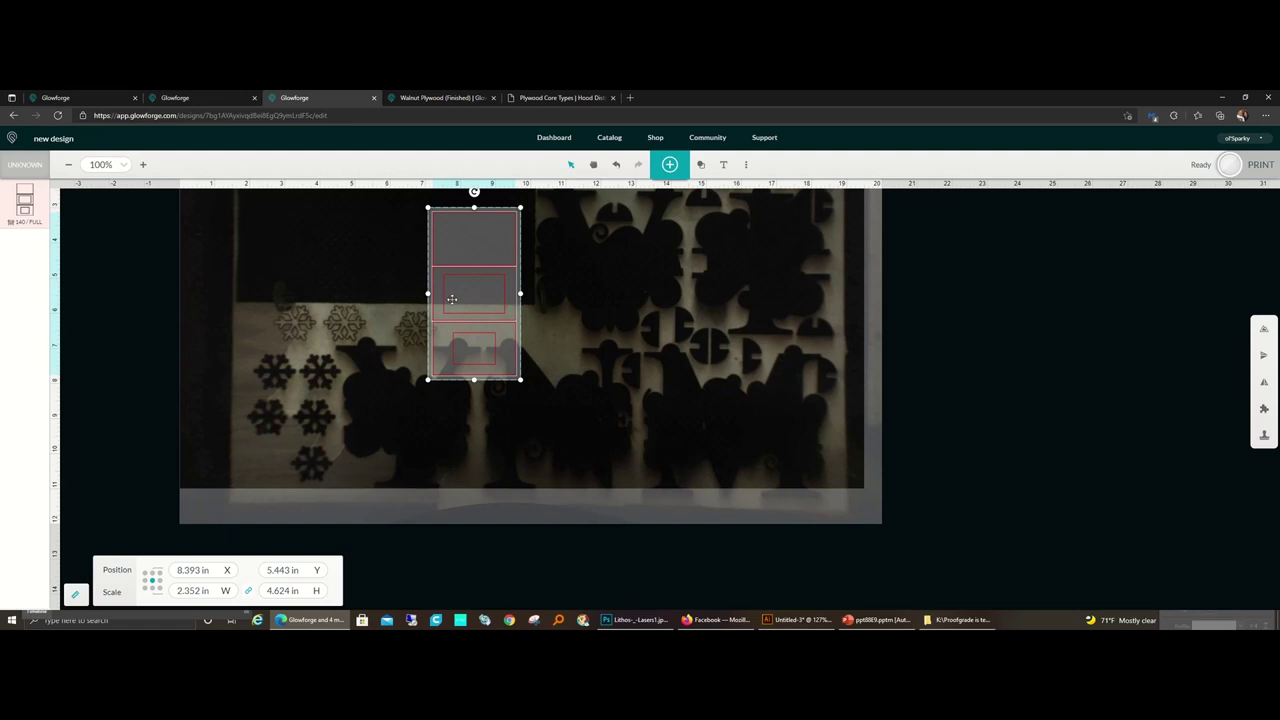
pyautogui.moveTo(454, 300); pyautogui.dragTo(967, 345)
pyautogui.click(656, 370)
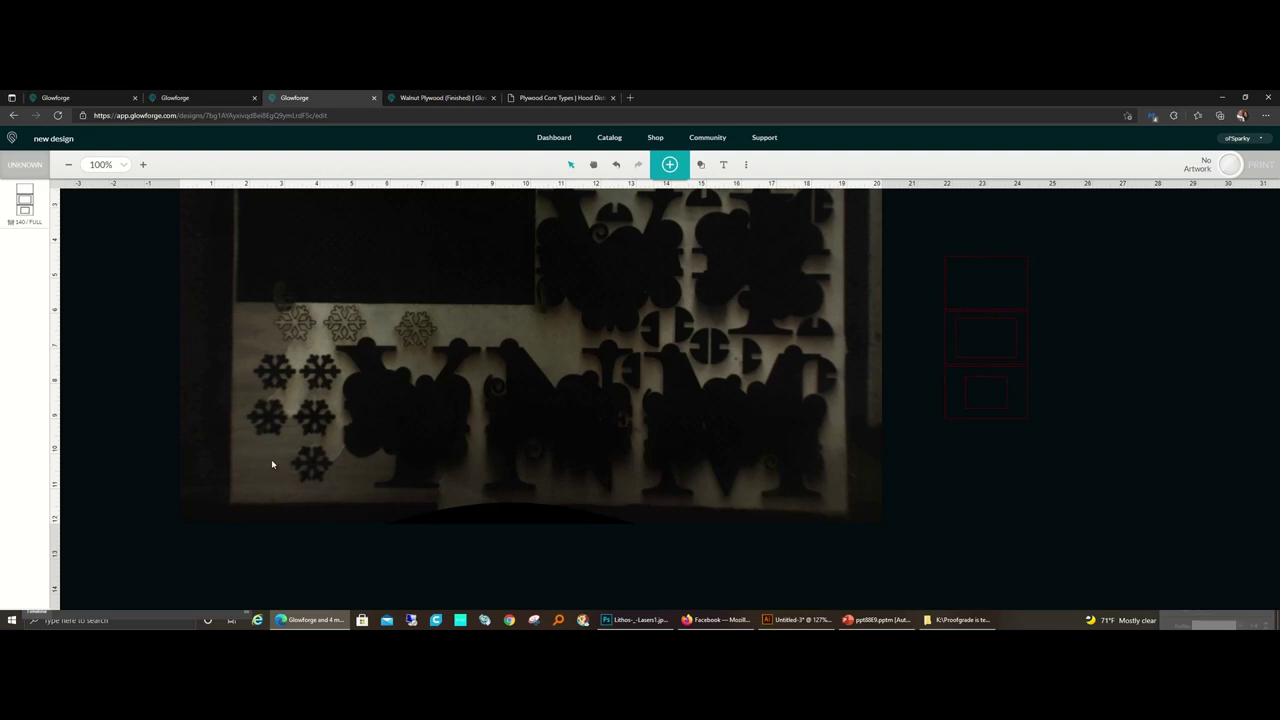
pyautogui.click(615, 165)
pyautogui.click(615, 165)
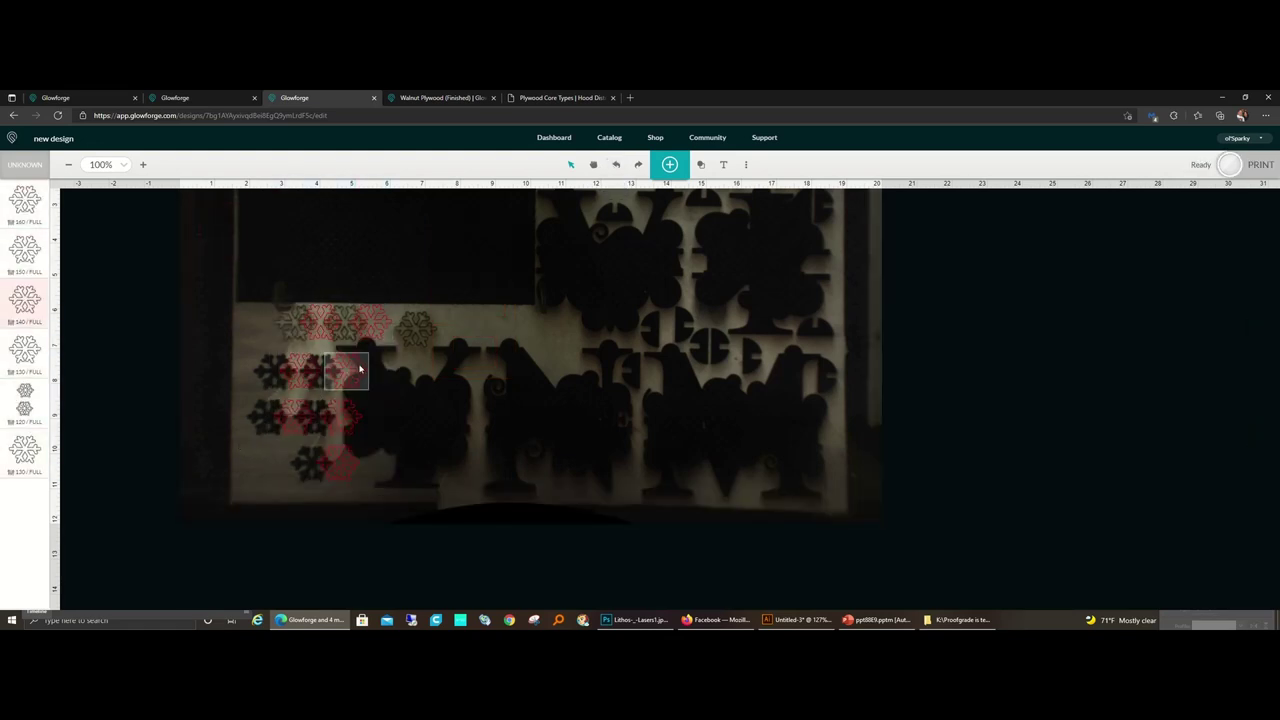
# Delete the extra snowflakes, keeping one red snowflake at lower left, and review its cut settings.
pyautogui.moveTo(340, 382)
pyautogui.mouseDown()
pyautogui.moveTo(283, 455)
pyautogui.moveTo(249, 473)
pyautogui.mouseUp()
pyautogui.moveTo(296, 273)
pyautogui.mouseDown()
pyautogui.moveTo(457, 366)
pyautogui.moveTo(299, 511)
pyautogui.mouseUp()
pyautogui.press('Delete')
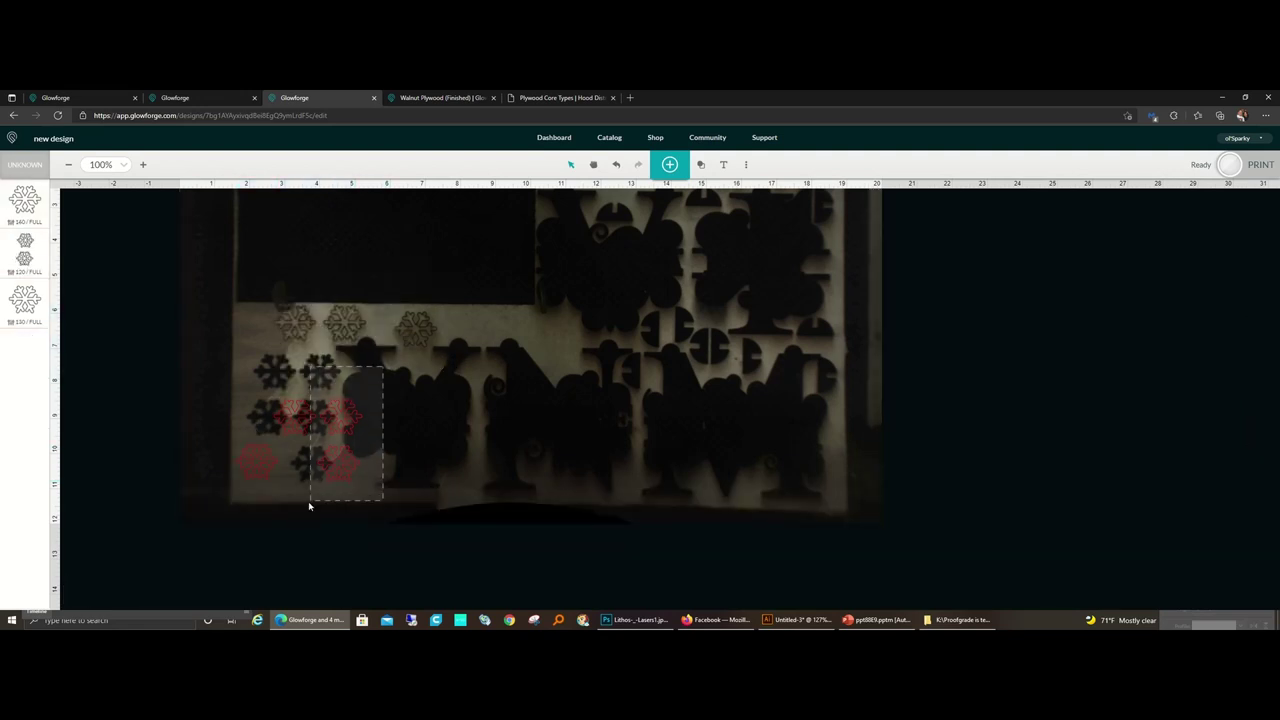
pyautogui.press('Delete')
pyautogui.click(262, 460)
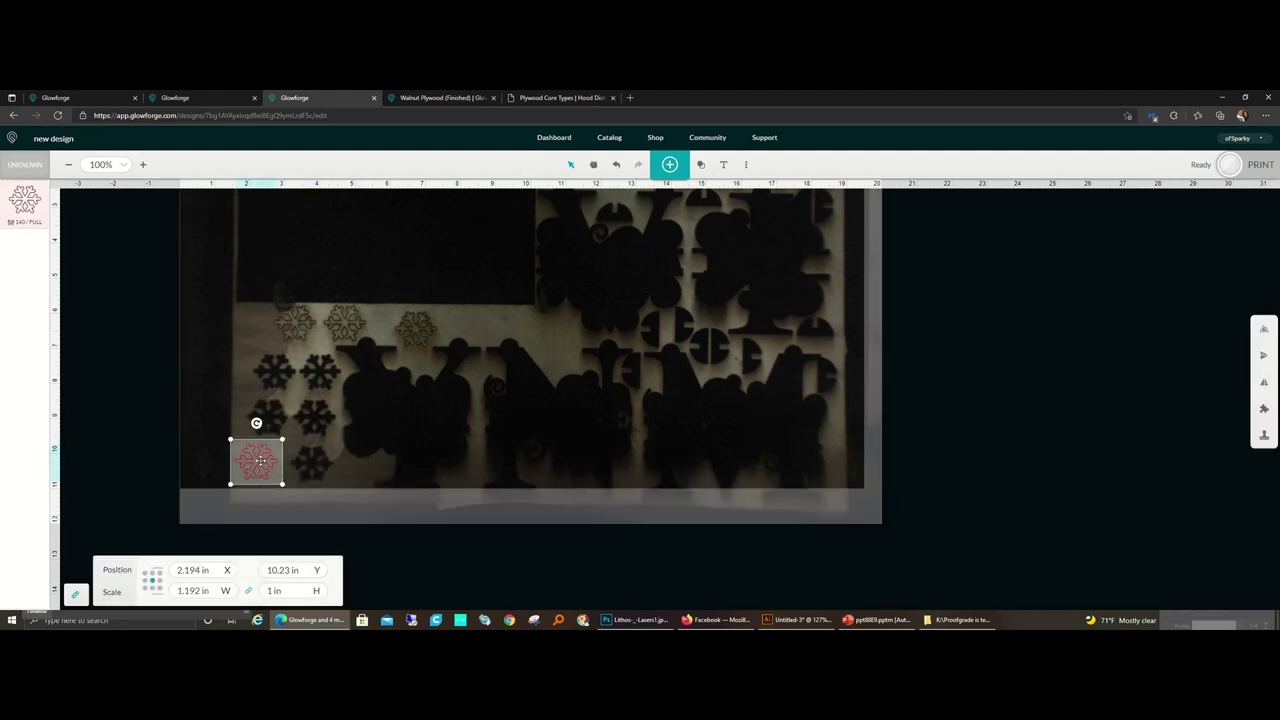
pyautogui.click(10, 202)
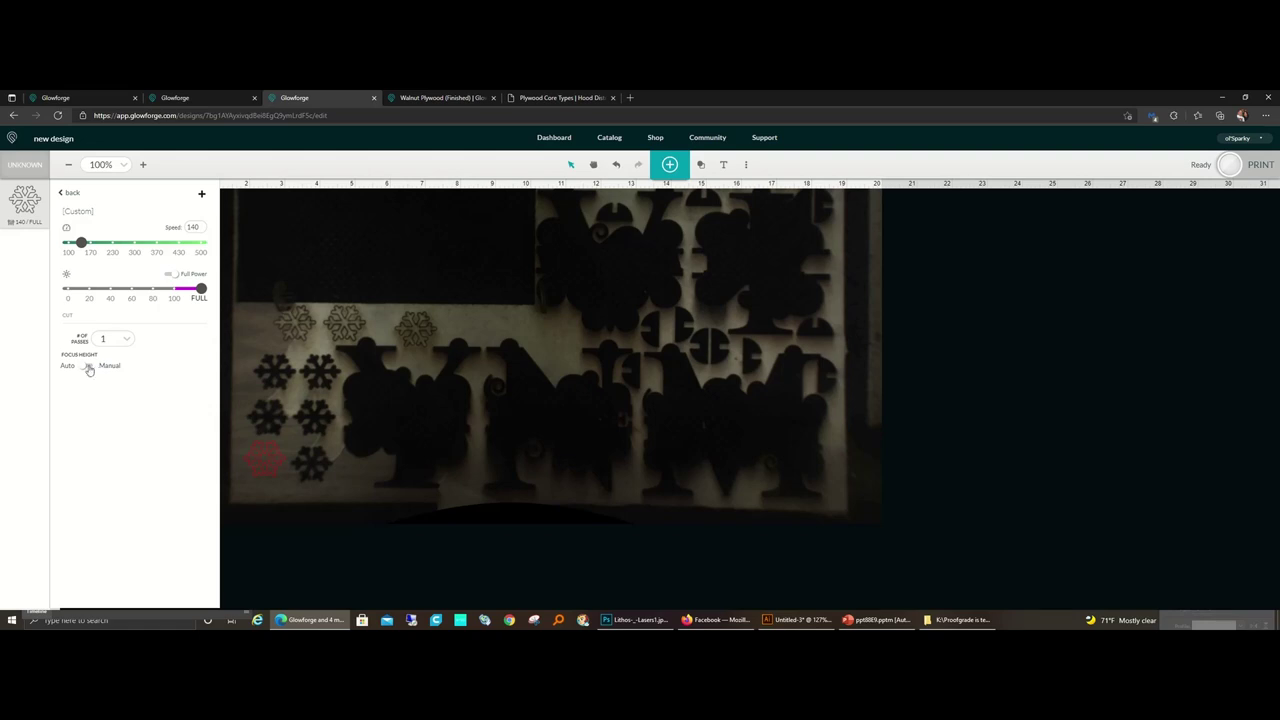
pyautogui.click(399, 411)
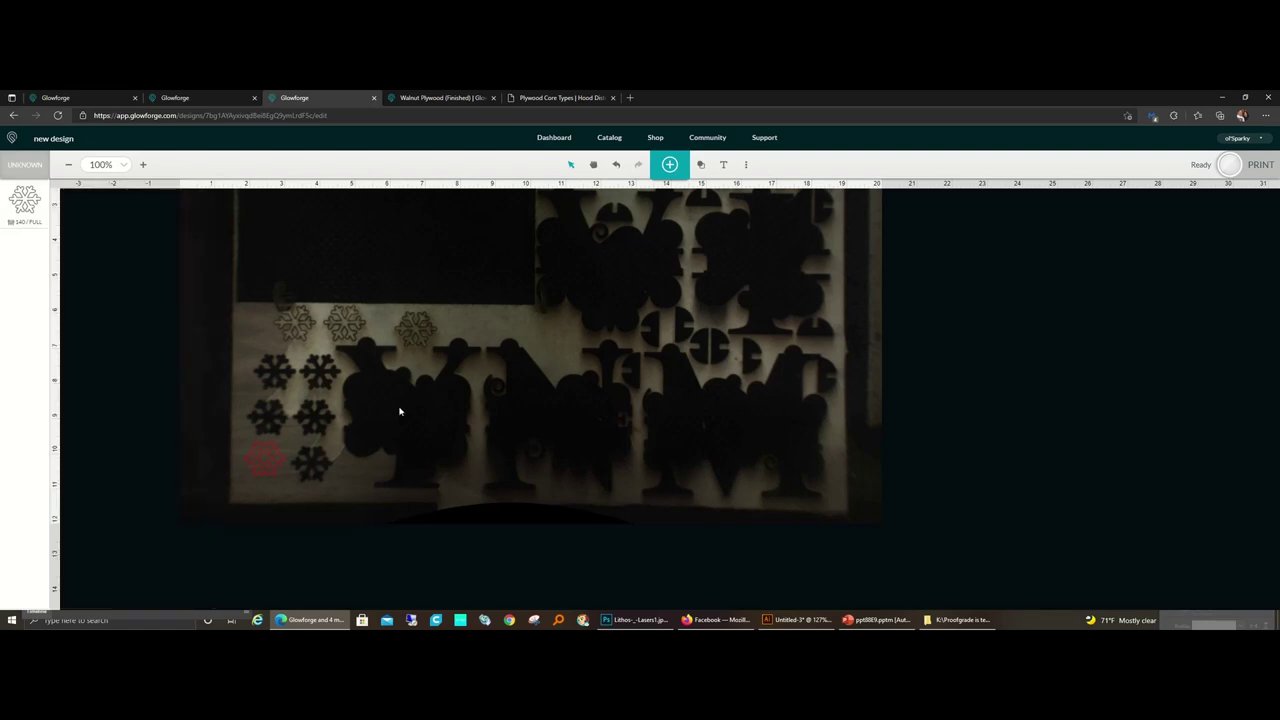
pyautogui.click(265, 459)
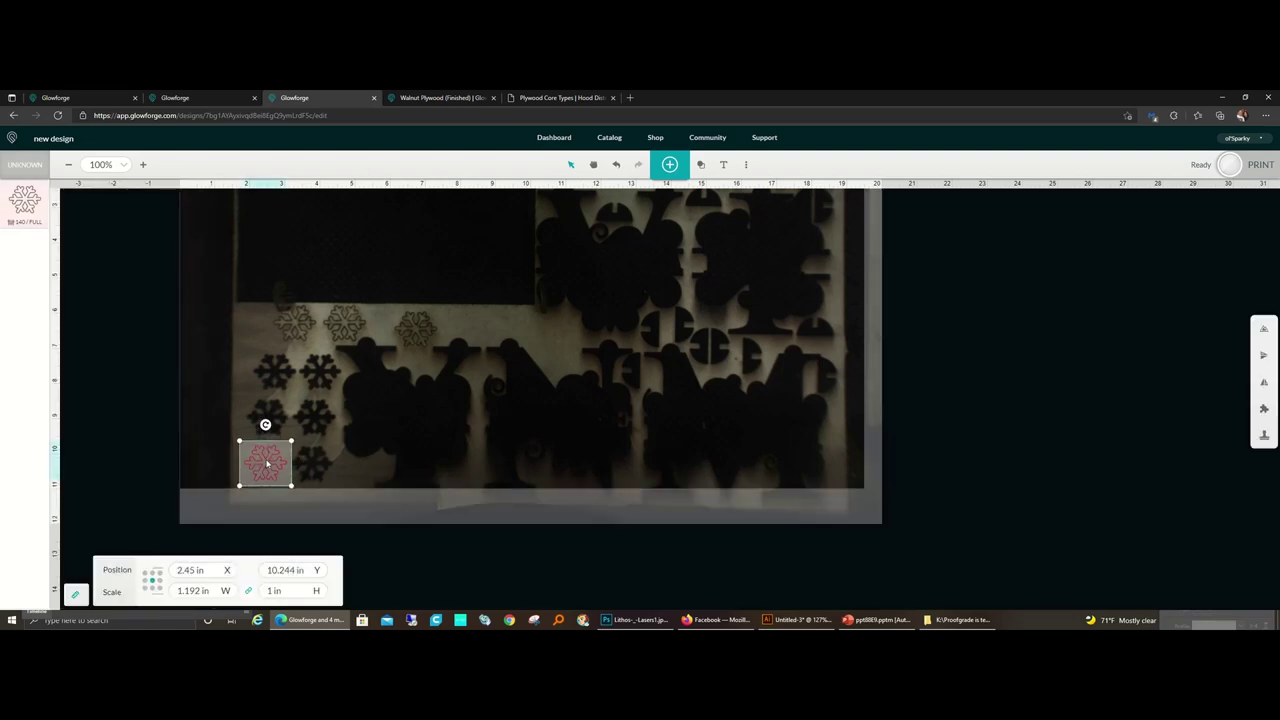
pyautogui.moveTo(267, 459); pyautogui.dragTo(268, 457)
pyautogui.rightClick(268, 458)
pyautogui.click(314, 486)
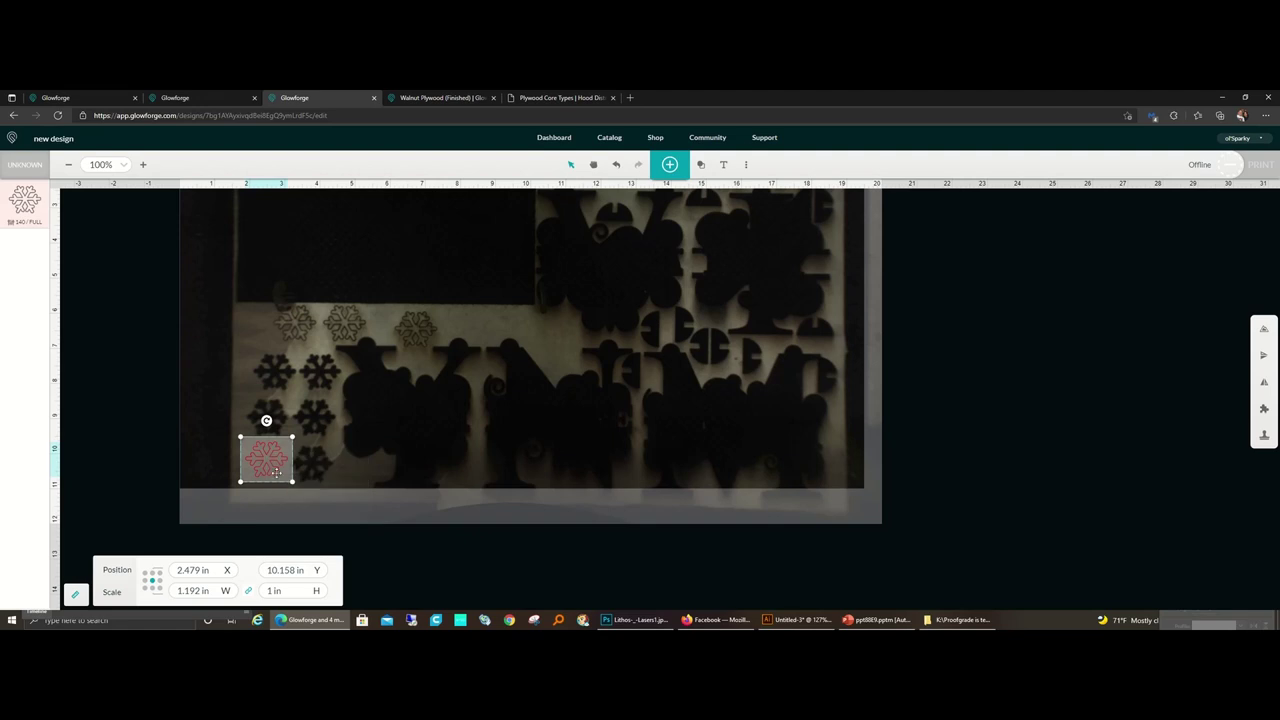
pyautogui.rightClick(260, 460)
pyautogui.click(322, 519)
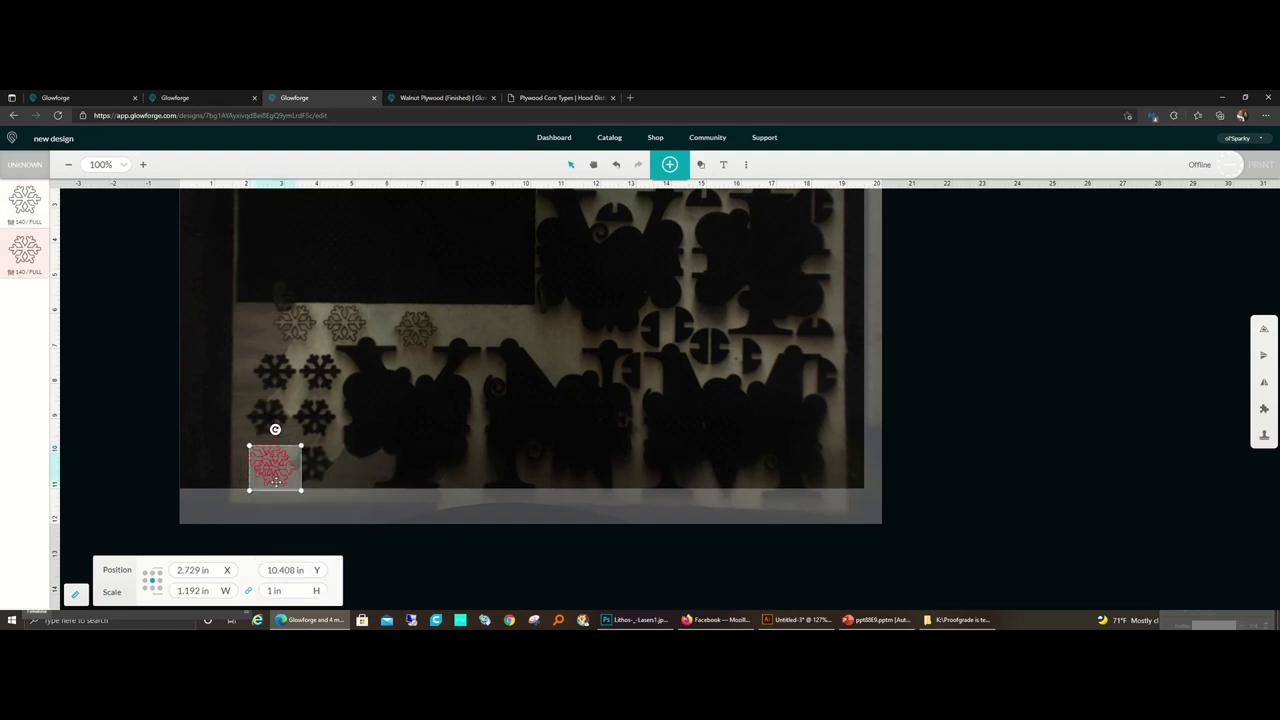
pyautogui.moveTo(276, 481); pyautogui.dragTo(557, 347)
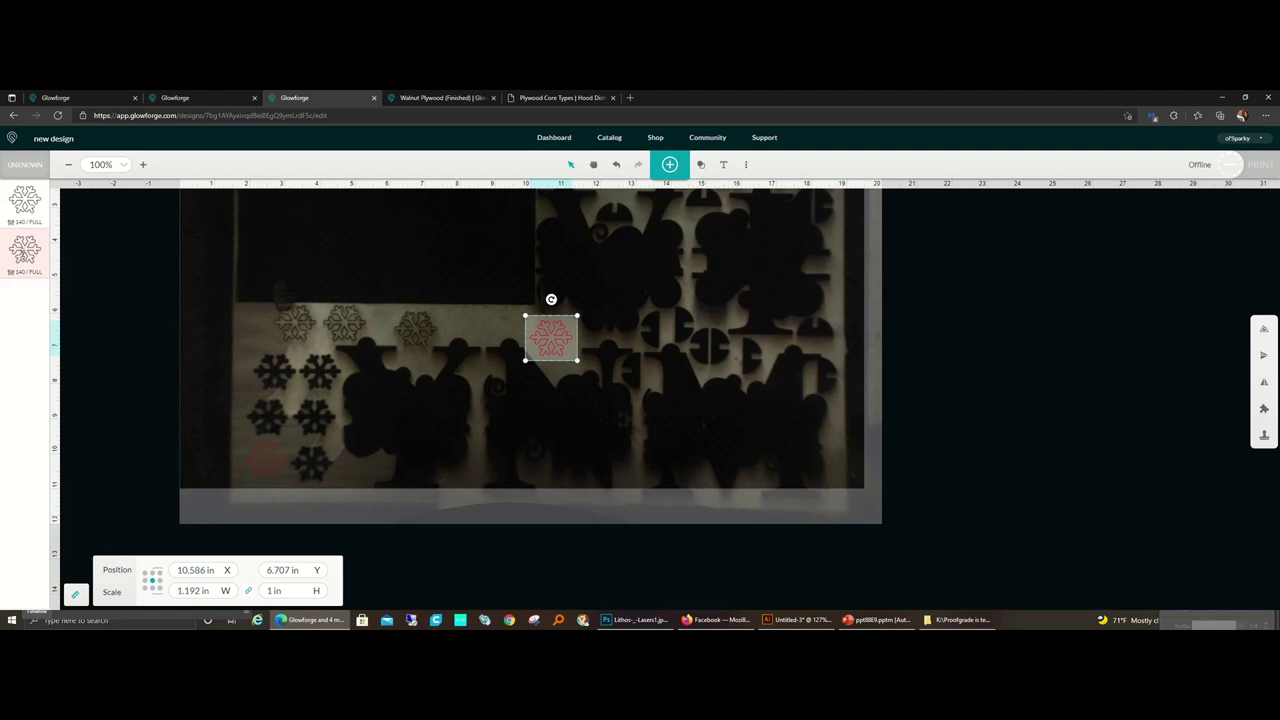
pyautogui.click(130, 280)
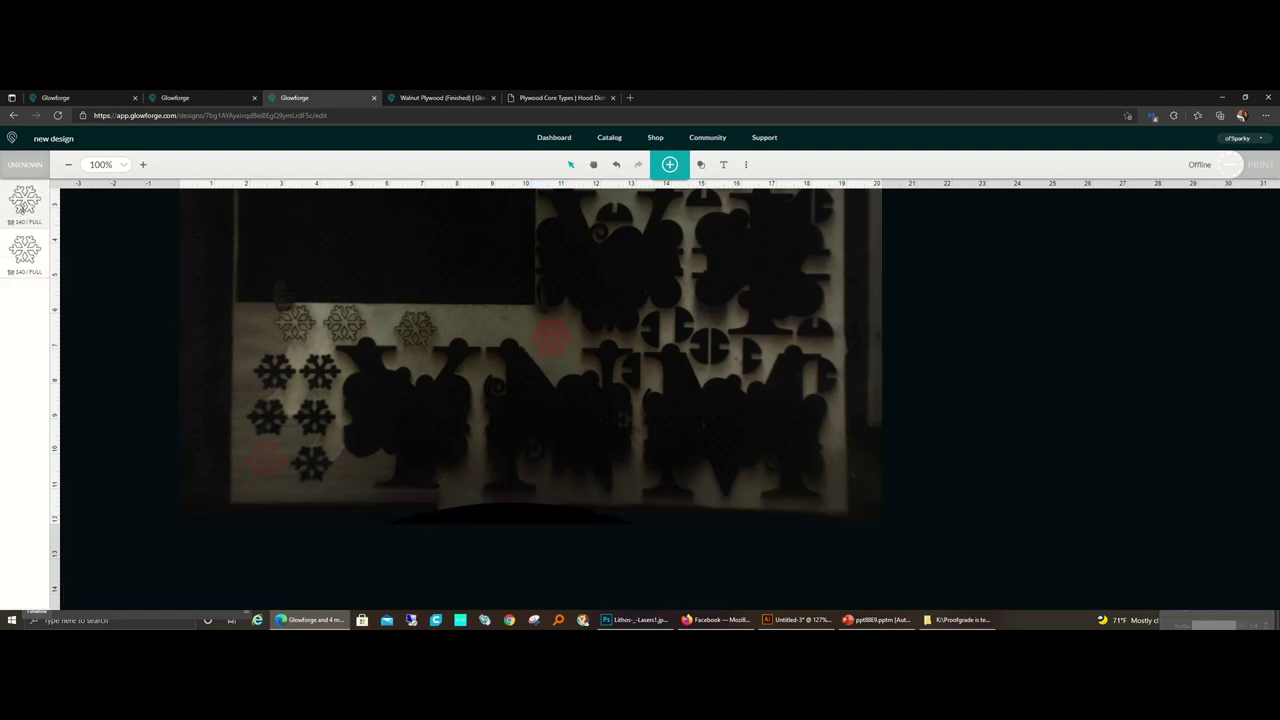
pyautogui.click(22, 207)
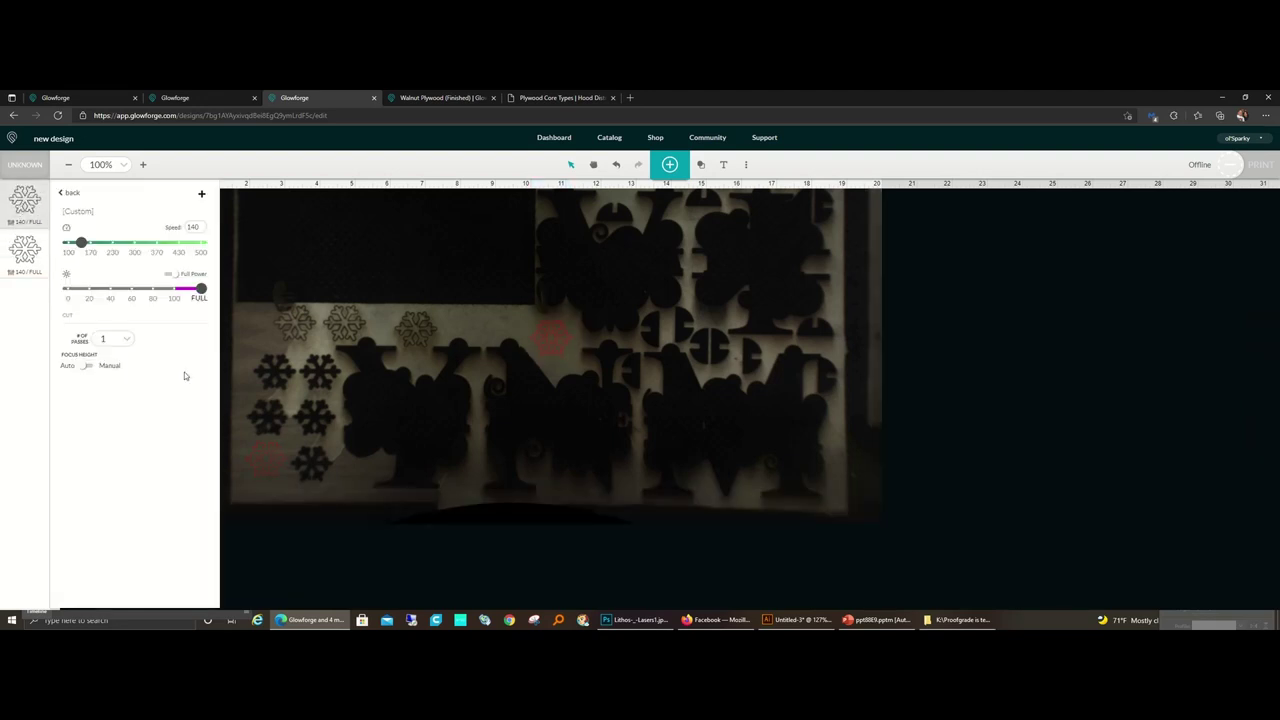
pyautogui.click(86, 366)
pyautogui.write('0.15')
pyautogui.press('Return')
pyautogui.click(84, 366)
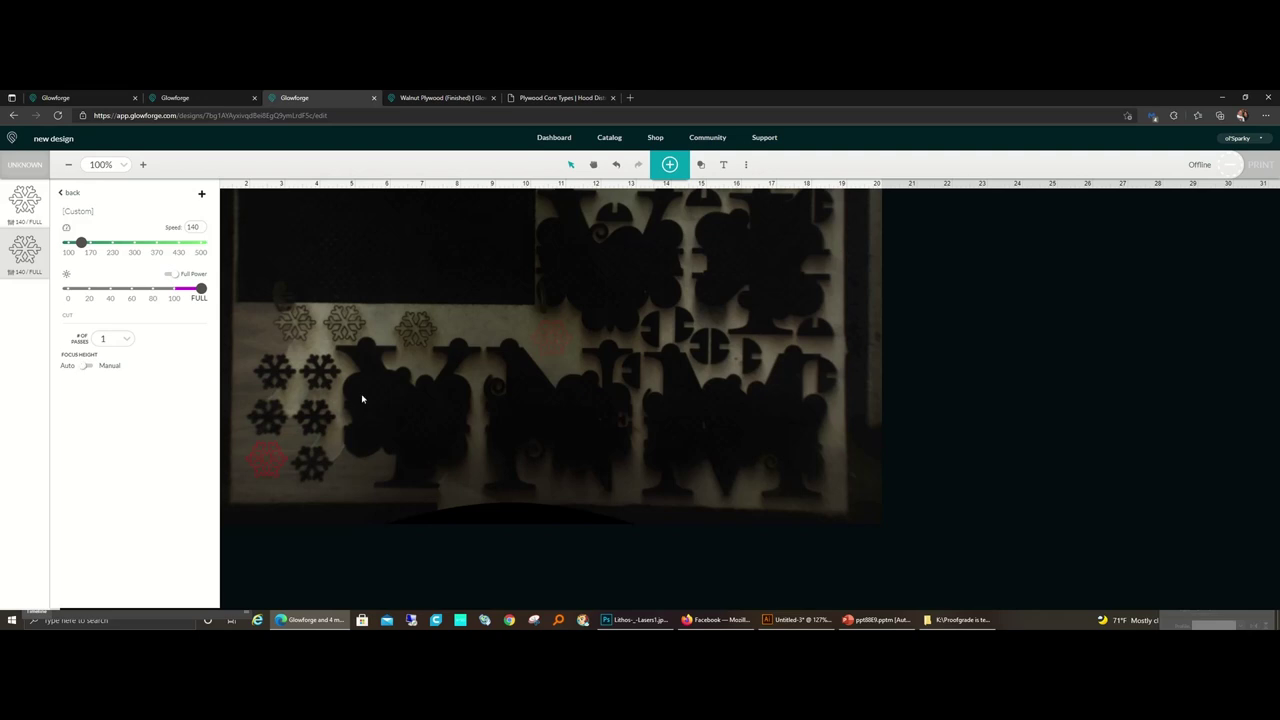
pyautogui.click(746, 166)
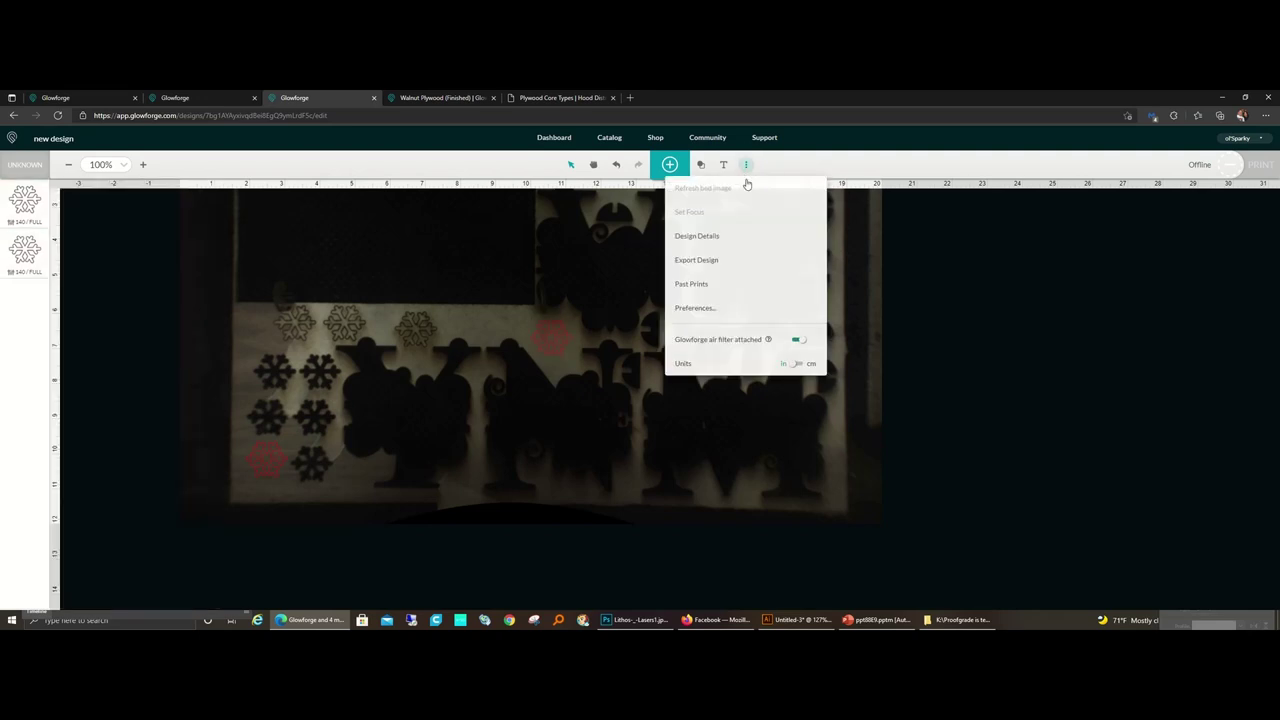
pyautogui.click(645, 397)
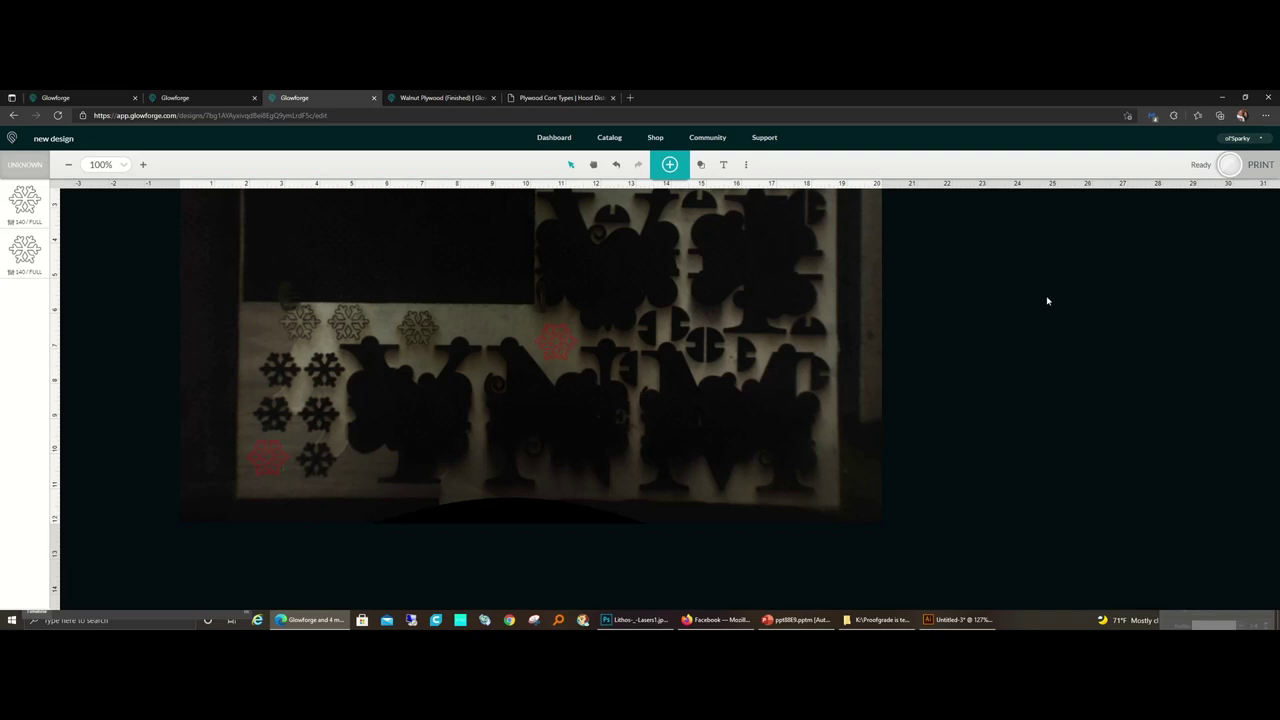
# Start the snowflake print job and let it run to completion.
pyautogui.click(1228, 166)
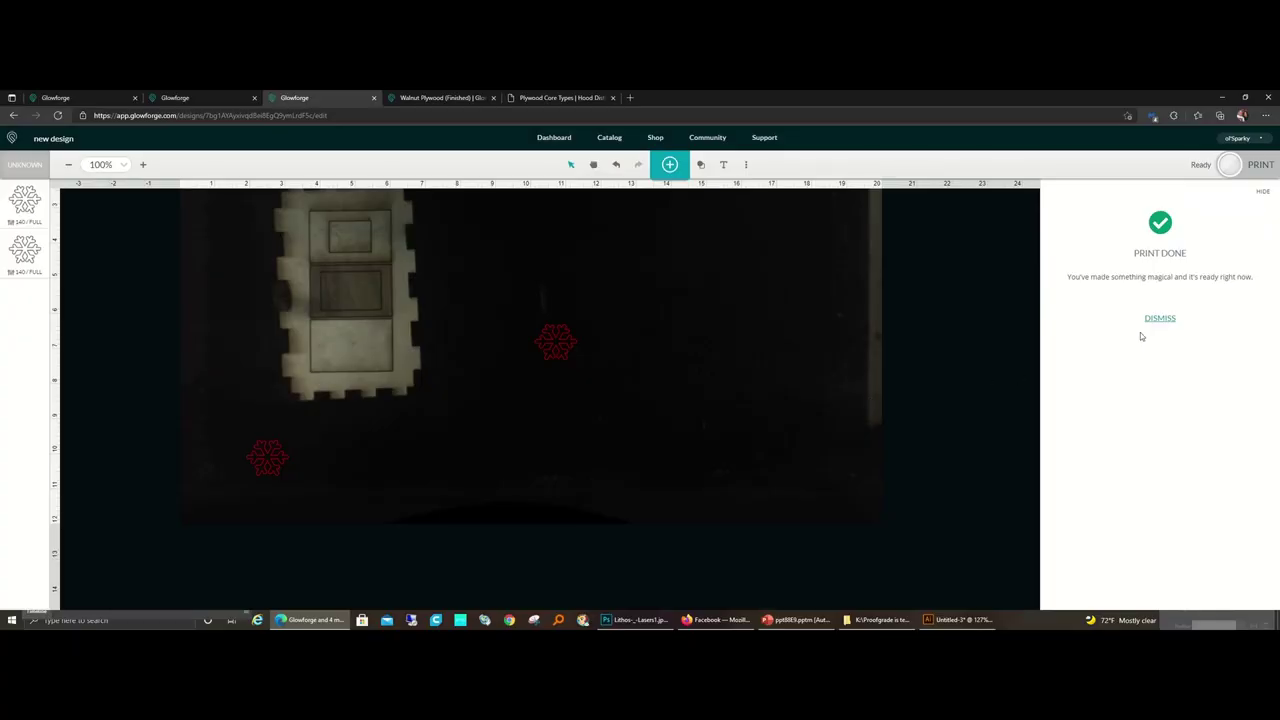
# Dismiss the done notice and check the snowflake's speed, power and manual focus height.
pyautogui.click(1150, 320)
pyautogui.click(563, 340)
pyautogui.click(22, 205)
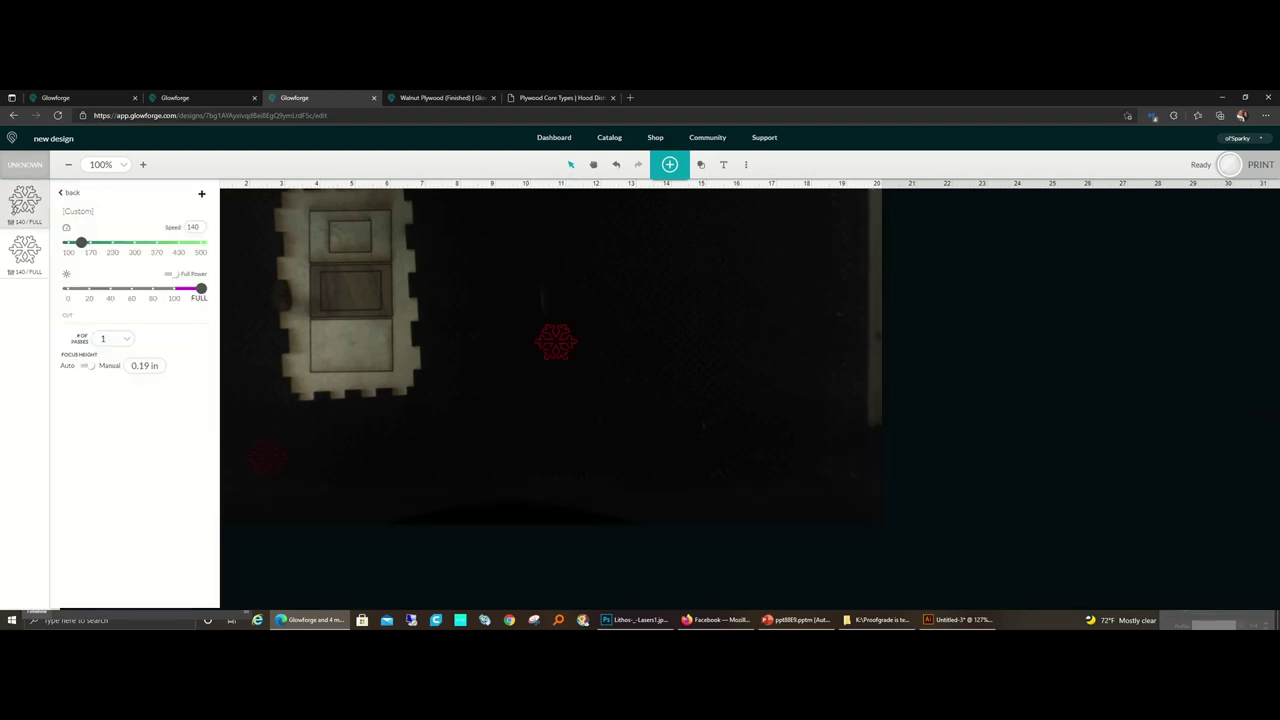
pyautogui.click(145, 366)
pyautogui.click(471, 320)
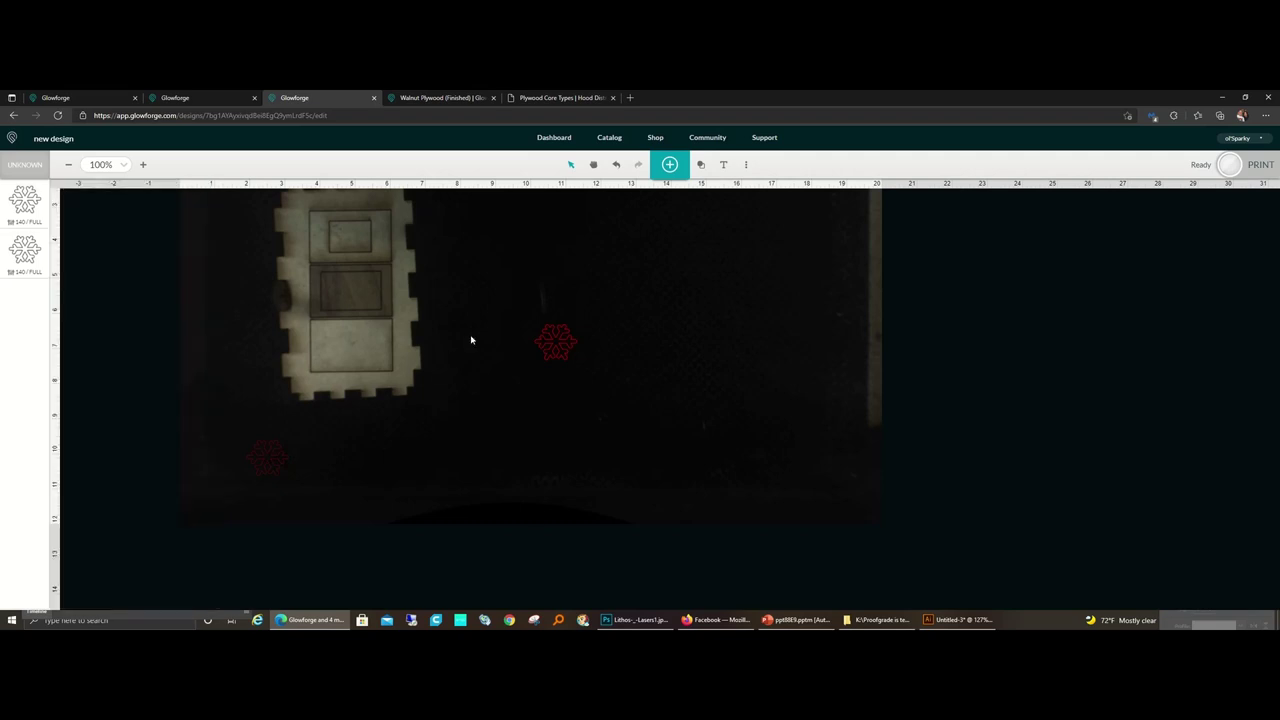
# Delete the middle snowflake and drag the other onto the box's bottom panel.
pyautogui.moveTo(474, 260); pyautogui.dragTo(683, 471)
pyautogui.press('Delete')
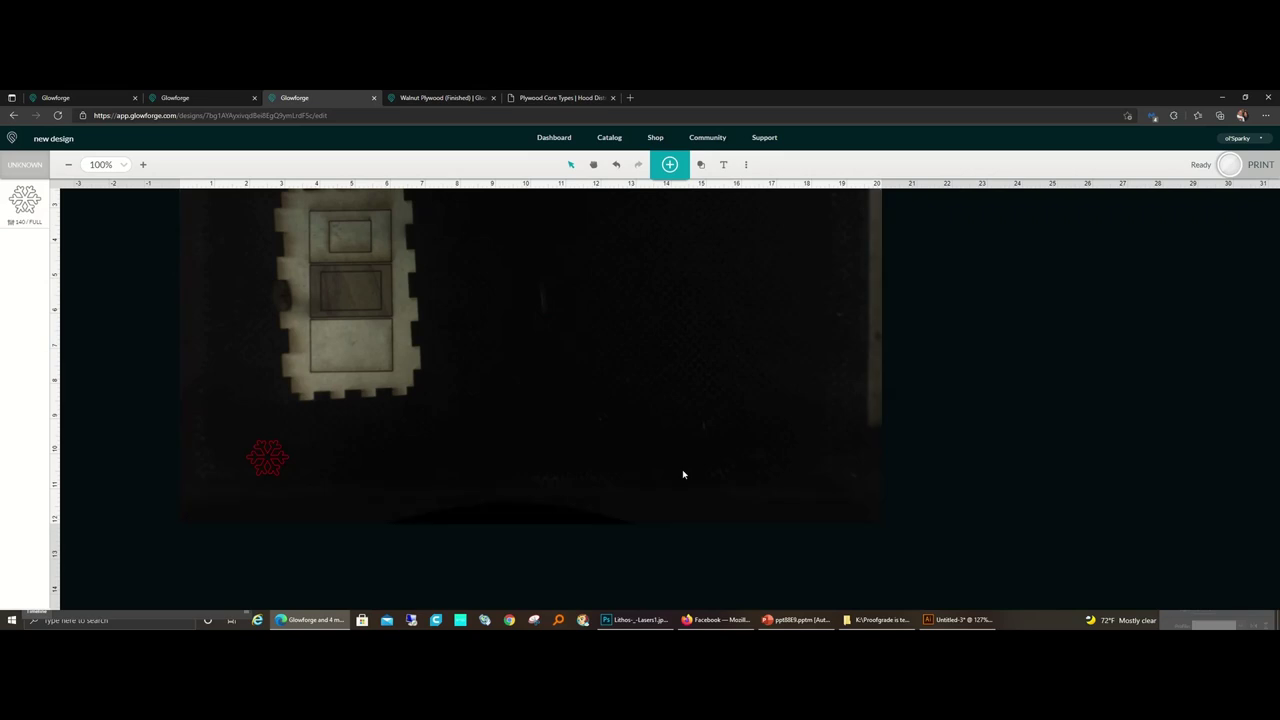
pyautogui.moveTo(267, 457); pyautogui.dragTo(349, 343)
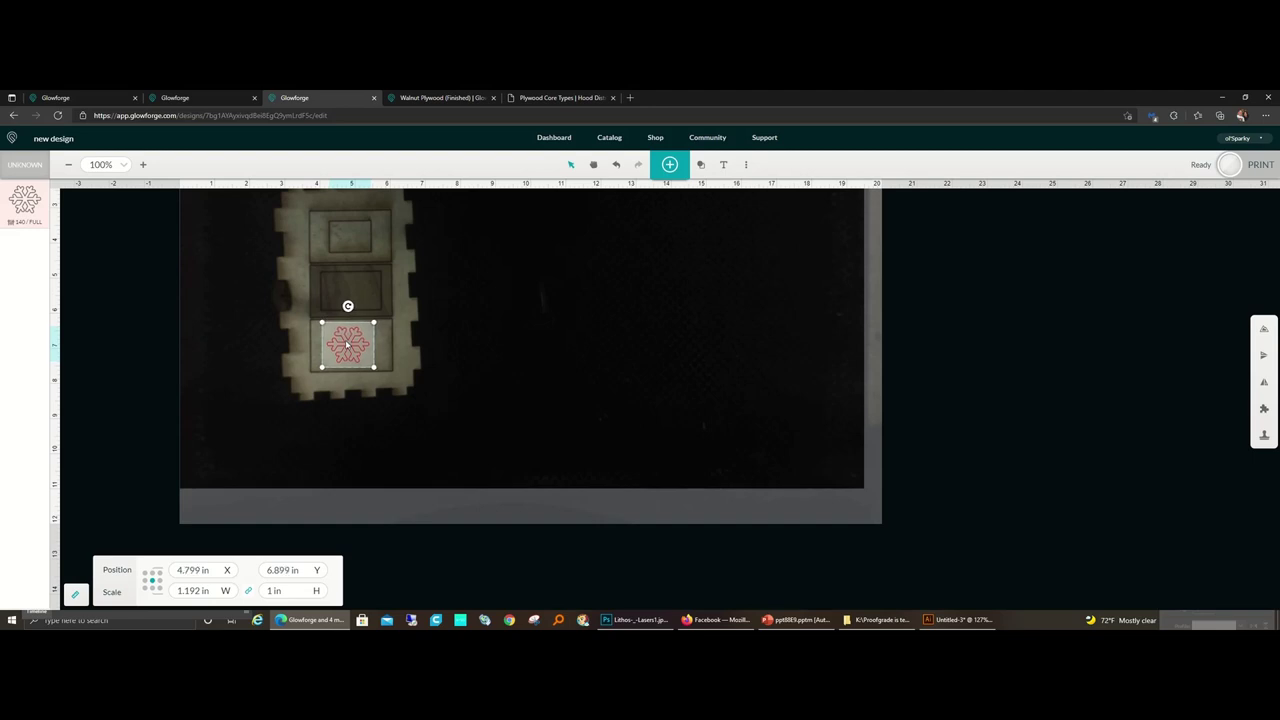
# Nudge the snowflake to centre it on the bottom panel and run Set Focus to refresh the bed.
pyautogui.moveTo(349, 343); pyautogui.dragTo(347, 345)
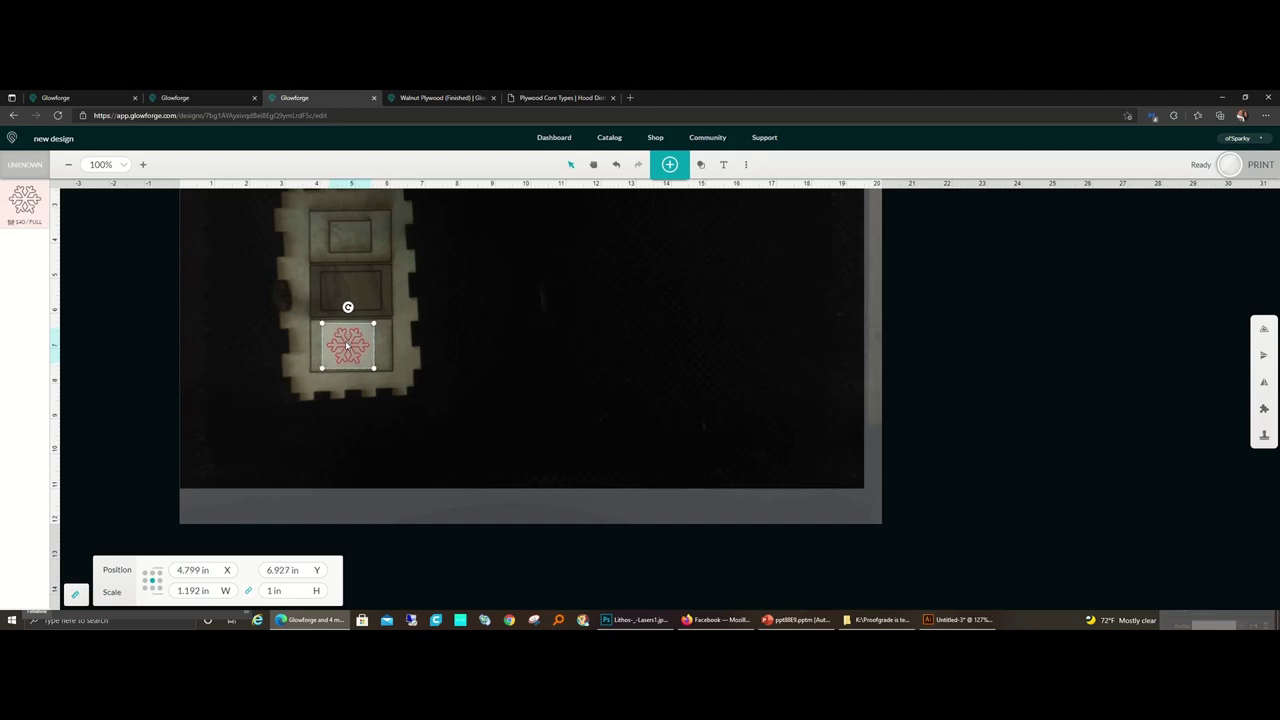
pyautogui.click(745, 164)
pyautogui.click(557, 280)
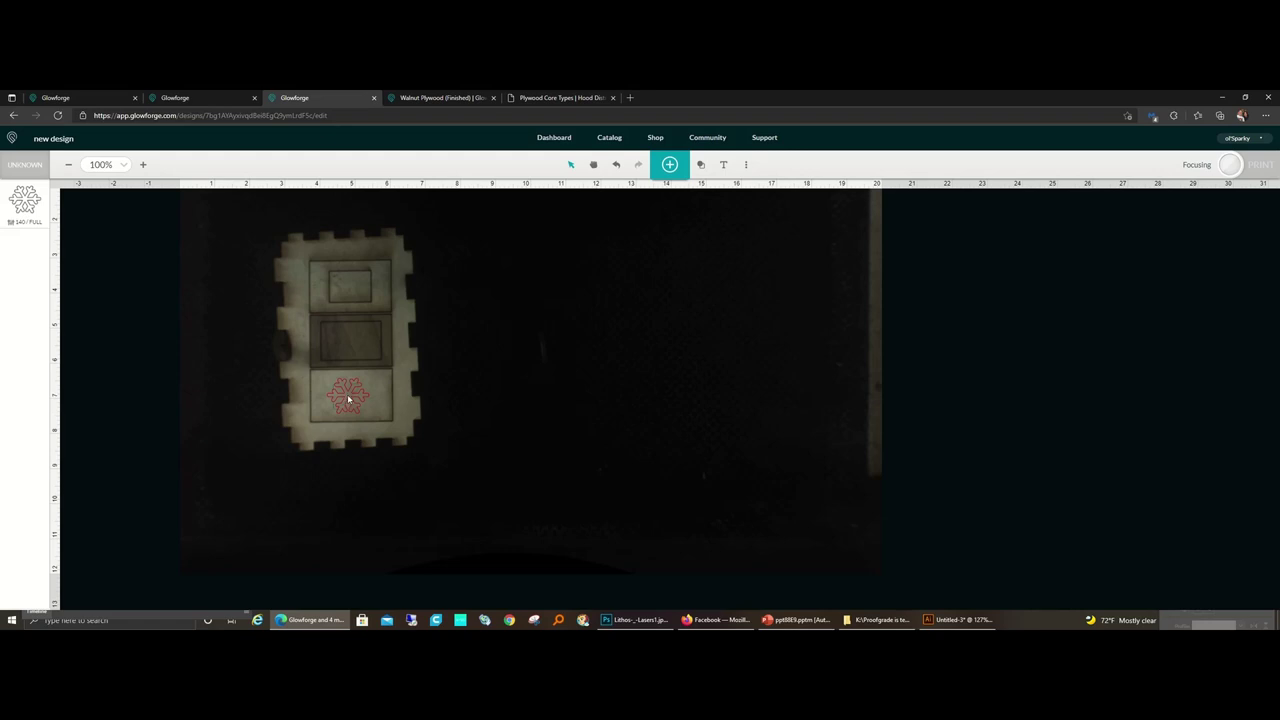
pyautogui.click(348, 398)
pyautogui.click(508, 393)
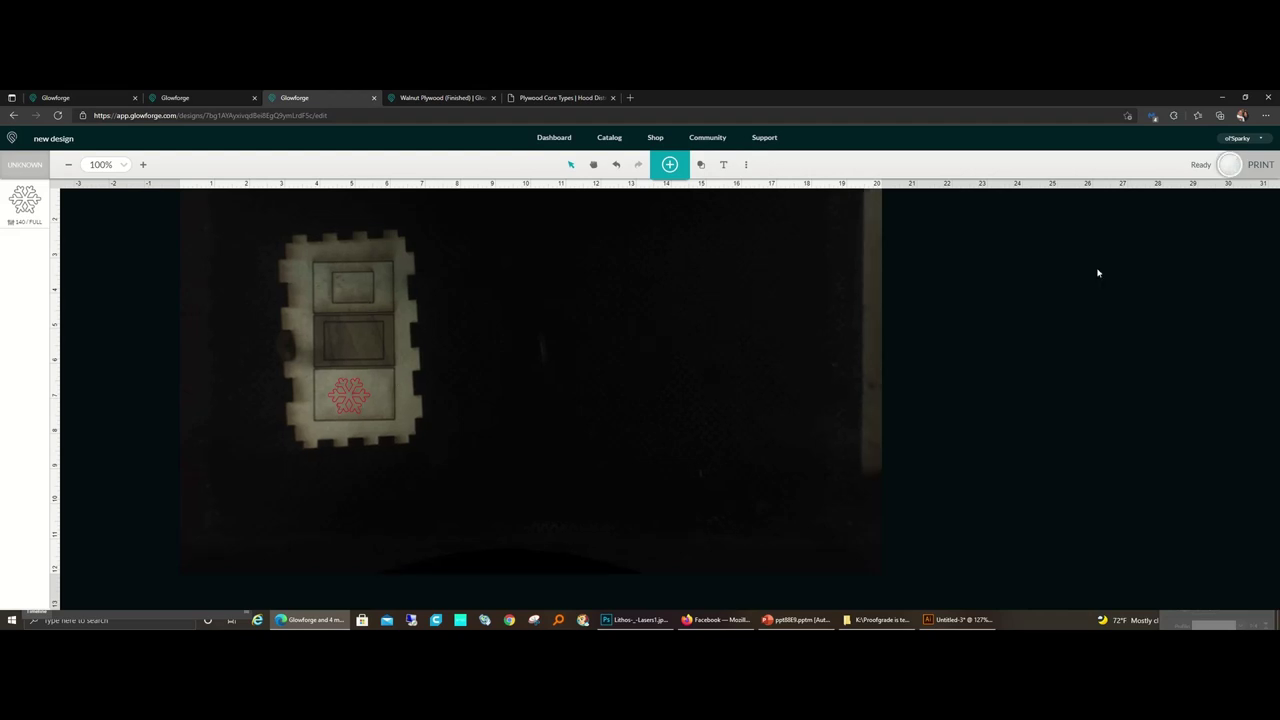
# Print the snowflake onto the box's bottom panel.
pyautogui.click(1228, 166)
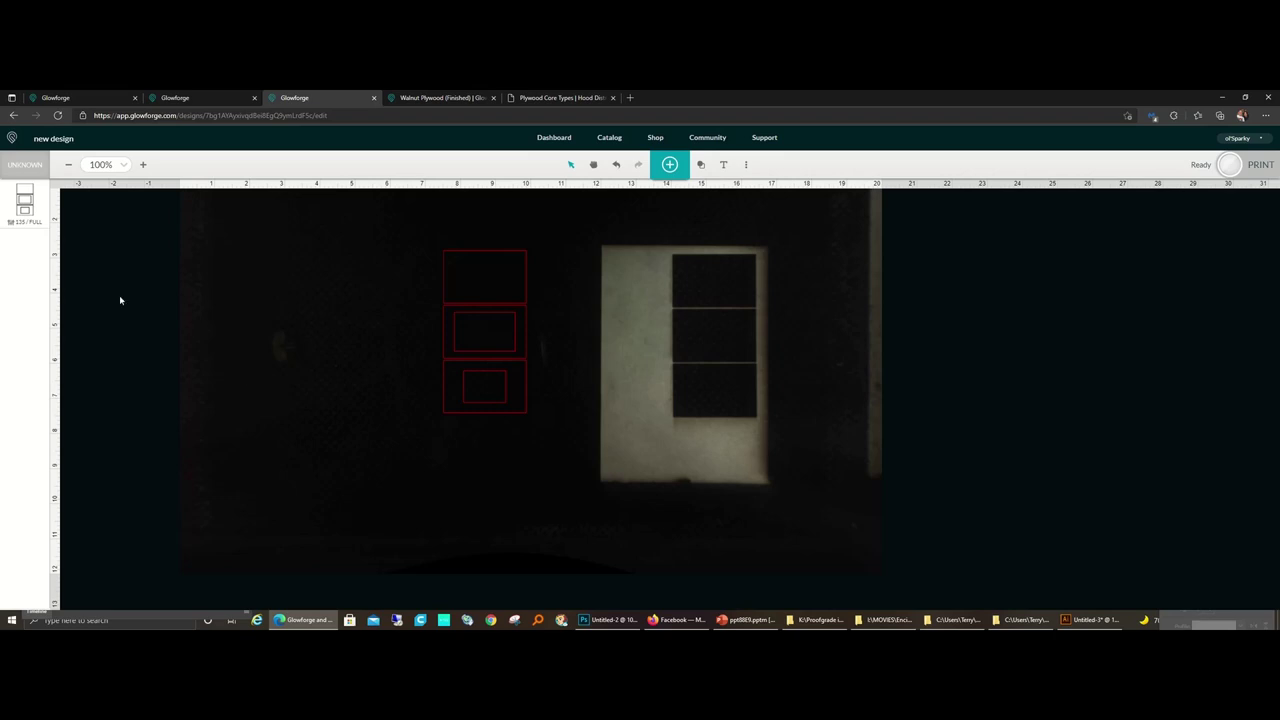
# Apply the Woodworkers Source 1/4 Walnut material setting to the rectangle design.
pyautogui.click(24, 200)
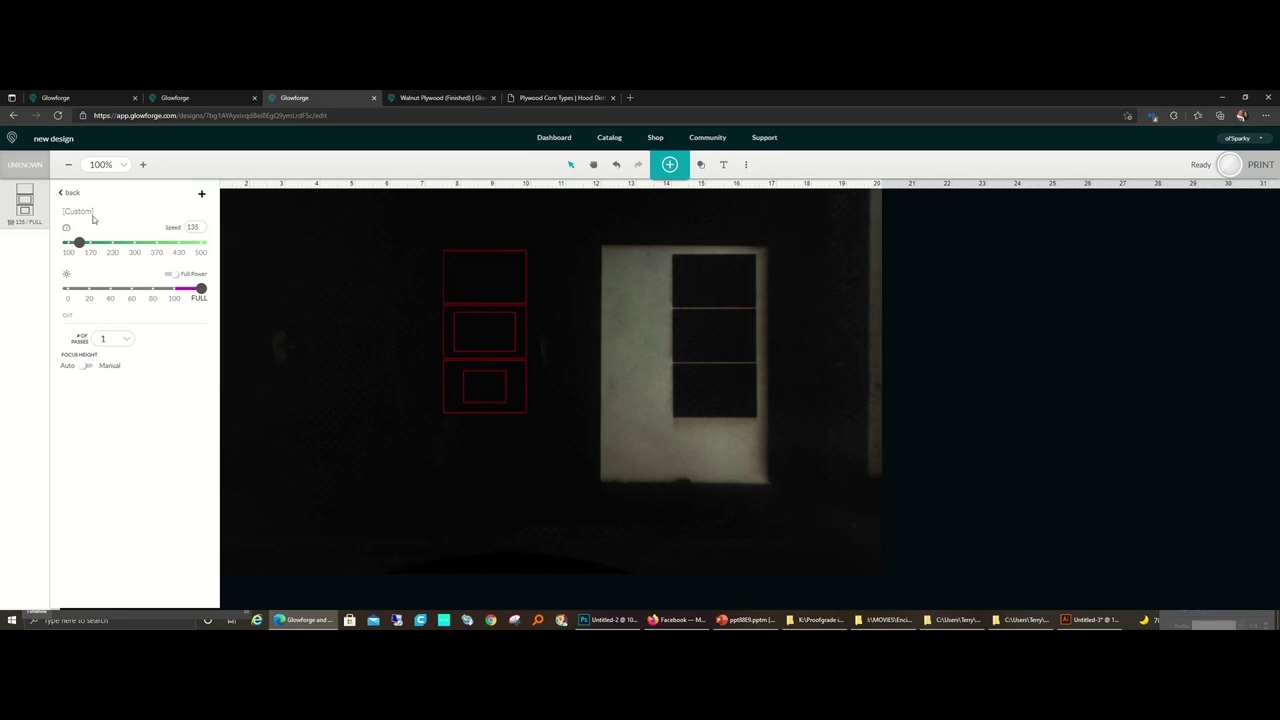
pyautogui.click(70, 193)
pyautogui.scroll(-2, 101, 408)
pyautogui.click(127, 555)
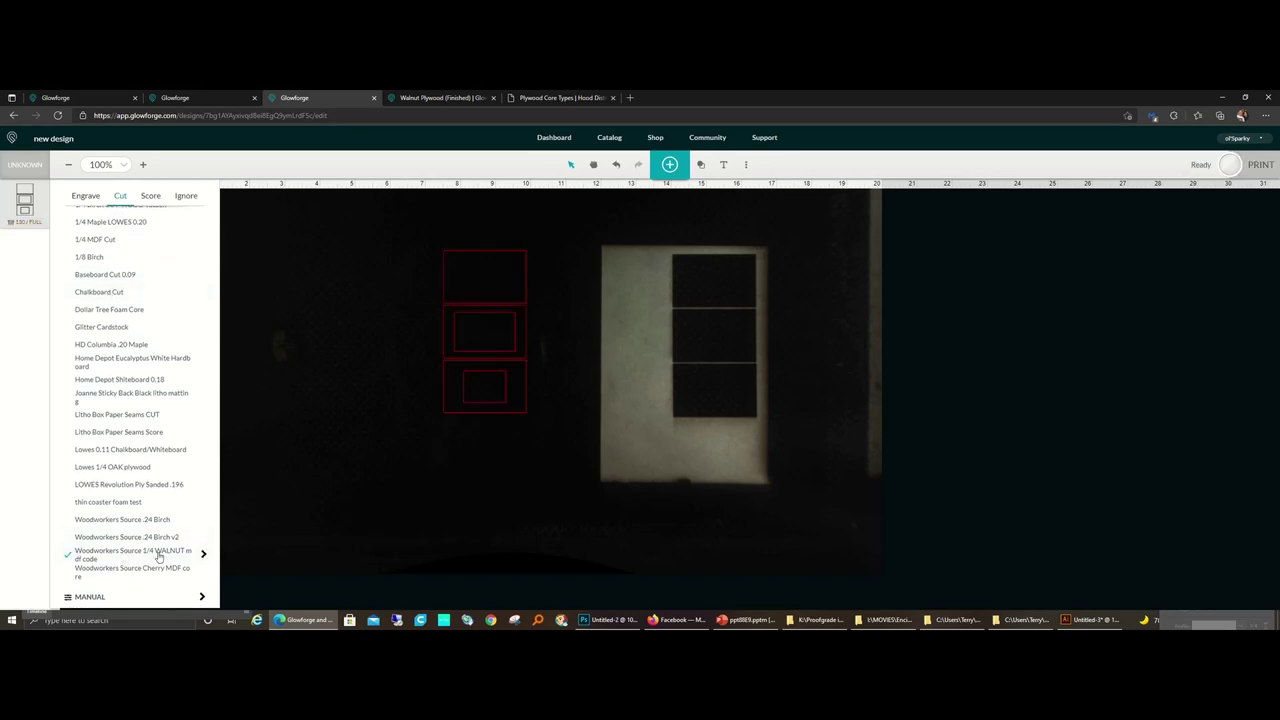
pyautogui.click(204, 556)
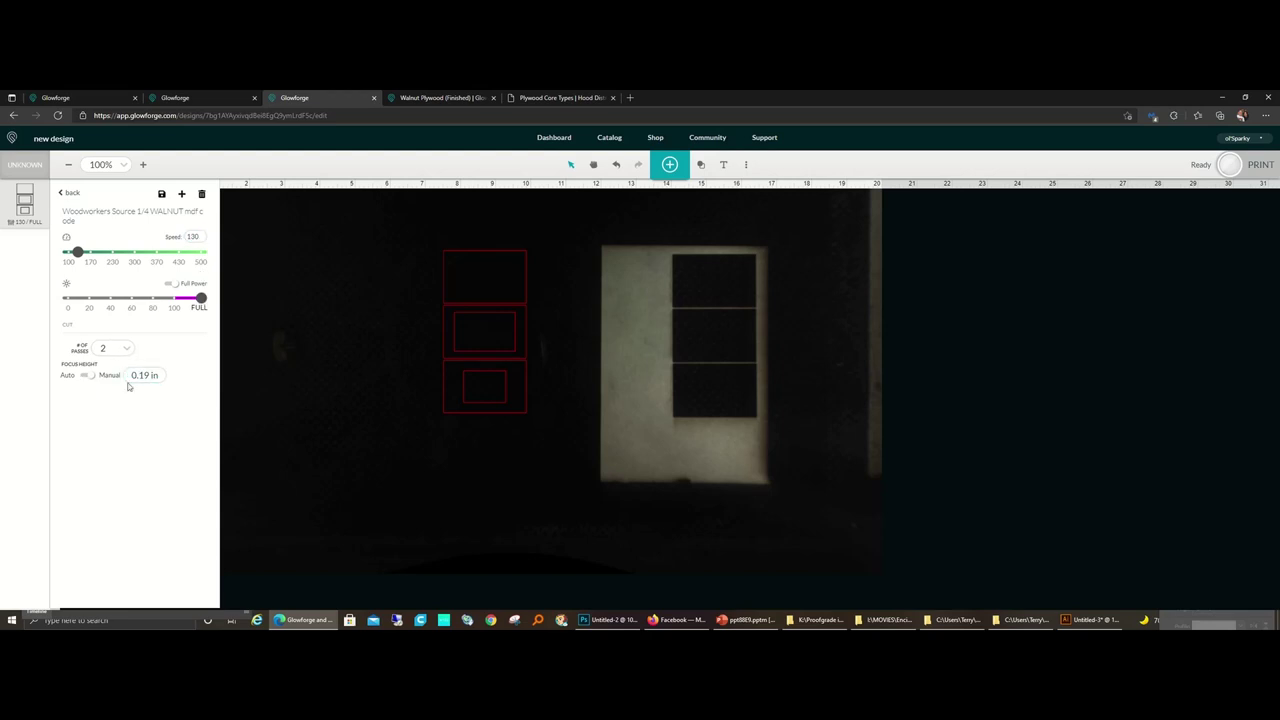
# Edit the walnut setting to automatic focus height, speed 135 and a single pass.
pyautogui.click(90, 377)
pyautogui.click(197, 236)
pyautogui.press('BackSpace')
pyautogui.write('5')
pyautogui.click(110, 350)
pyautogui.click(110, 378)
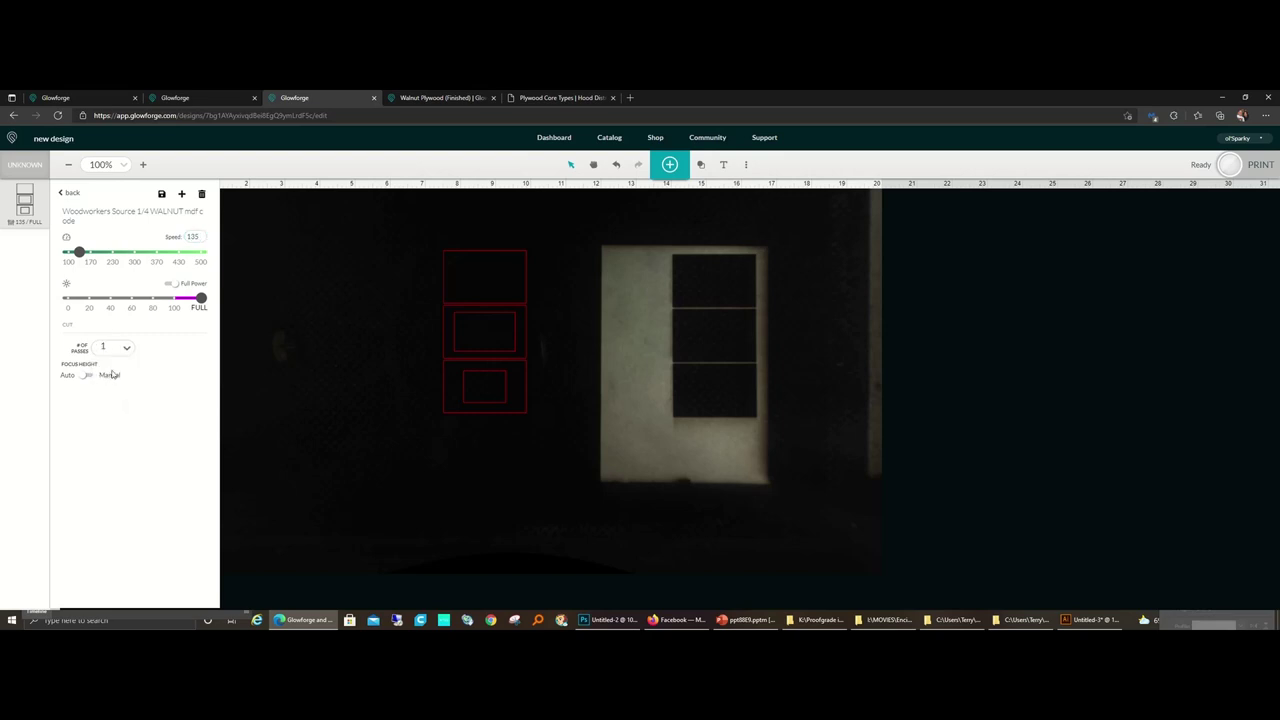
pyautogui.click(162, 196)
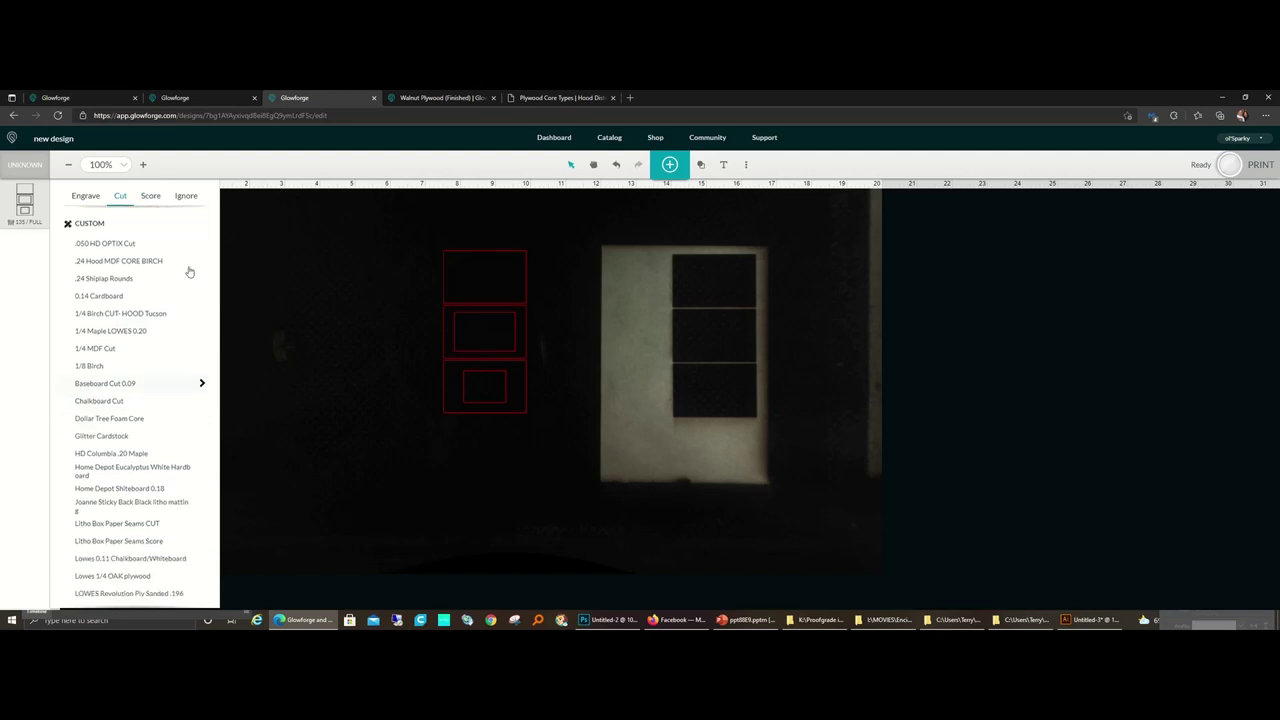
pyautogui.scroll(-3, 200, 437)
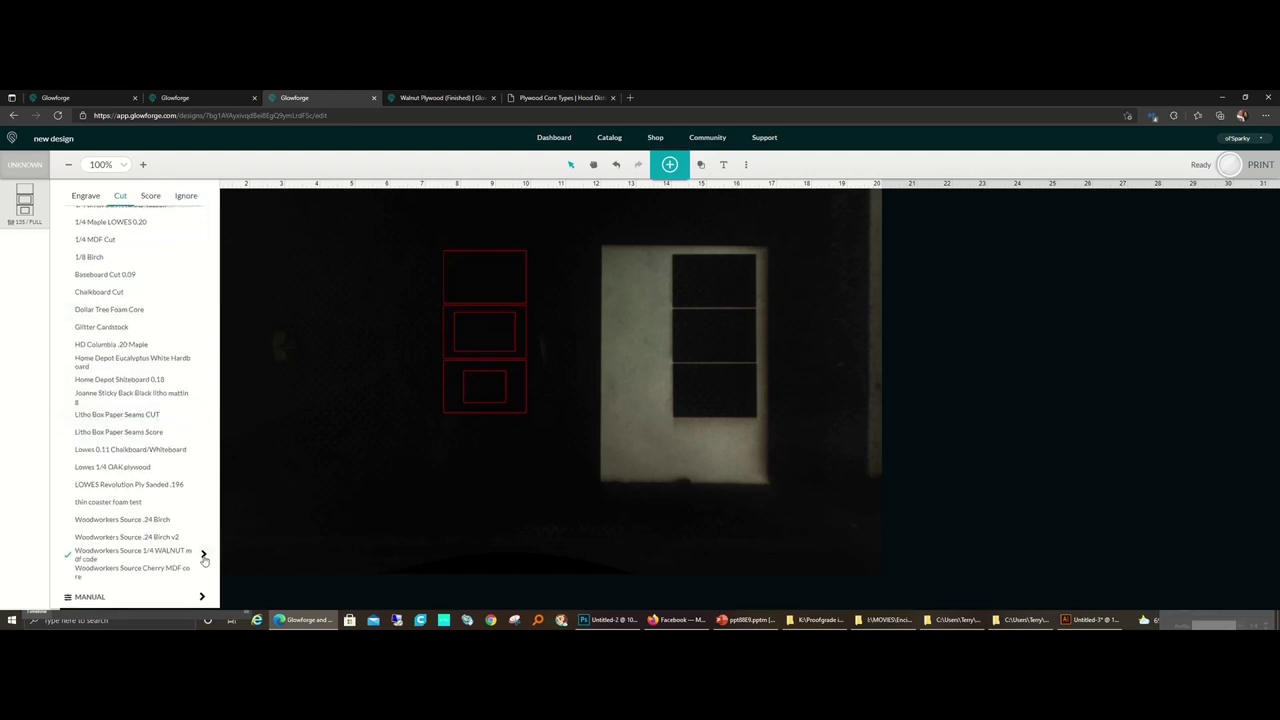
pyautogui.click(204, 558)
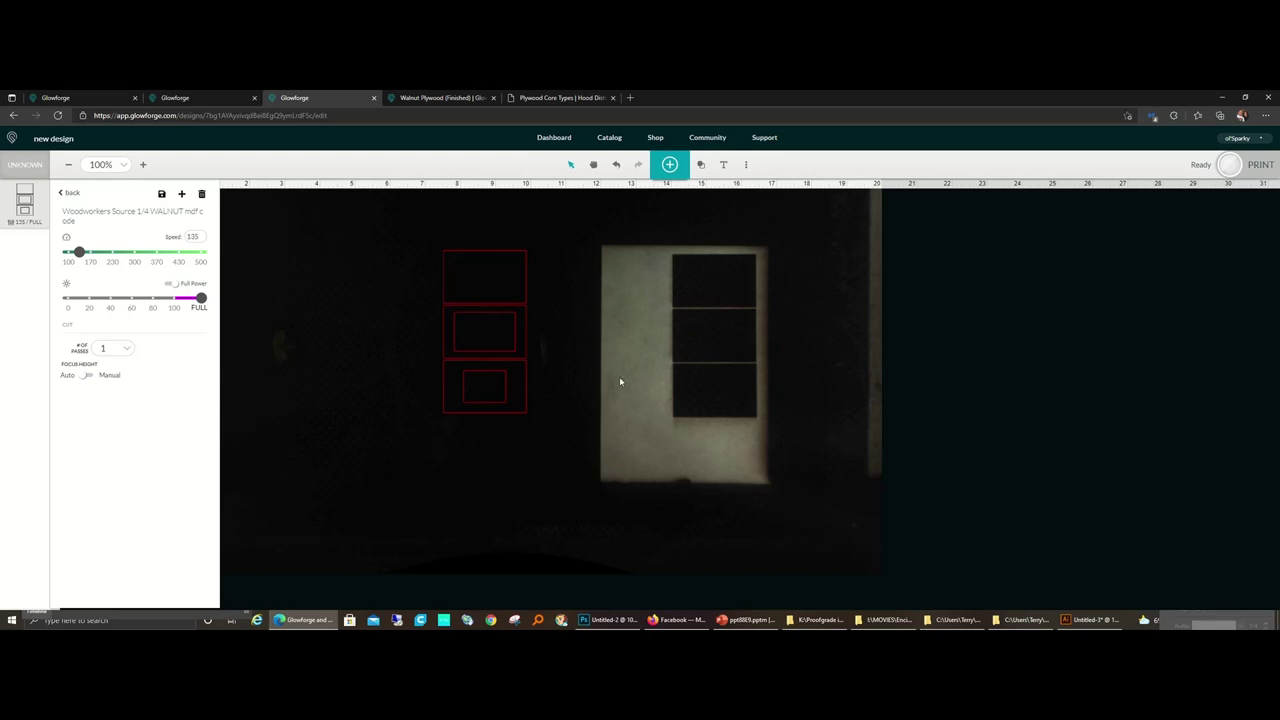
pyautogui.click(613, 418)
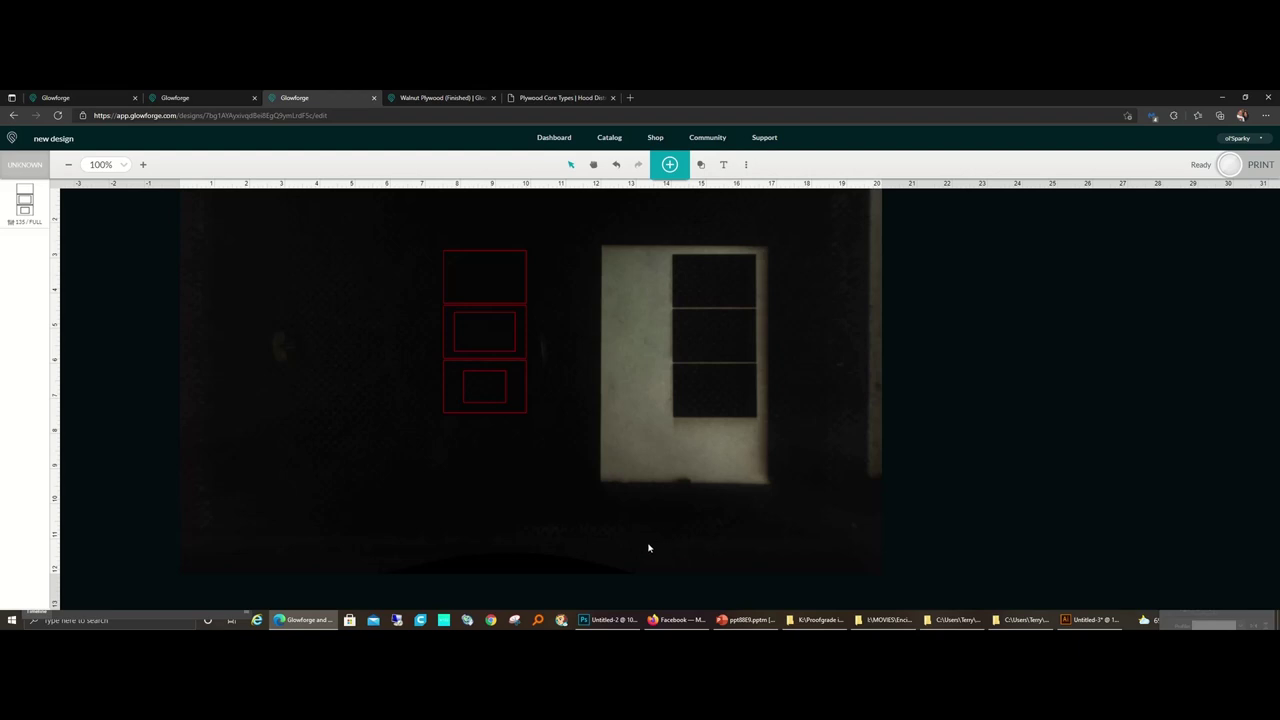
pyautogui.moveTo(608, 620)
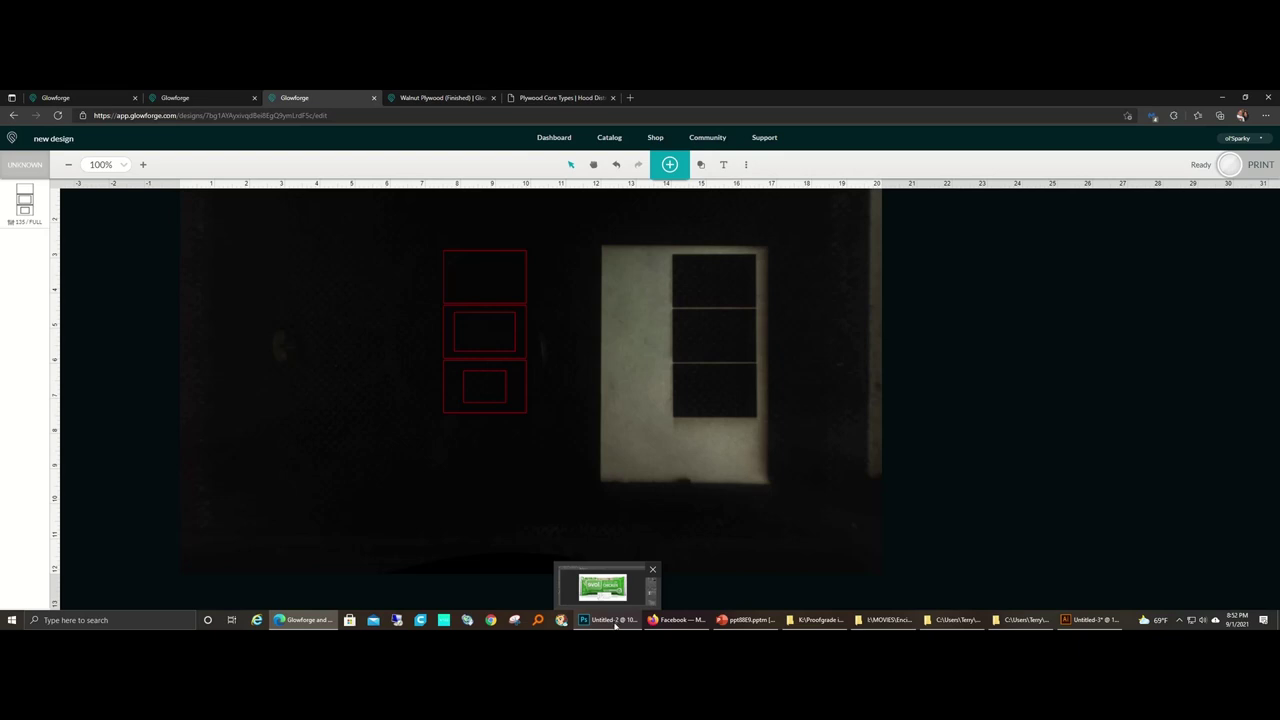
# Bring Photoshop forward and show the Untitled-4 Chicken & Cheese Chimichanga banner.
pyautogui.click(610, 620)
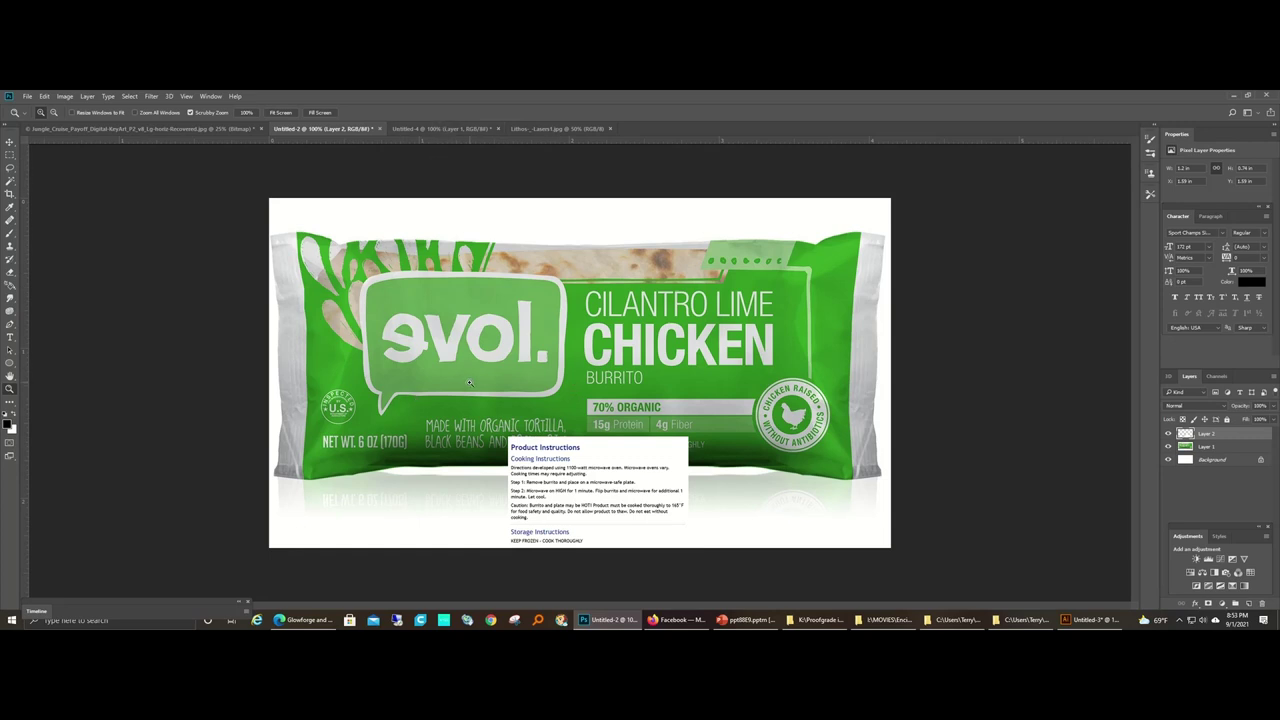
pyautogui.click(438, 130)
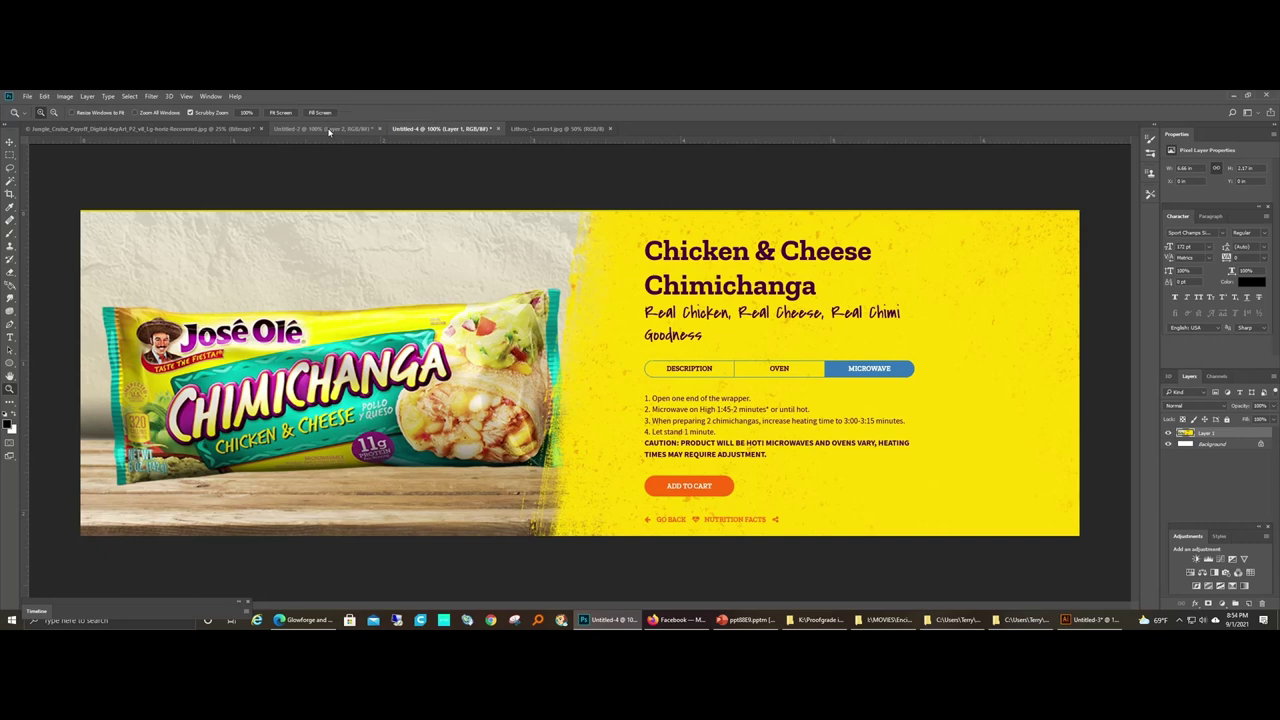
# Compare the Untitled-2 evol burrito and Untitled-4 chimichanga documents, ending on the burrito.
pyautogui.click(329, 131)
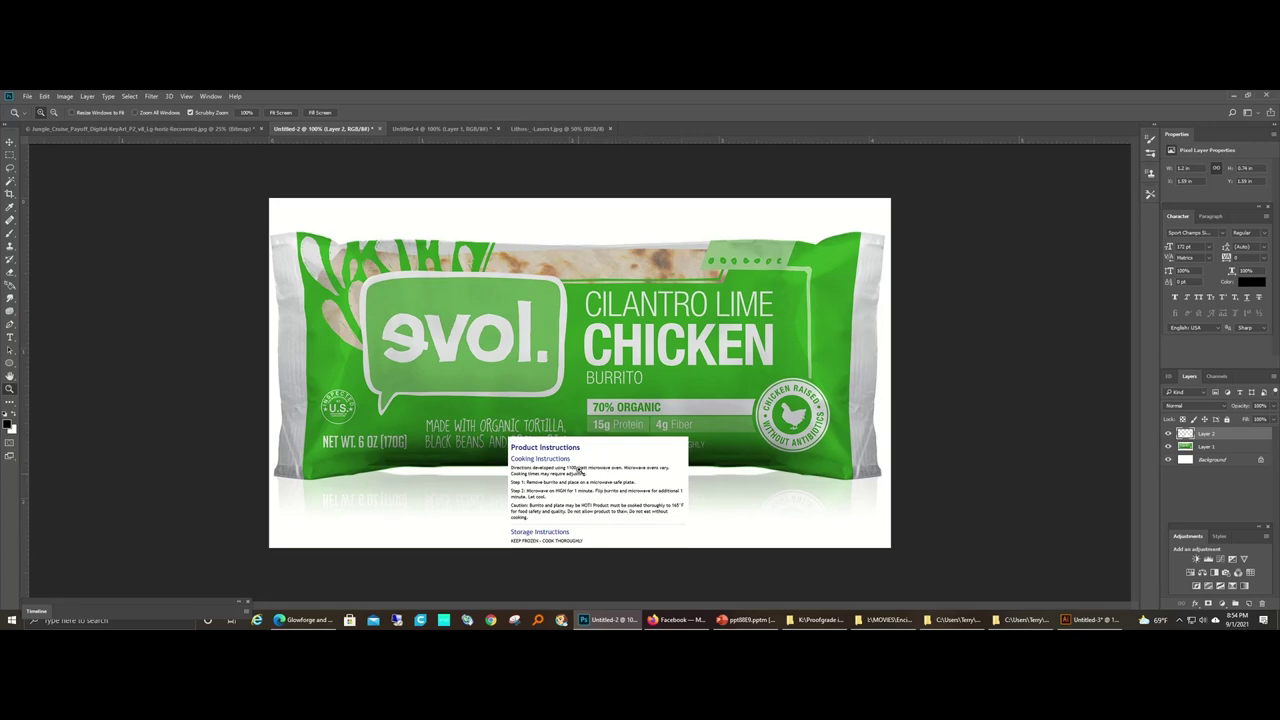
pyautogui.click(430, 129)
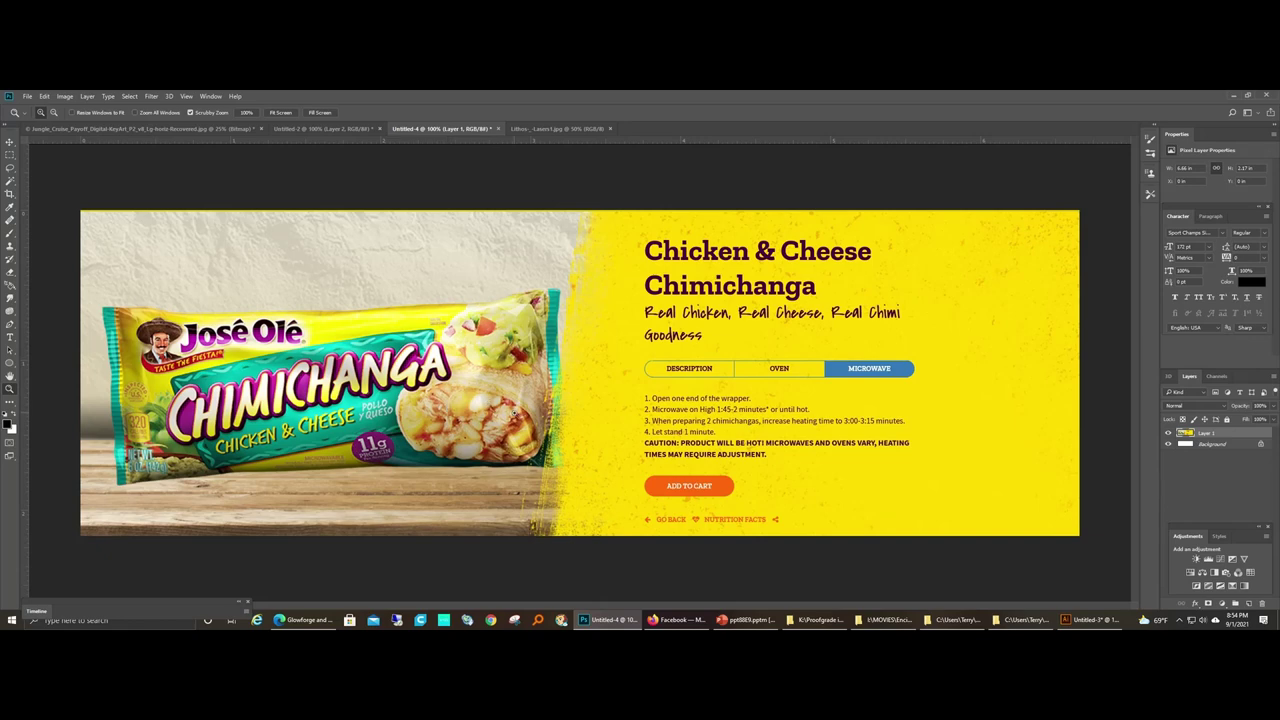
pyautogui.click(322, 128)
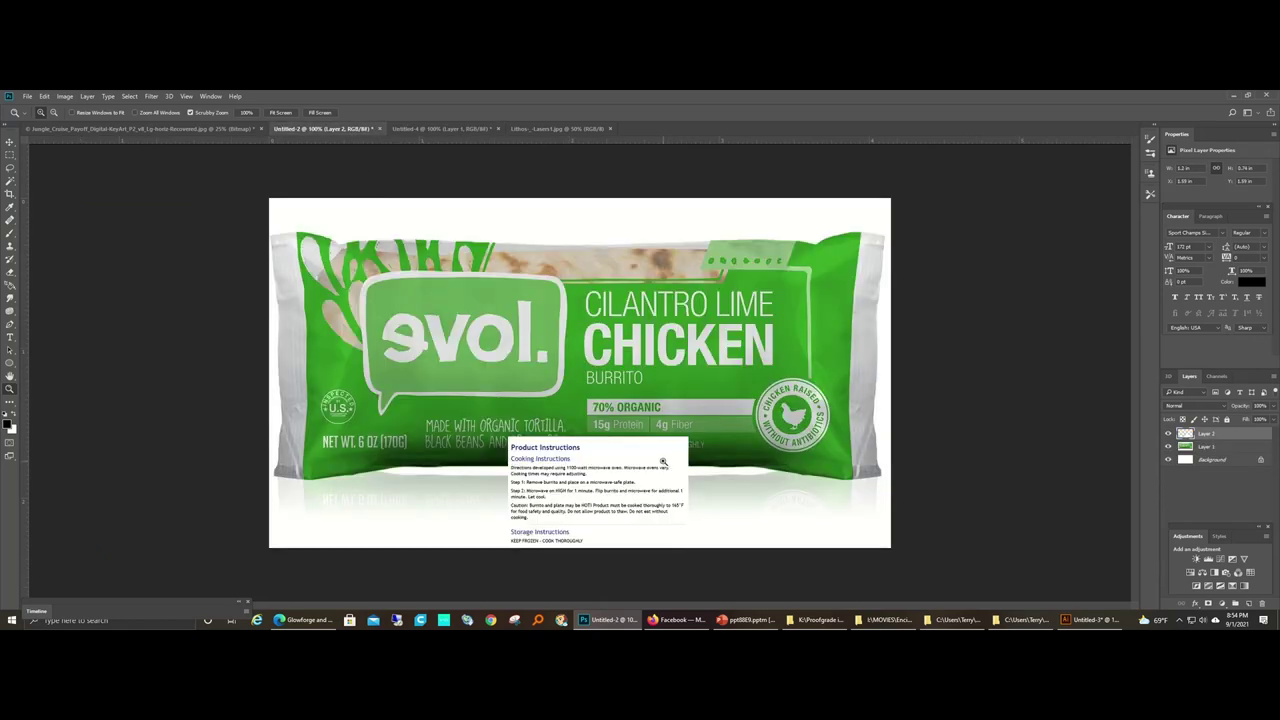